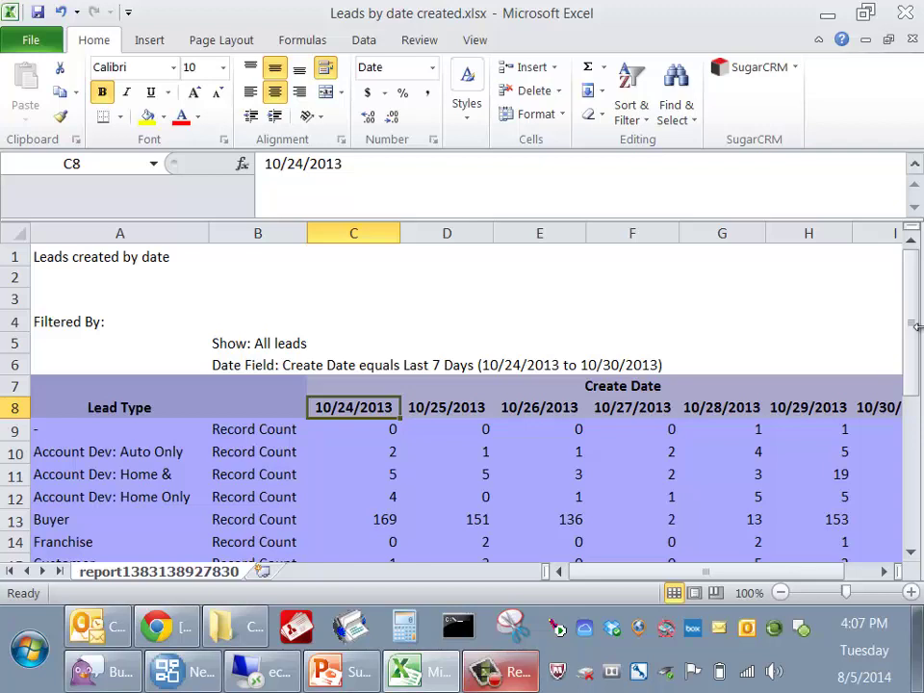
# - Examine the 10/24/2013 record counts per lead type and the grand total, and view the report creation overview slide in PowerPoint
pyautogui.moveTo(914, 326); pyautogui.dragTo(915, 393)
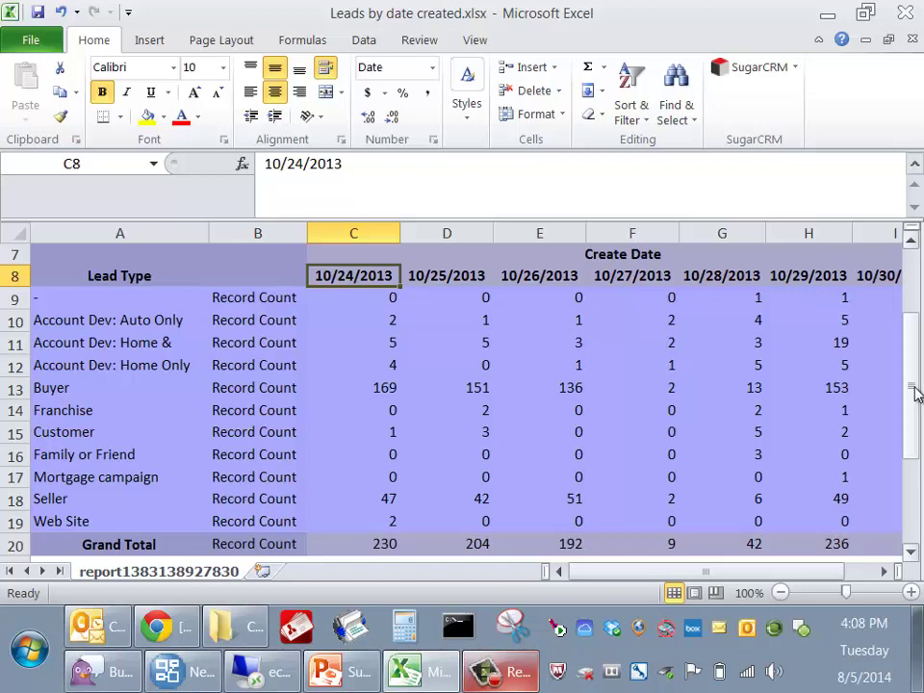
pyautogui.click(362, 299)
pyautogui.click(363, 320)
pyautogui.click(363, 343)
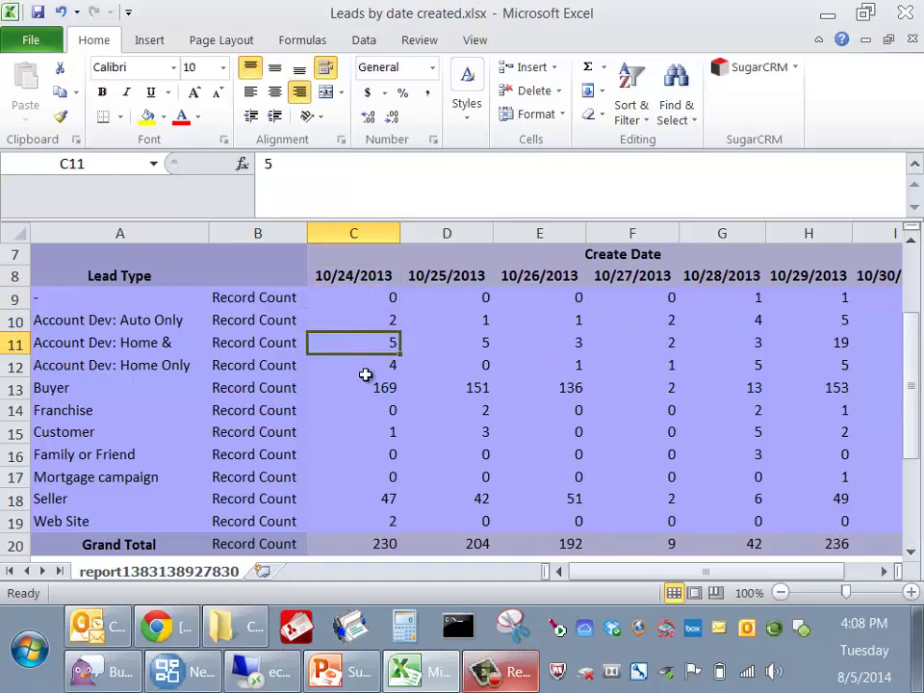
pyautogui.click(365, 371)
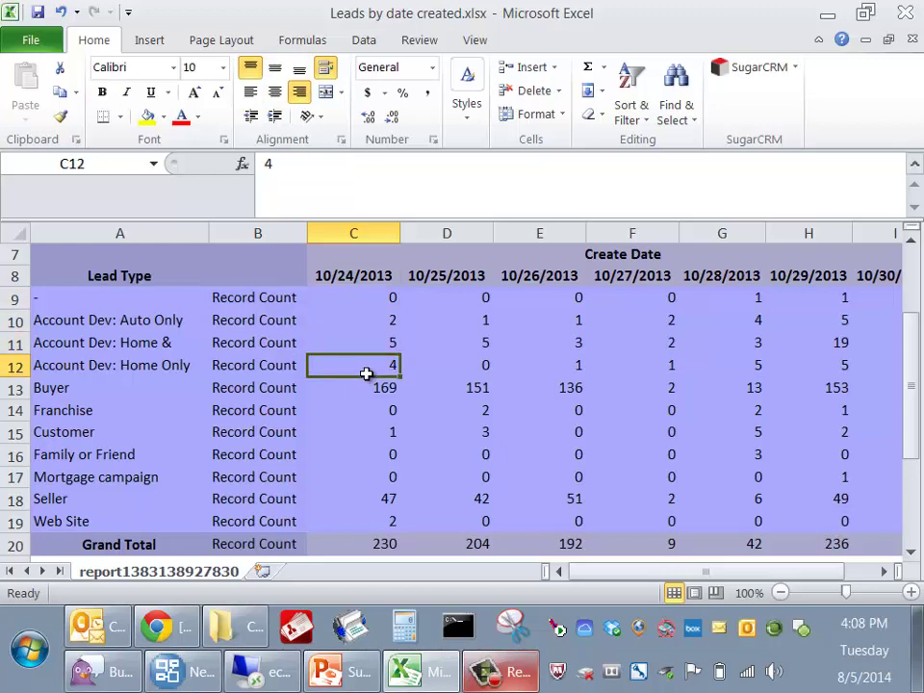
pyautogui.click(362, 546)
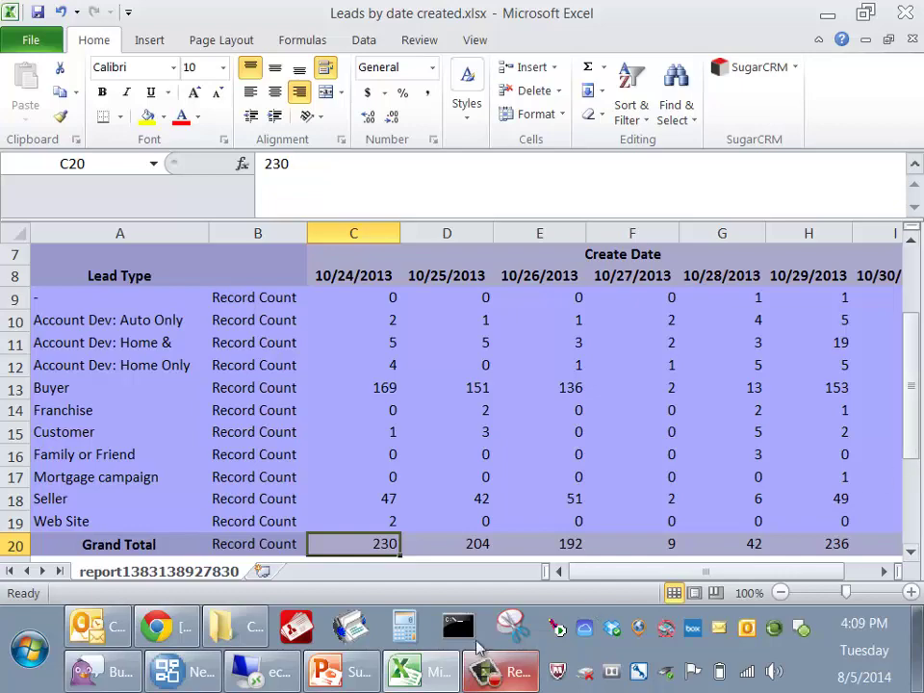
pyautogui.click(352, 674)
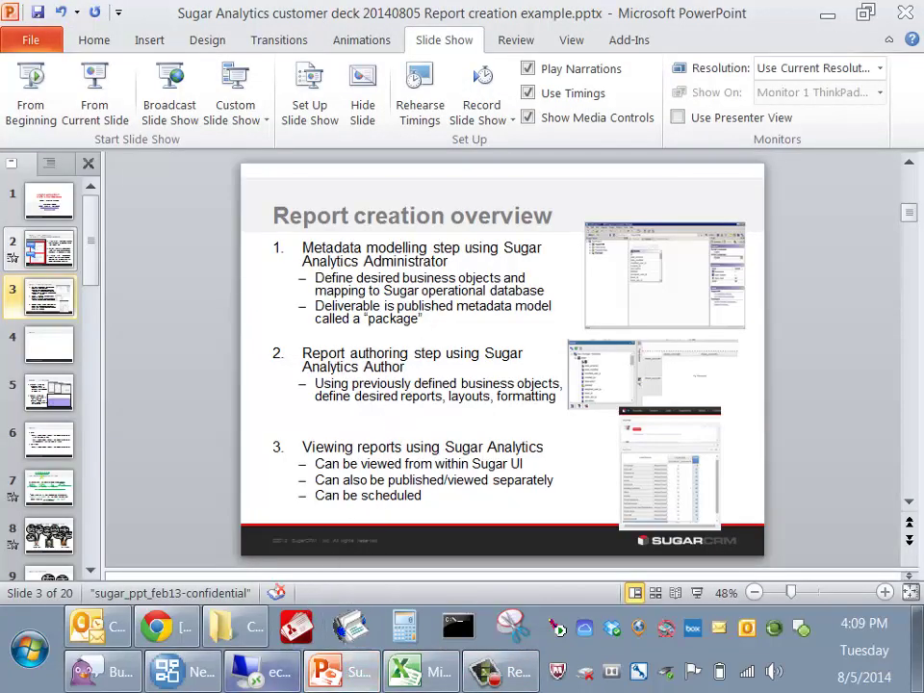
# - Switch to Framework Manager on the remote desktop and create project "New leads report" without Dynamic Query Mode, replacing the existing project
pyautogui.click(271, 682)
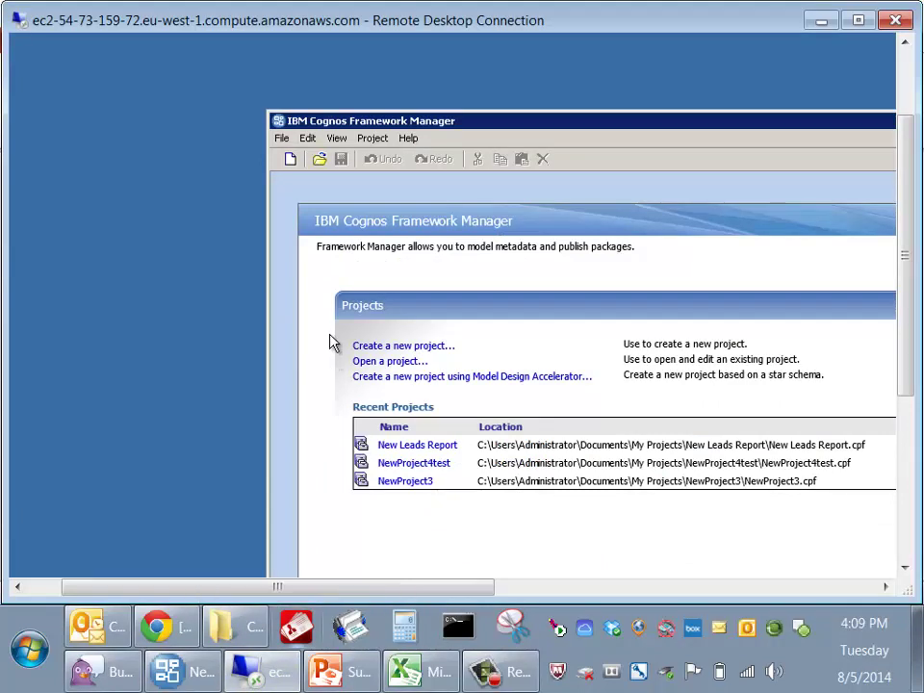
pyautogui.click(282, 139)
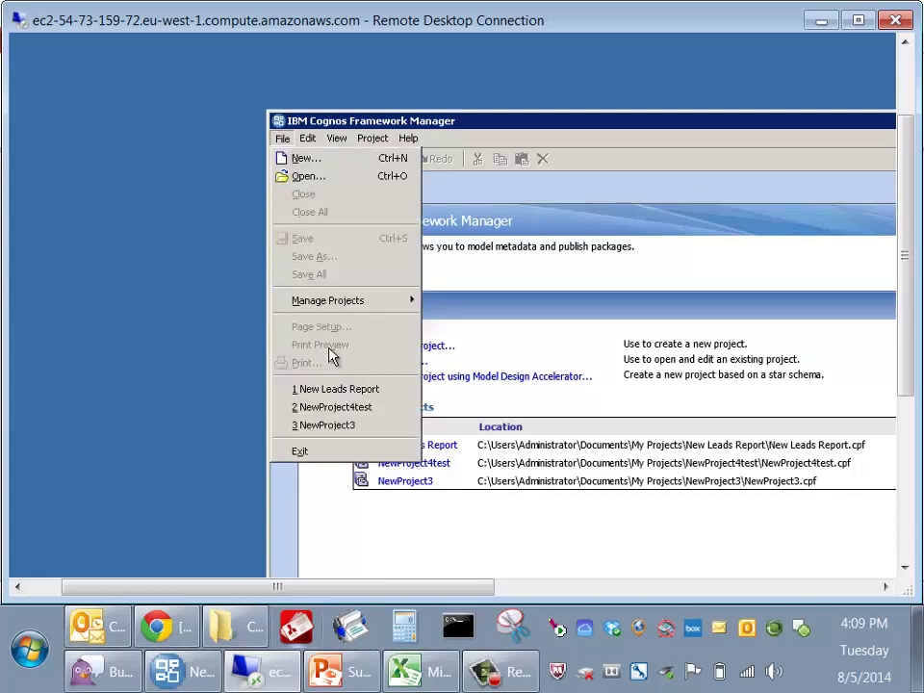
pyautogui.click(306, 158)
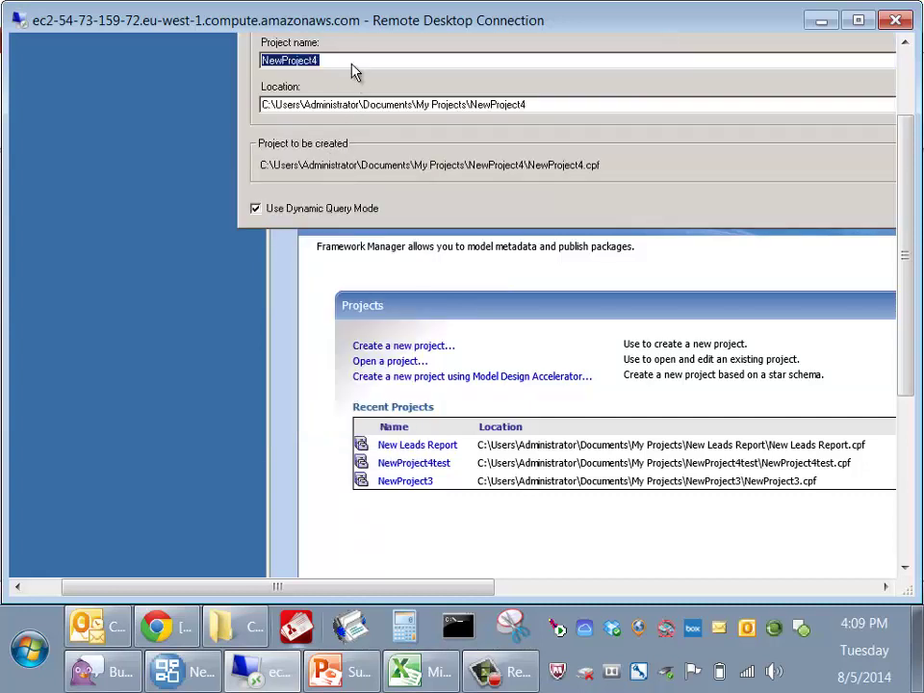
pyautogui.write('New leads report')
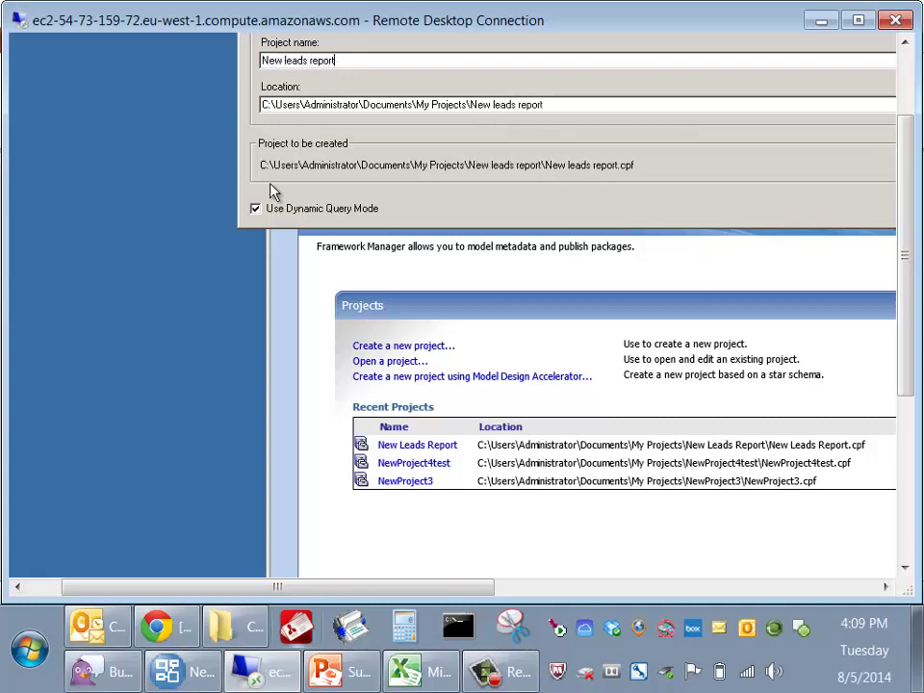
pyautogui.click(255, 209)
pyautogui.moveTo(471, 589); pyautogui.dragTo(583, 591)
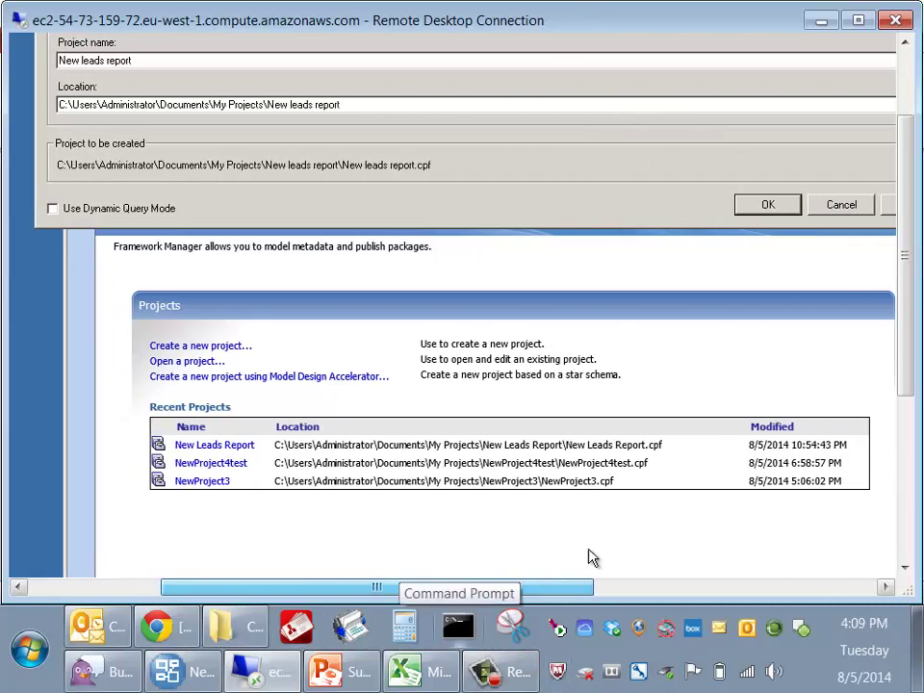
pyautogui.click(768, 206)
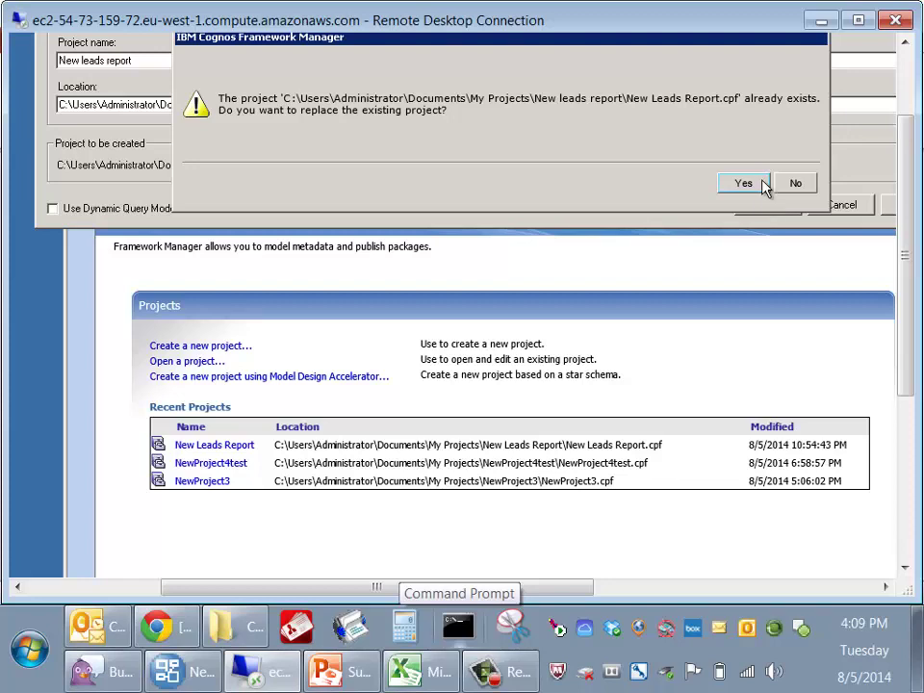
pyautogui.click(756, 185)
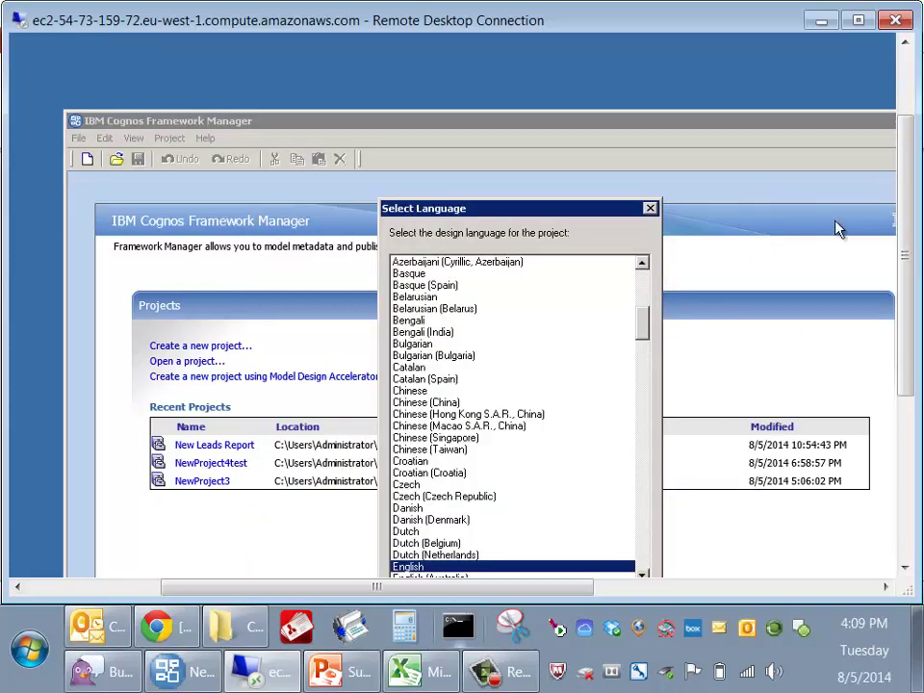
# - Accept English as the project's design language and Data Sources as the metadata source
pyautogui.moveTo(905, 224); pyautogui.dragTo(905, 289)
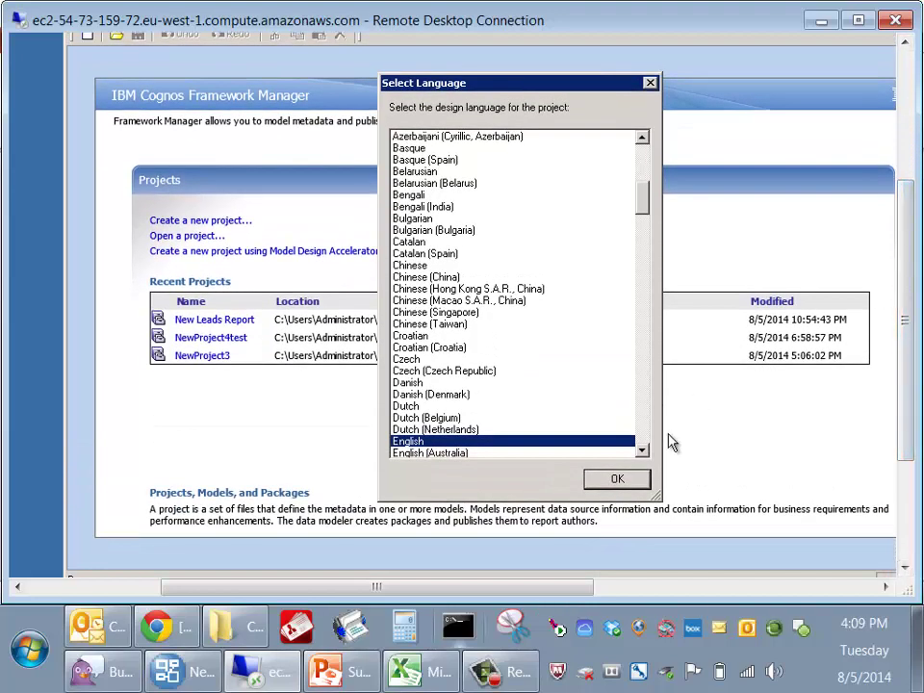
pyautogui.click(618, 481)
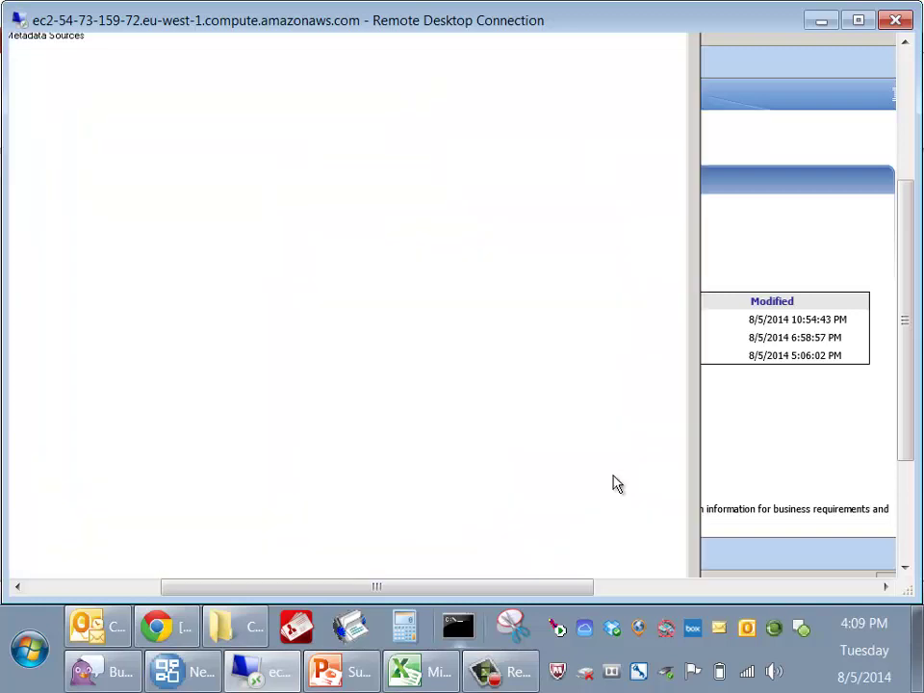
pyautogui.moveTo(901, 374); pyautogui.dragTo(905, 261)
pyautogui.moveTo(435, 590); pyautogui.dragTo(303, 590)
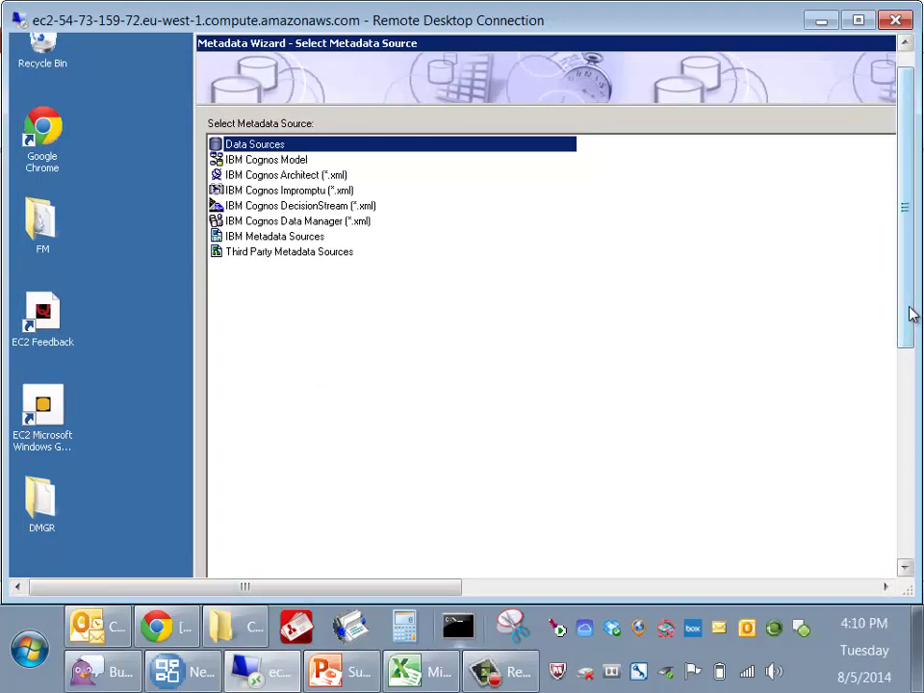
pyautogui.moveTo(912, 314); pyautogui.dragTo(875, 496)
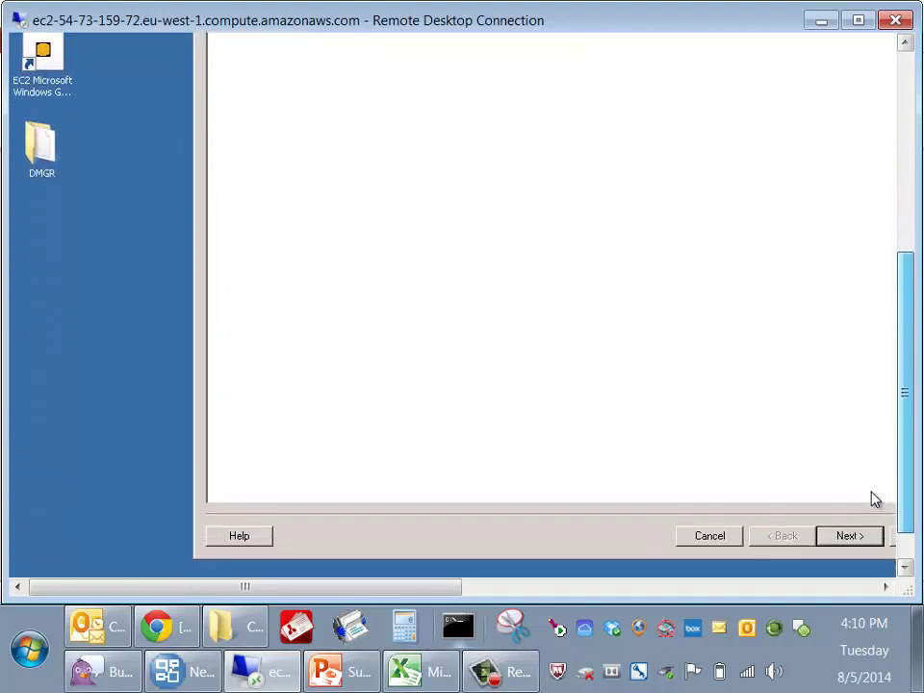
pyautogui.click(855, 541)
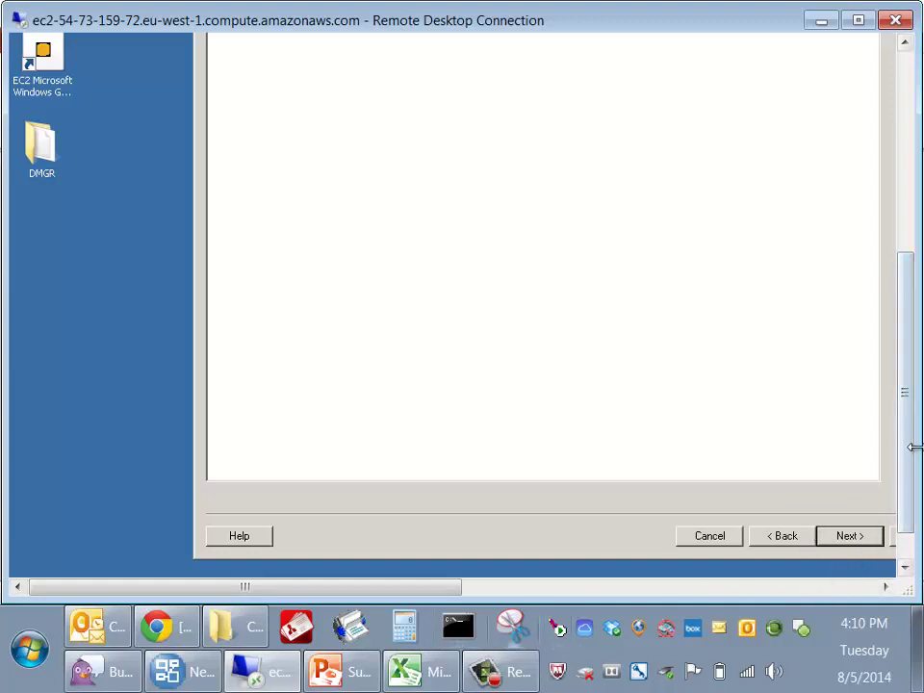
# - Choose SugarCRM as the data source for the metadata import
pyautogui.moveTo(912, 437); pyautogui.dragTo(913, 255)
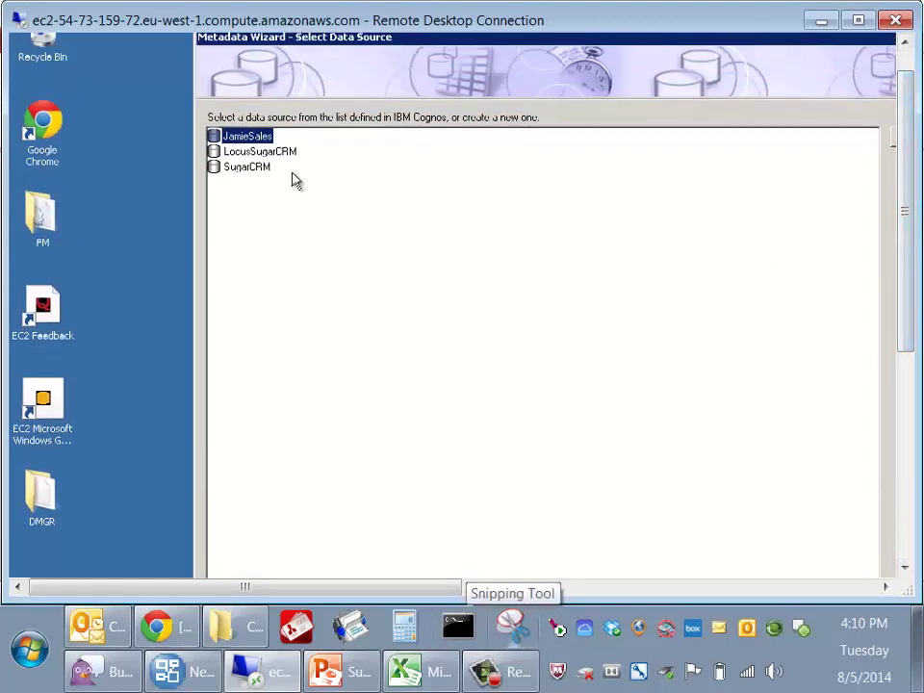
pyautogui.click(254, 169)
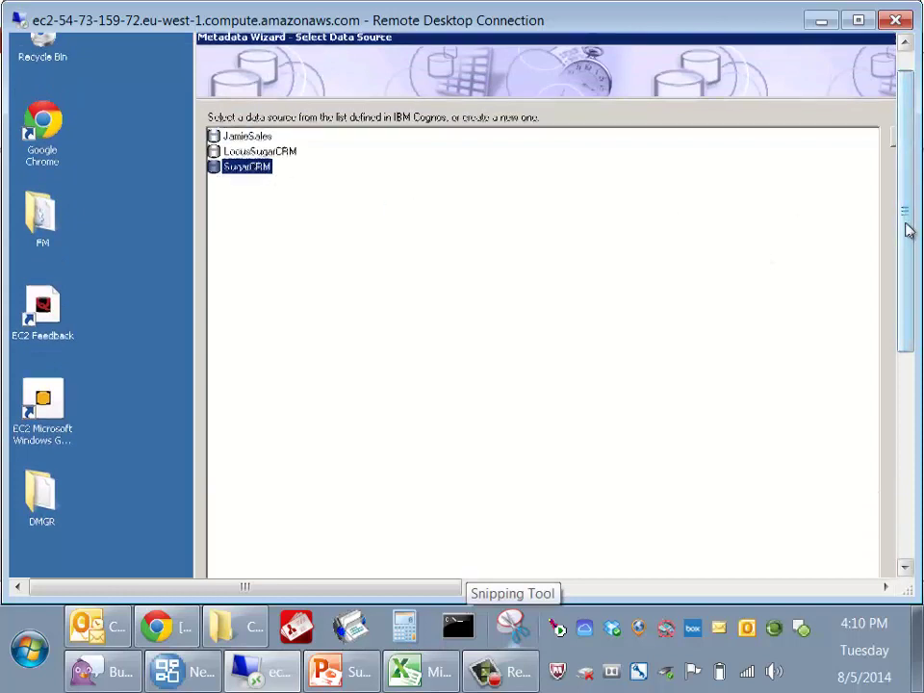
pyautogui.moveTo(915, 220); pyautogui.dragTo(896, 423)
pyautogui.click(845, 502)
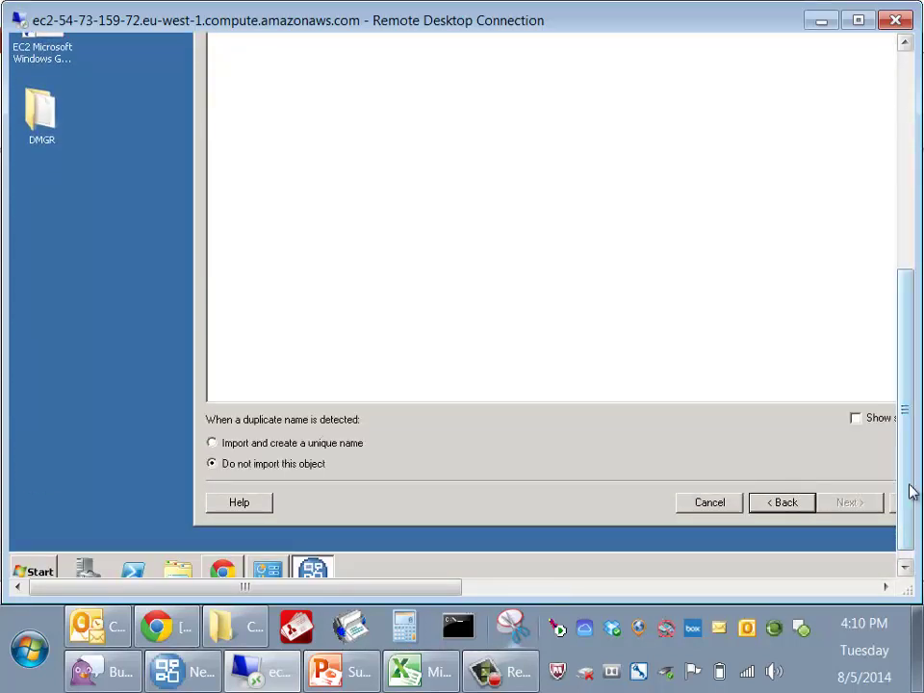
# - Mark the leads table among the SugarCRM tables for import
pyautogui.moveTo(901, 489); pyautogui.dragTo(860, 309)
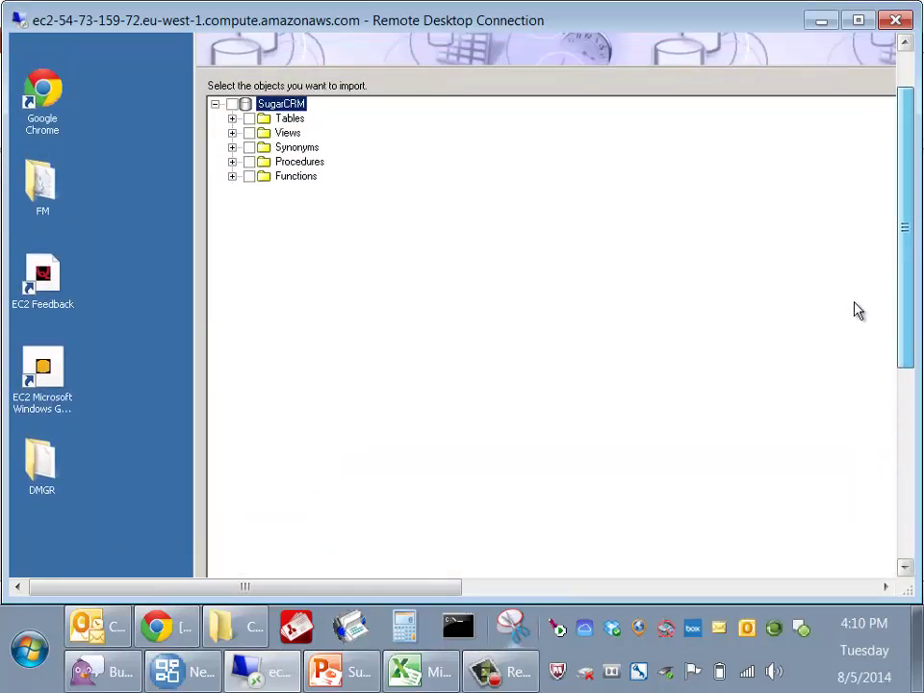
pyautogui.moveTo(445, 589); pyautogui.dragTo(532, 588)
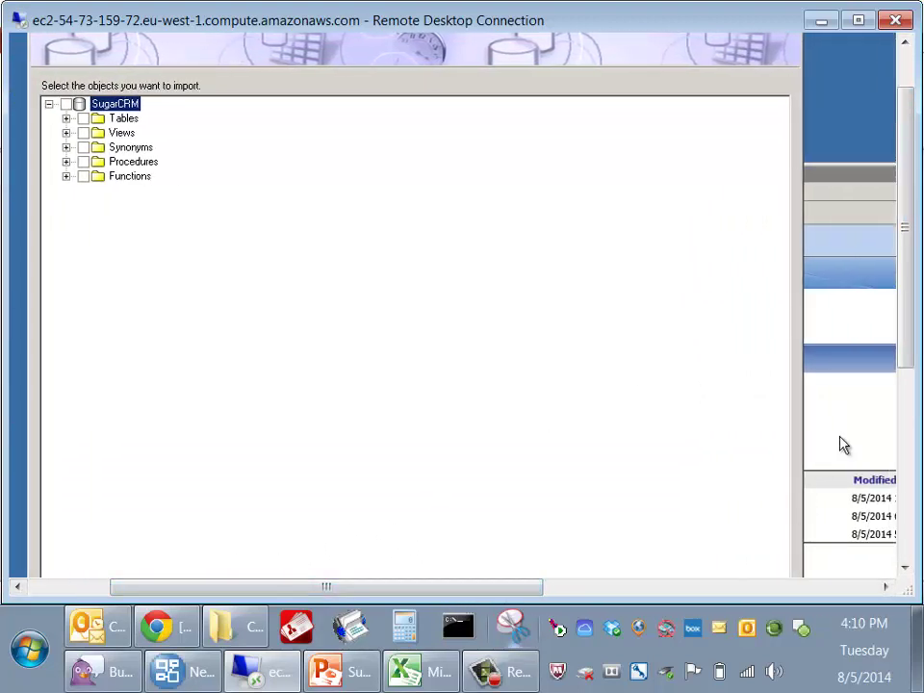
pyautogui.click(66, 118)
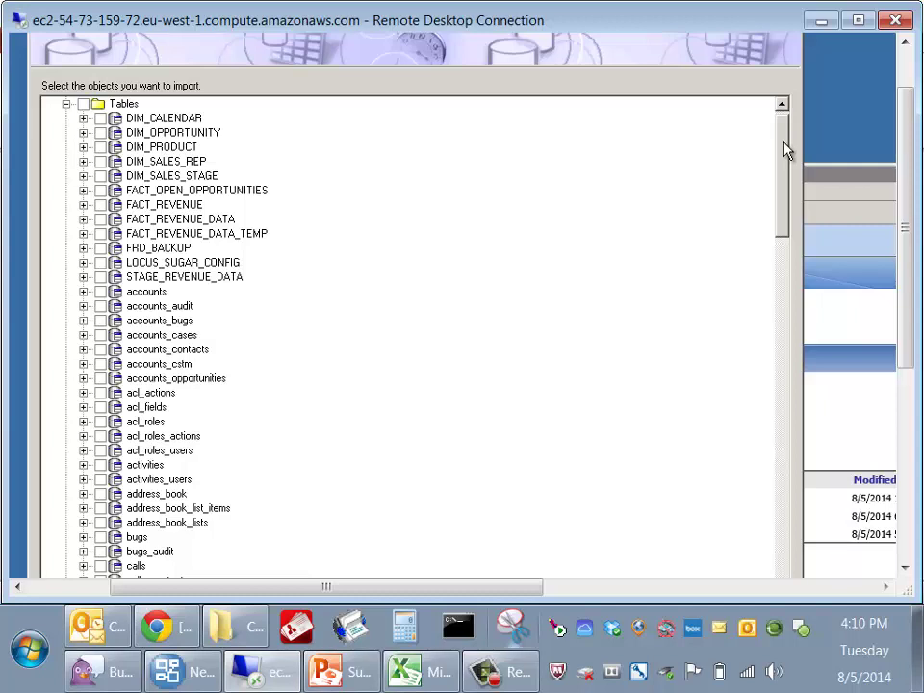
pyautogui.moveTo(785, 149); pyautogui.dragTo(780, 303)
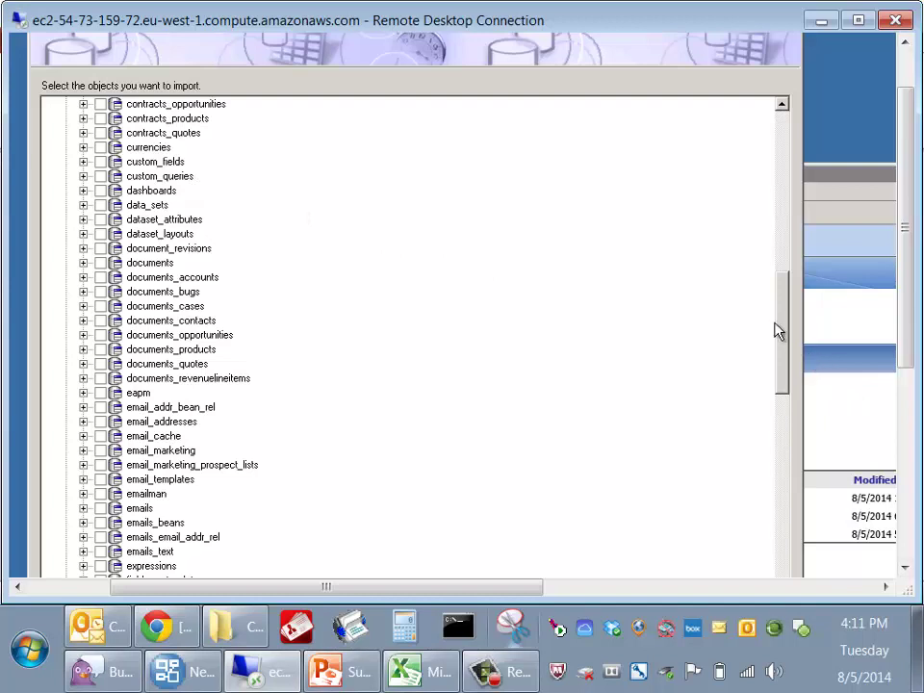
pyautogui.moveTo(784, 356); pyautogui.dragTo(779, 438)
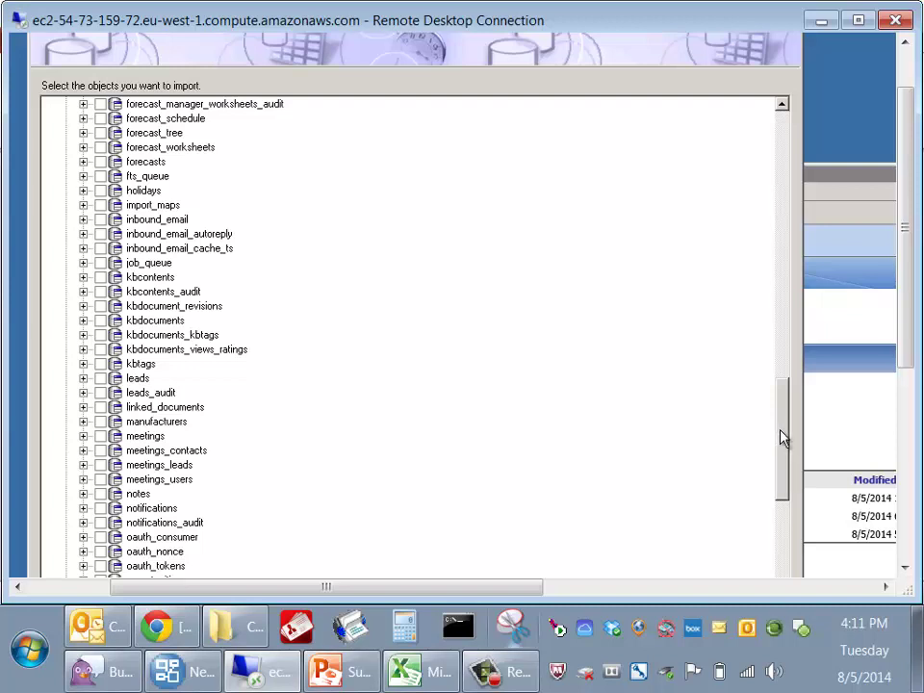
pyautogui.moveTo(782, 438); pyautogui.dragTo(780, 447)
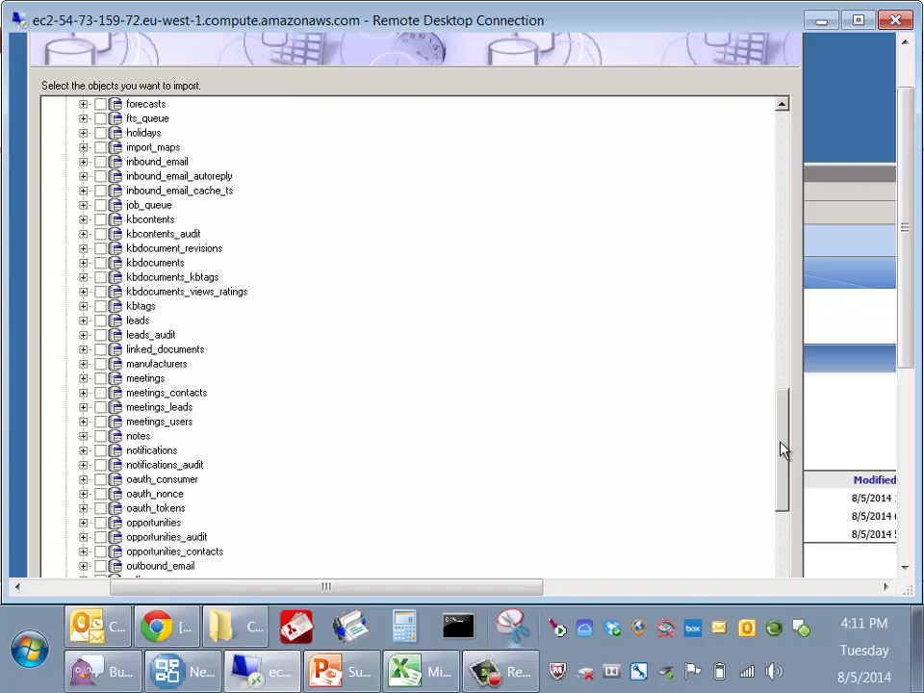
pyautogui.click(100, 321)
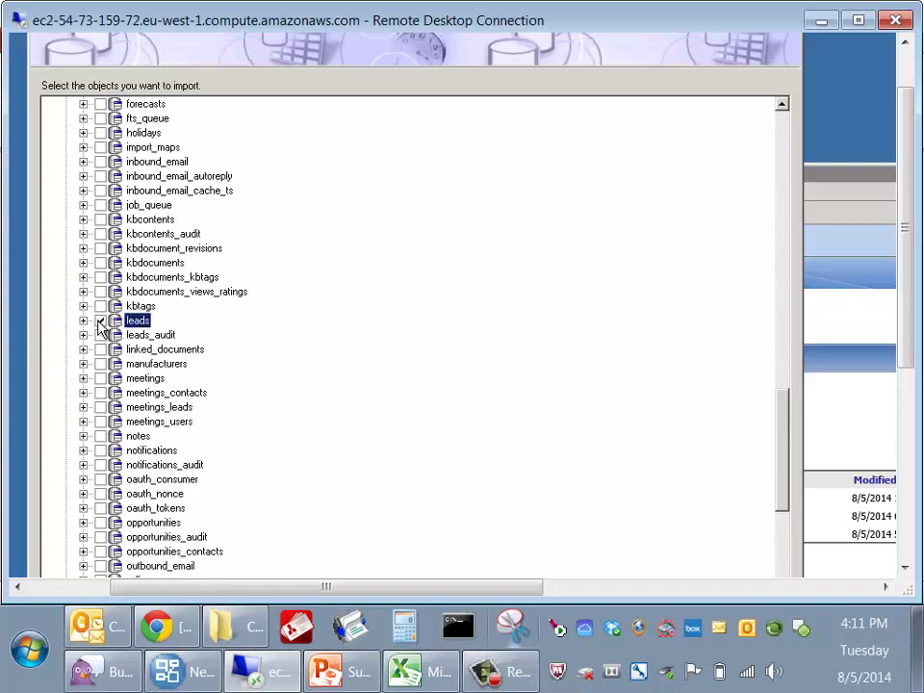
# - Review the columns included with the leads table and proceed to the relationship generation settings
pyautogui.click(83, 321)
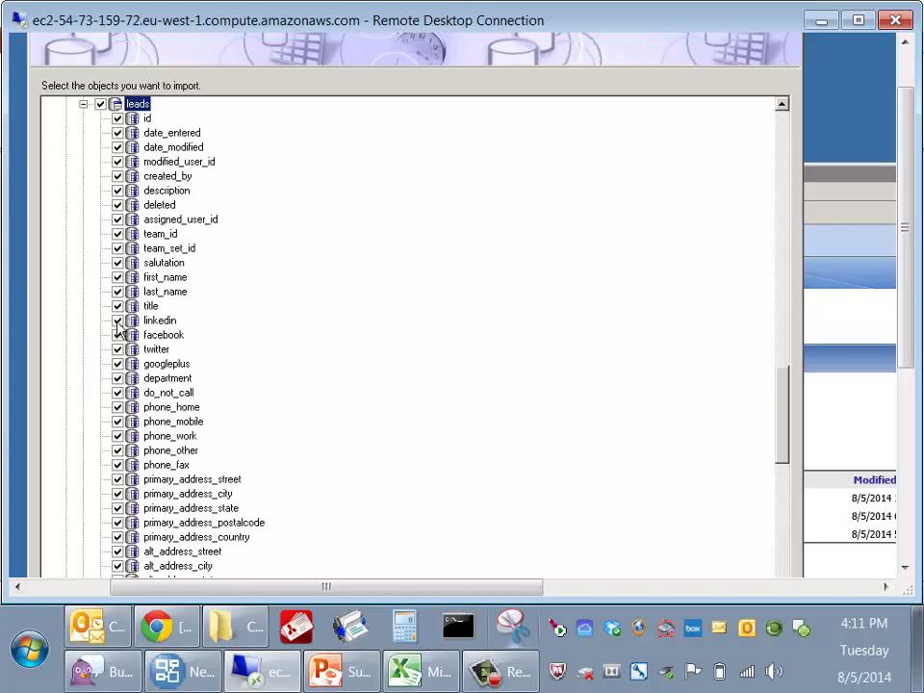
pyautogui.moveTo(781, 404); pyautogui.dragTo(780, 478)
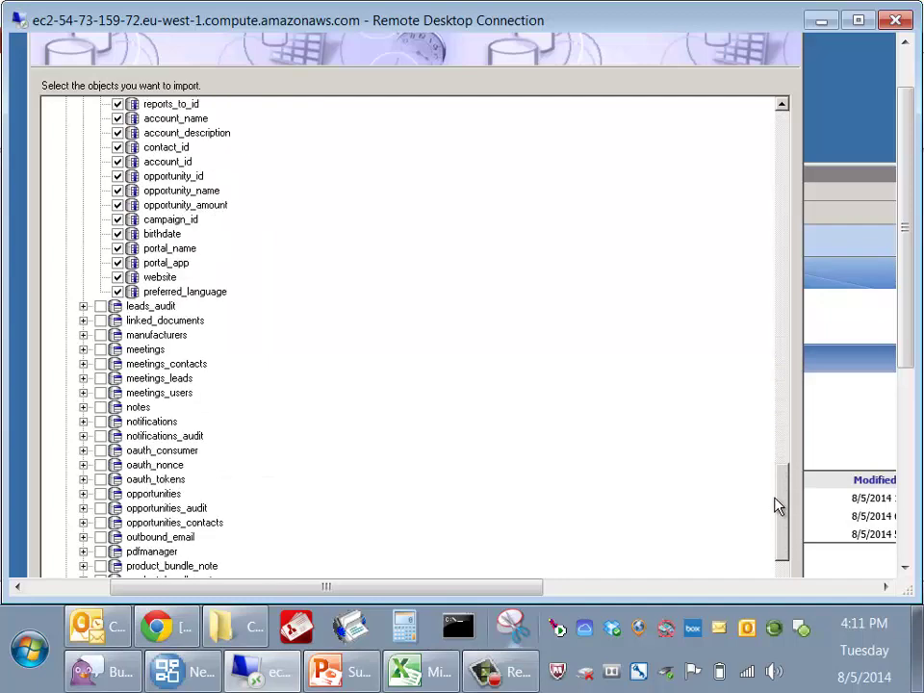
pyautogui.scroll(-2, 832, 449)
pyautogui.moveTo(909, 364); pyautogui.dragTo(846, 558)
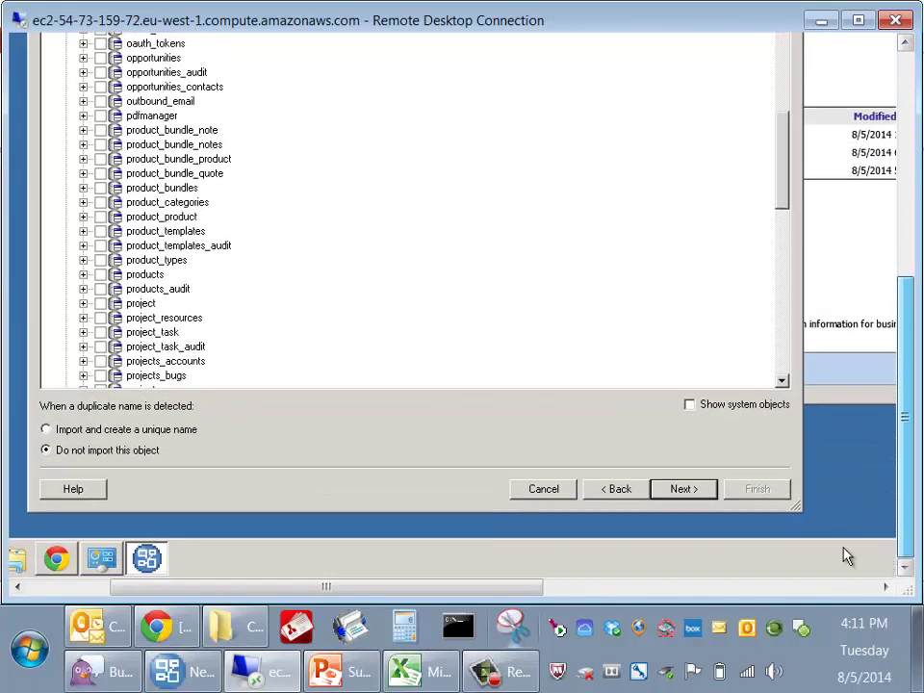
pyautogui.click(698, 492)
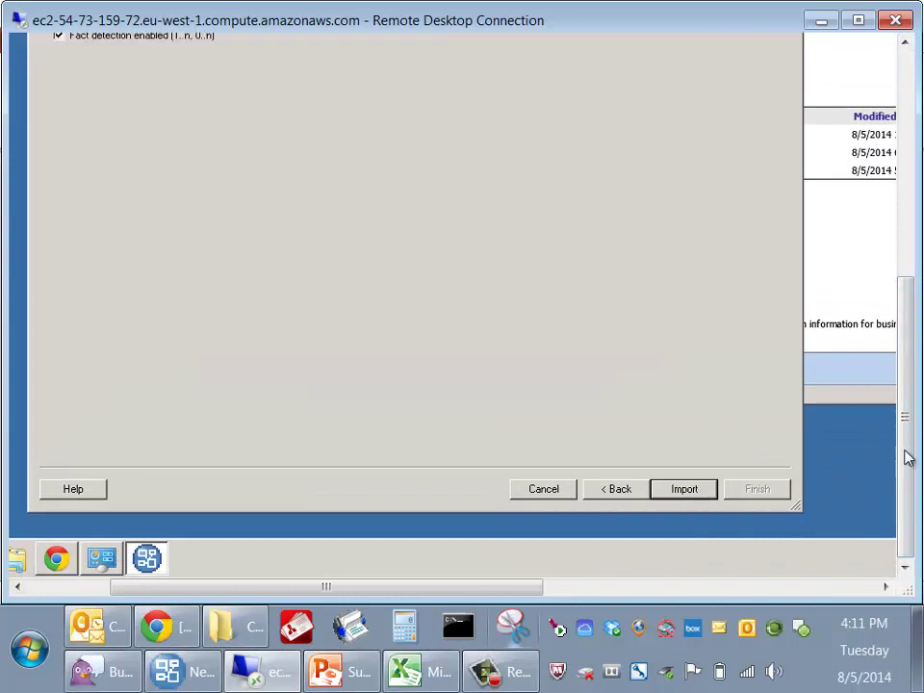
# - Turn off relationship detection by primary and foreign keys and run the metadata import
pyautogui.moveTo(904, 453); pyautogui.dragTo(904, 247)
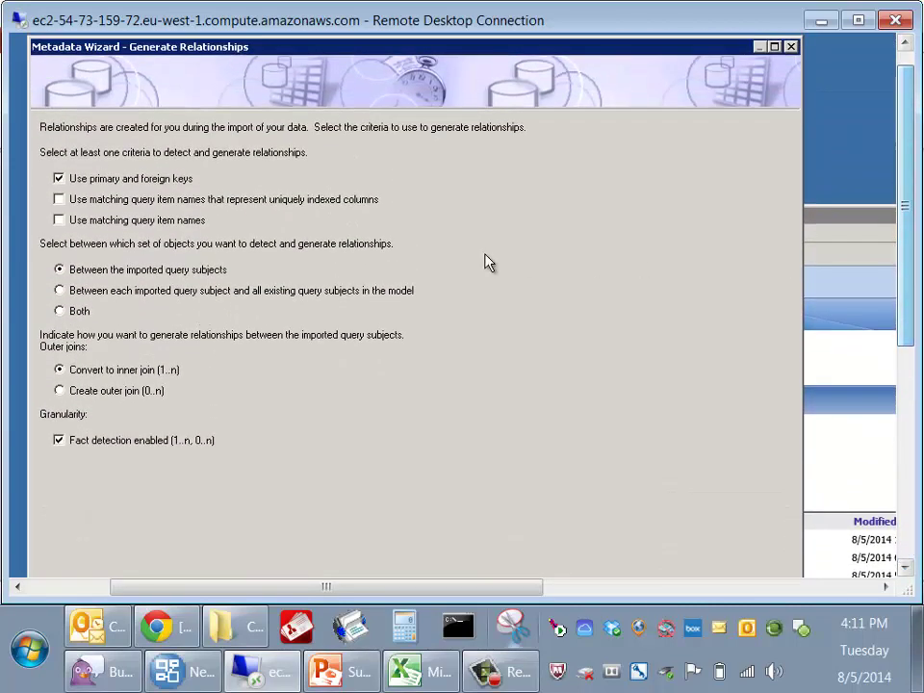
pyautogui.click(59, 178)
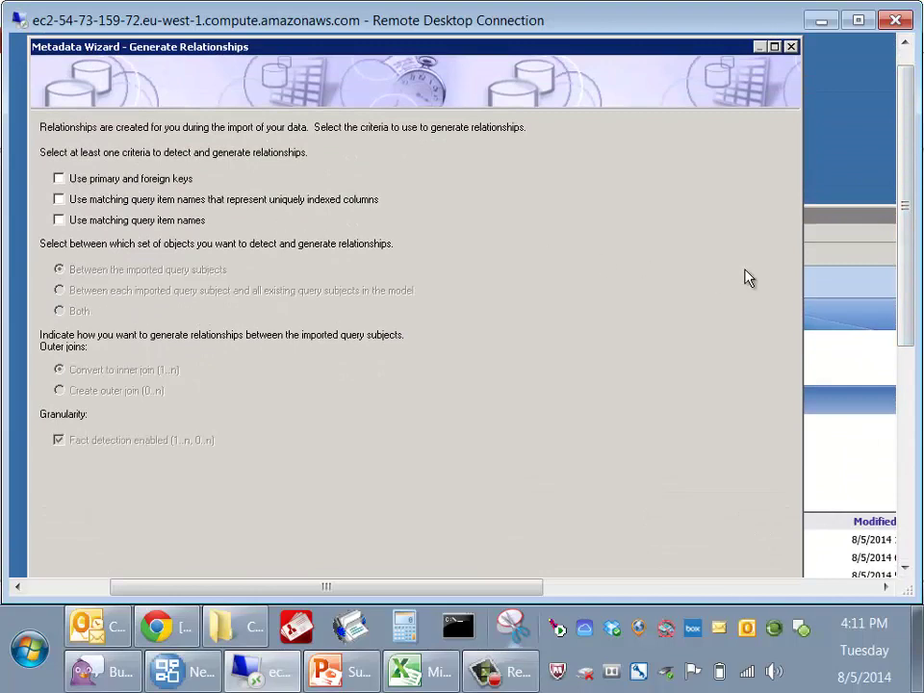
pyautogui.moveTo(910, 254); pyautogui.dragTo(888, 478)
pyautogui.click(705, 509)
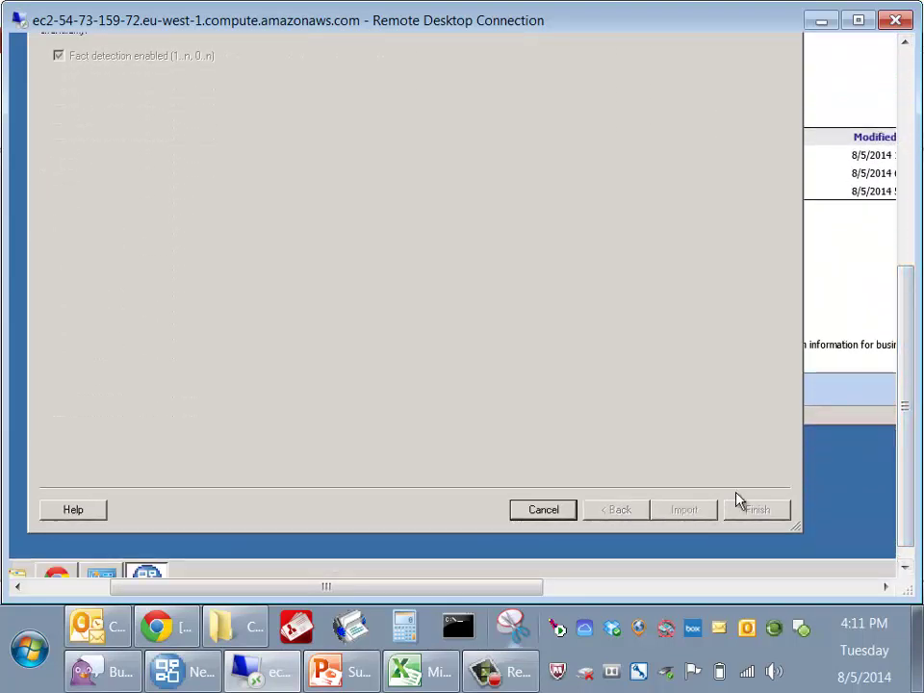
pyautogui.moveTo(911, 453); pyautogui.dragTo(921, 265)
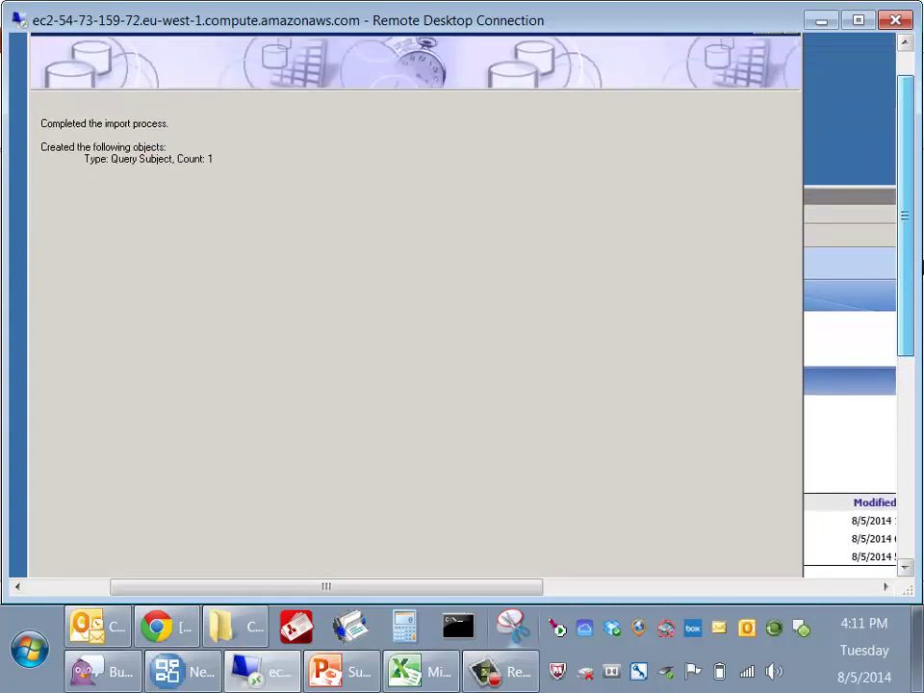
# - Finish the metadata import and close the wizard to return to the New leads report project
pyautogui.moveTo(921, 265); pyautogui.dragTo(876, 419)
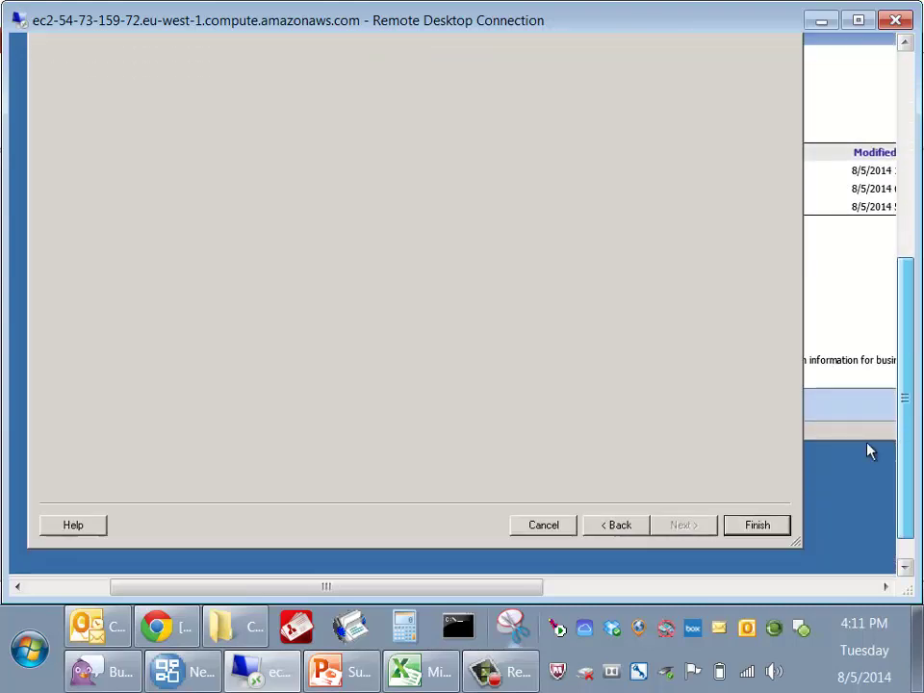
pyautogui.click(757, 527)
pyautogui.moveTo(910, 458); pyautogui.dragTo(910, 341)
pyautogui.moveTo(520, 587); pyautogui.dragTo(587, 589)
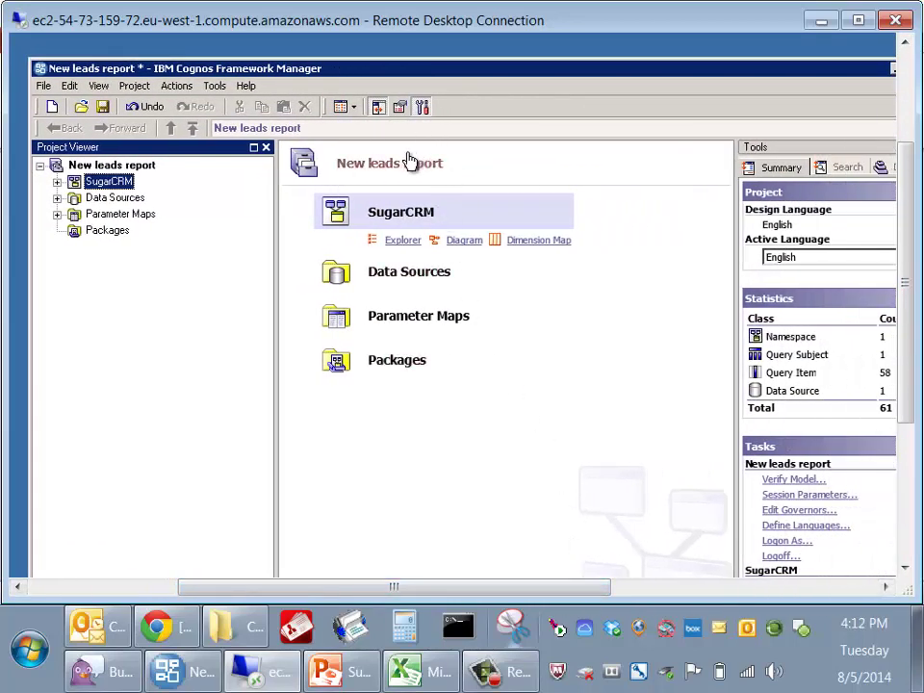
# - Open the SugarCRM namespace as a diagram and look through the fields of the leads query subject
pyautogui.click(465, 242)
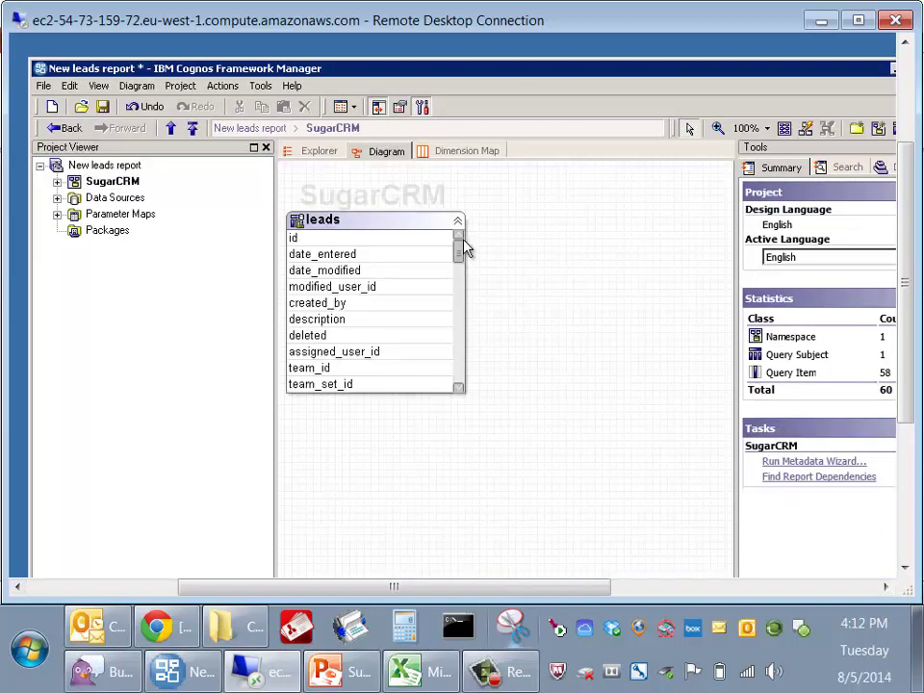
pyautogui.moveTo(460, 253); pyautogui.dragTo(459, 375)
pyautogui.scroll(1, 479, 259)
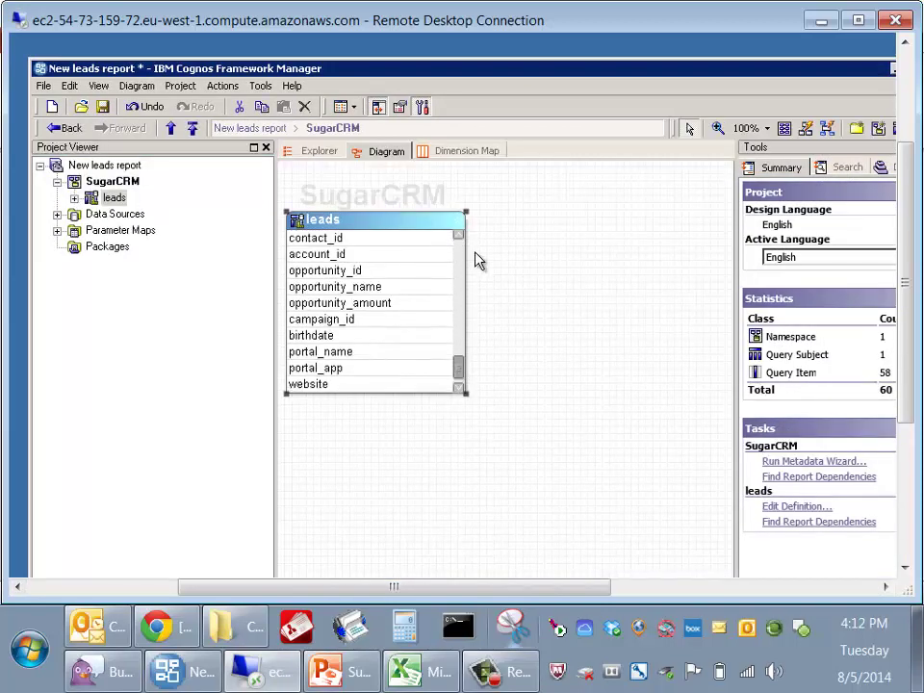
pyautogui.click(459, 255)
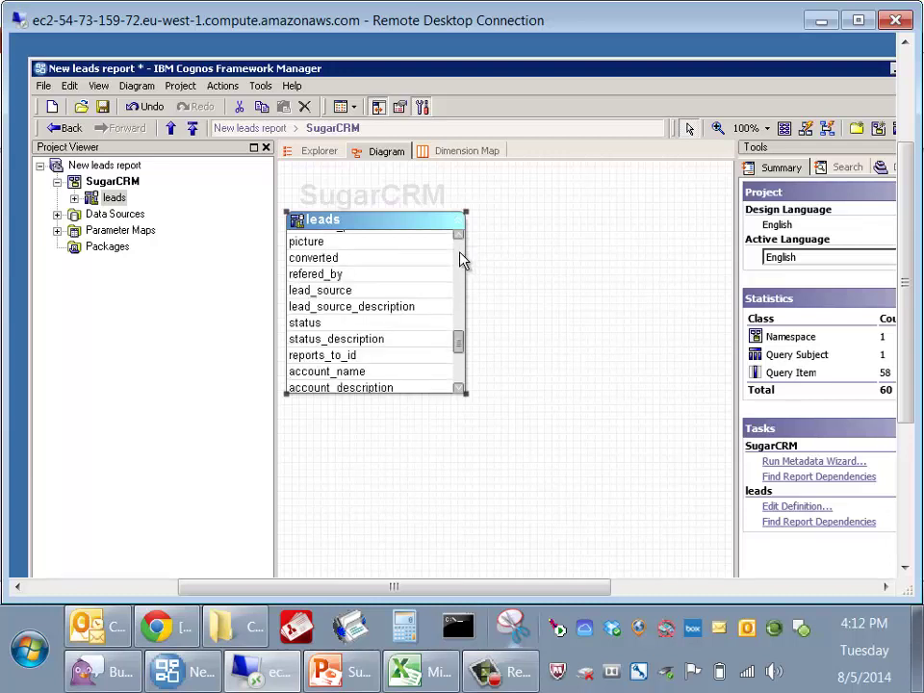
pyautogui.scroll(2, 459, 262)
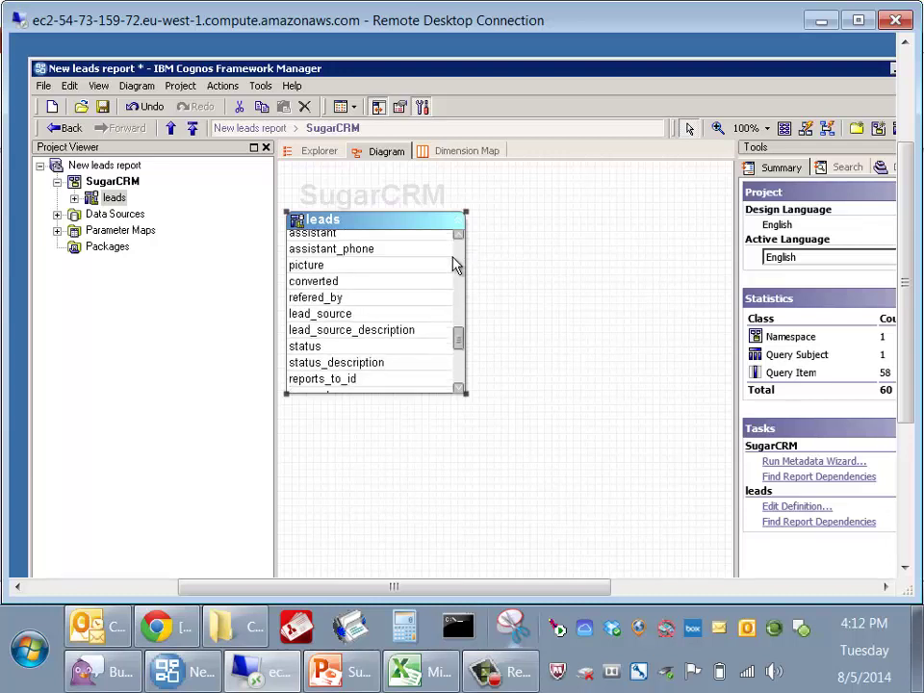
pyautogui.click(459, 262)
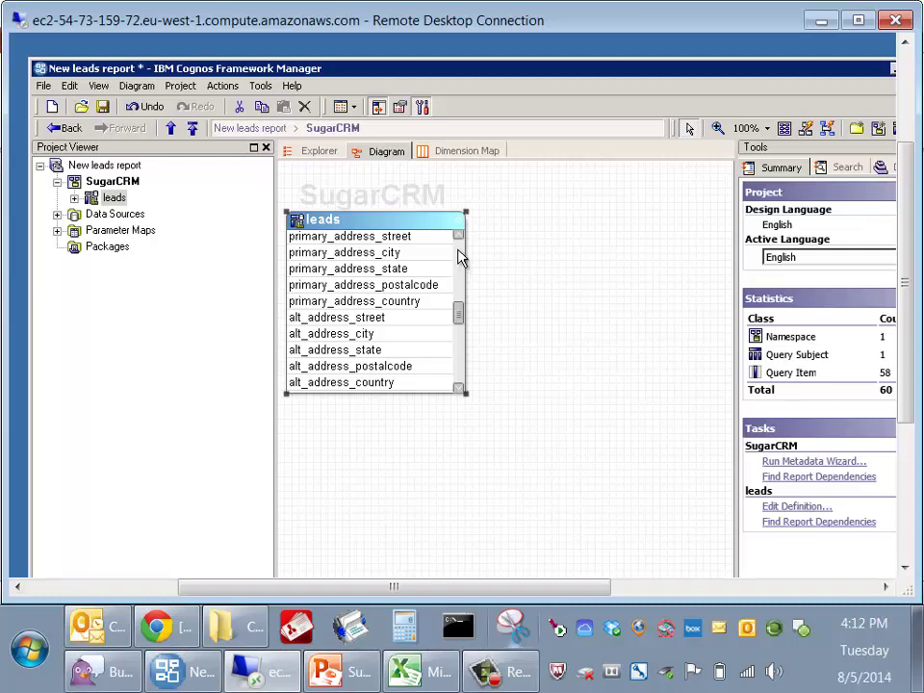
# - Examine the relationships between accounts, accounts_opportunities and opportunities in the NewProject17 diagram, and return to the remote New leads report project
pyautogui.click(193, 674)
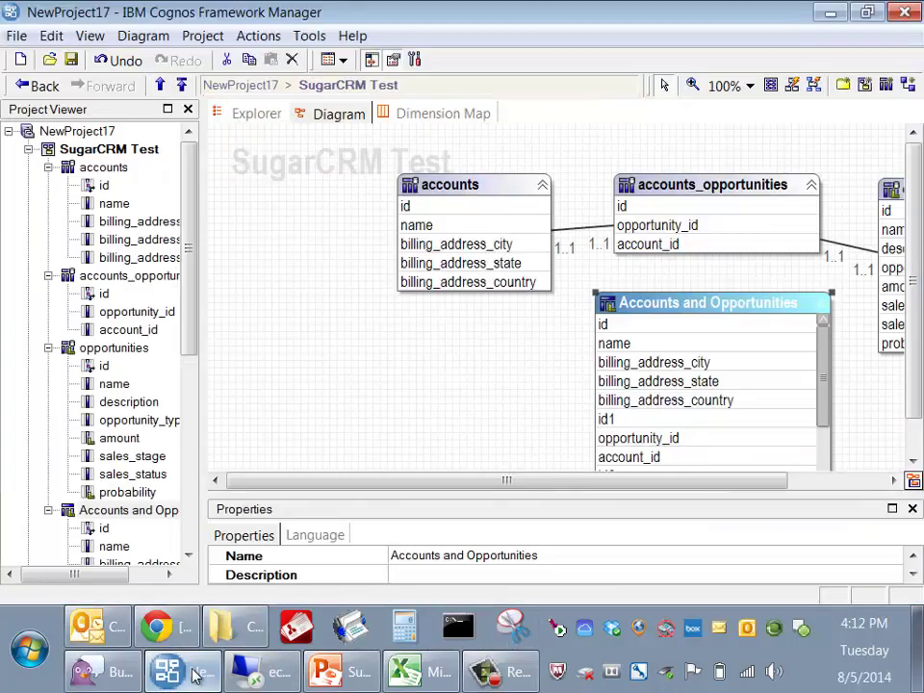
pyautogui.moveTo(481, 483); pyautogui.dragTo(601, 496)
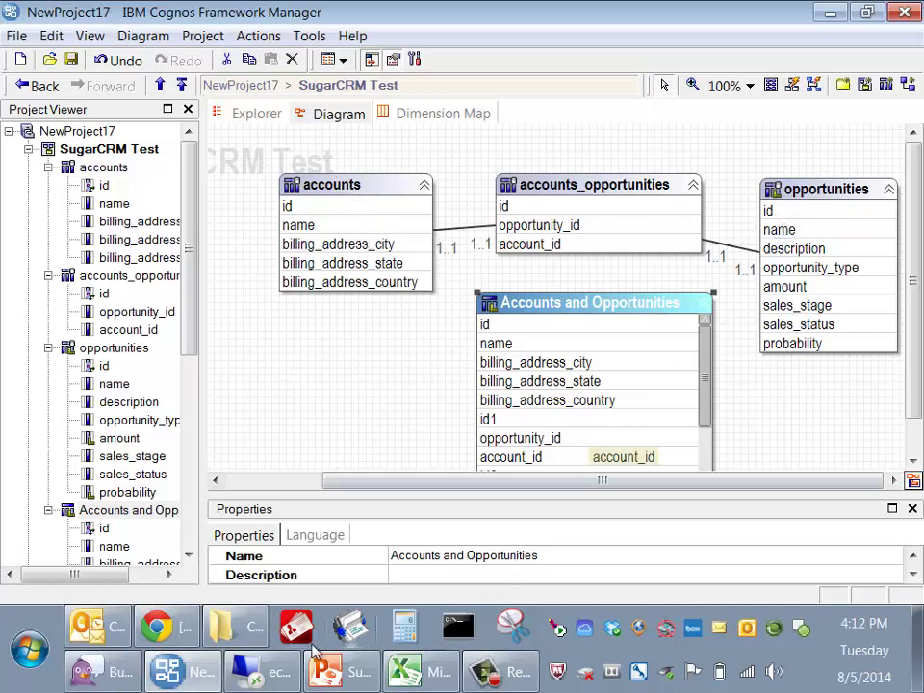
pyautogui.click(260, 671)
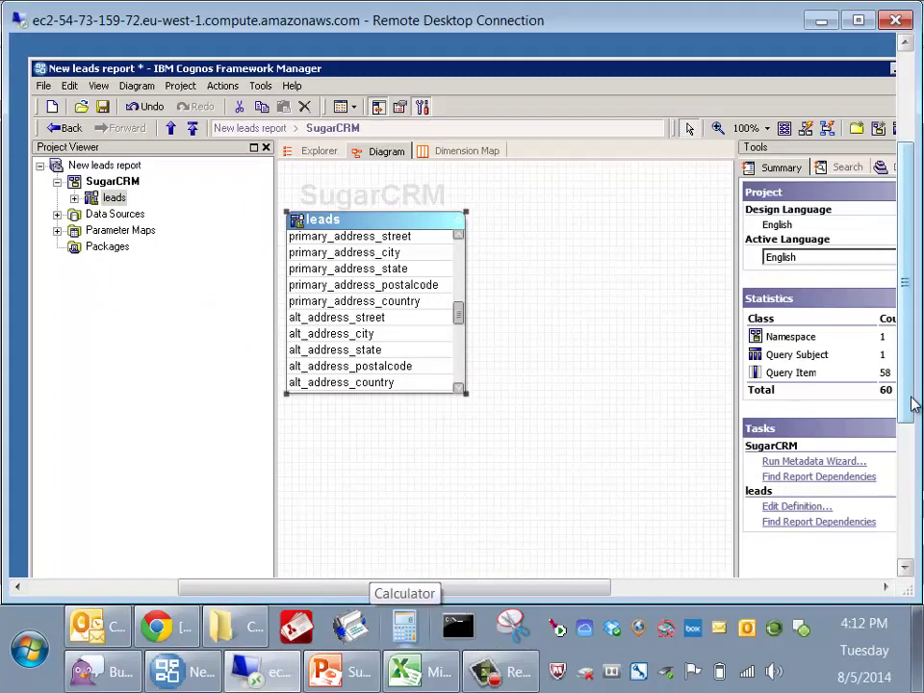
# - Create a package in the project named "New leads package" and proceed to its object selection
pyautogui.scroll(-1, 912, 405)
pyautogui.moveTo(912, 405); pyautogui.dragTo(886, 412)
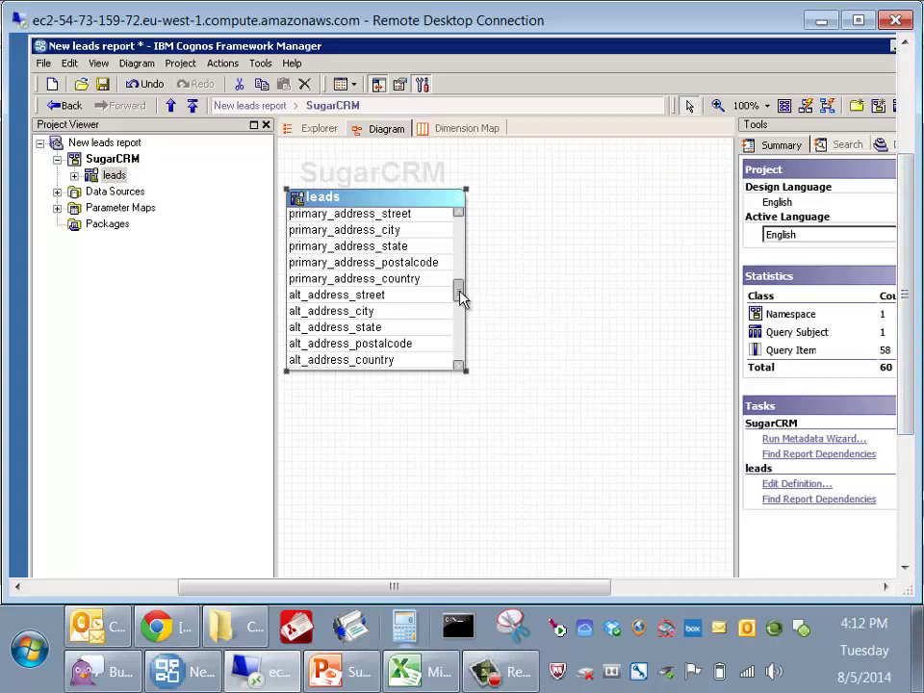
pyautogui.click(97, 229)
pyautogui.rightClick(95, 227)
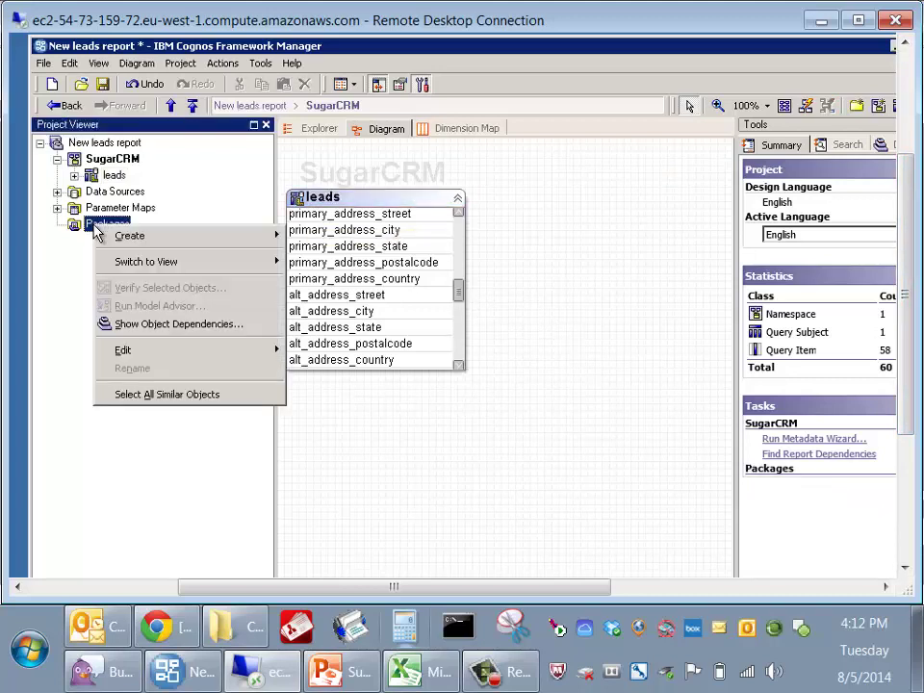
pyautogui.moveTo(140, 238)
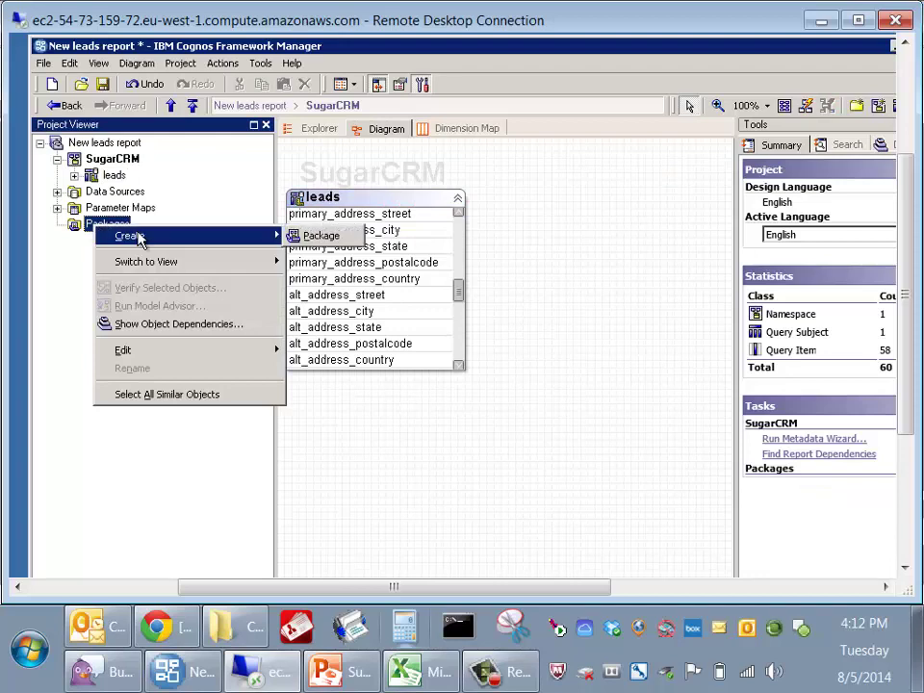
pyautogui.click(321, 237)
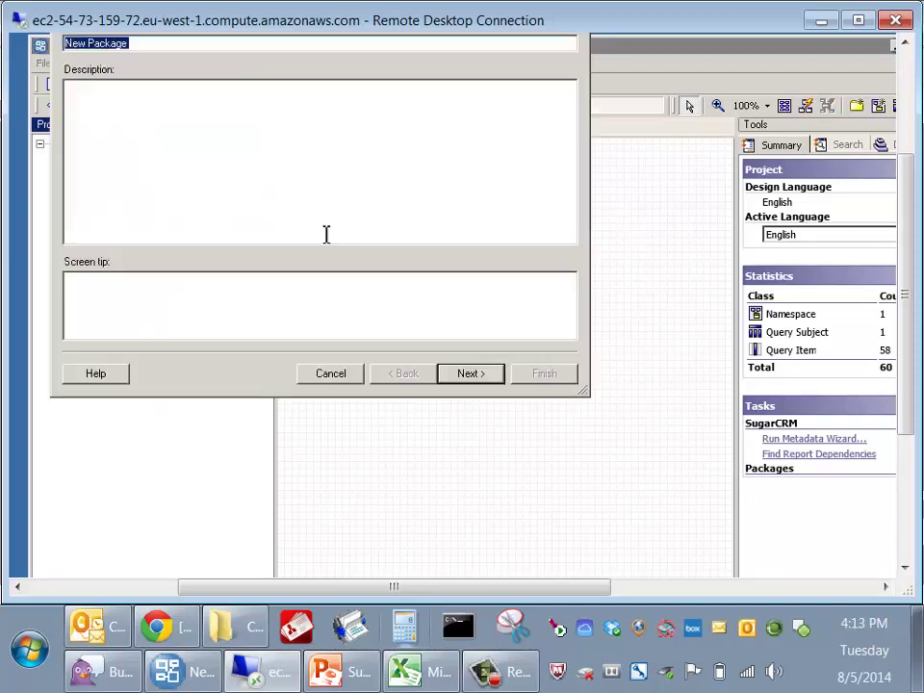
pyautogui.write('Ne')
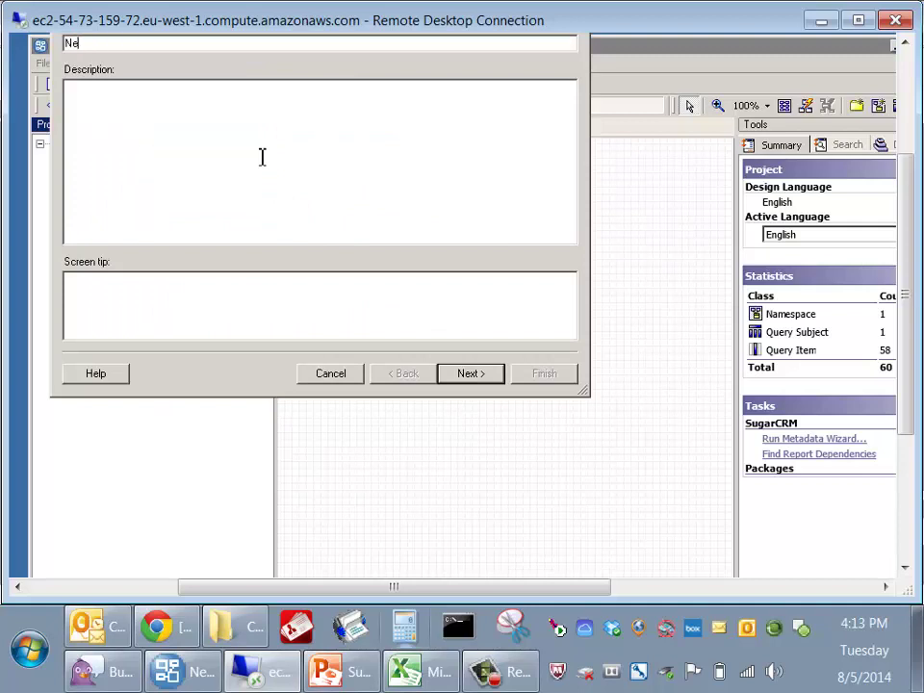
pyautogui.write('w leads package')
pyautogui.click(471, 374)
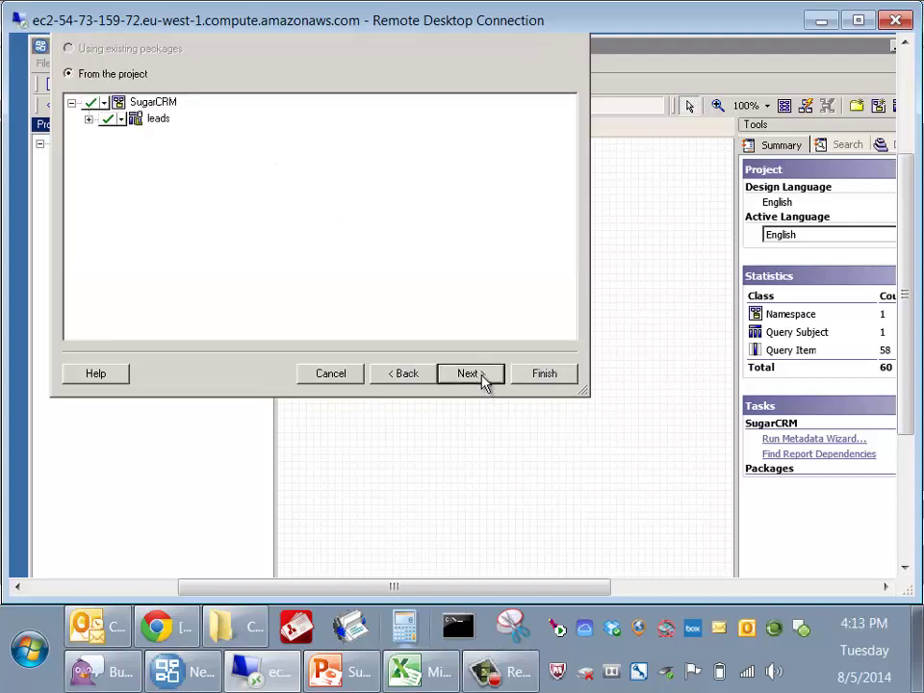
# - Keep the SugarCRM leads objects in the package, restrict its function sets to MySQL only and finish creating it
pyautogui.click(481, 376)
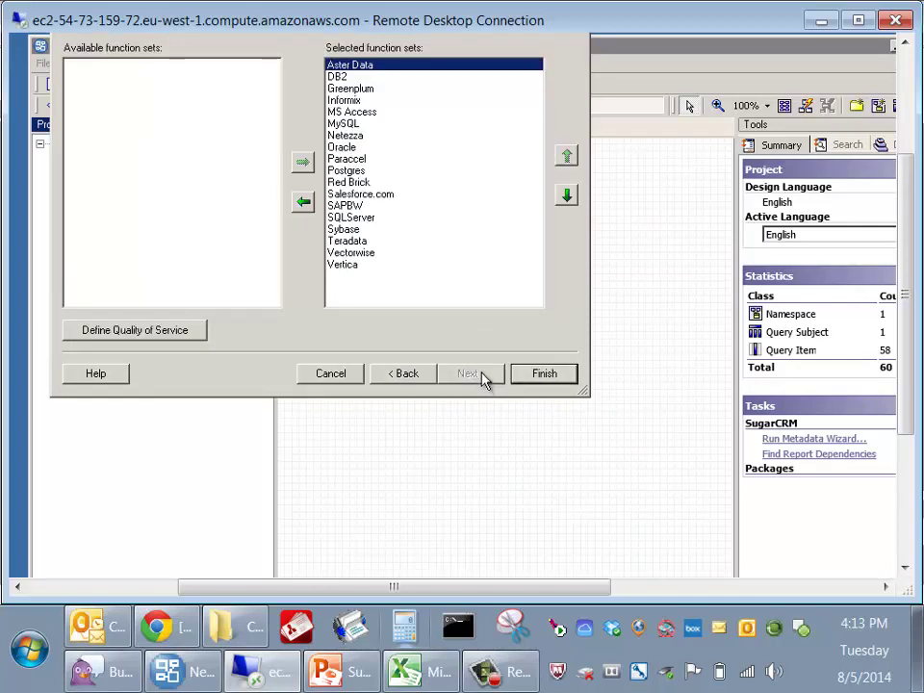
pyautogui.keyDown('shift'); pyautogui.click(343, 269); pyautogui.keyUp('shift')
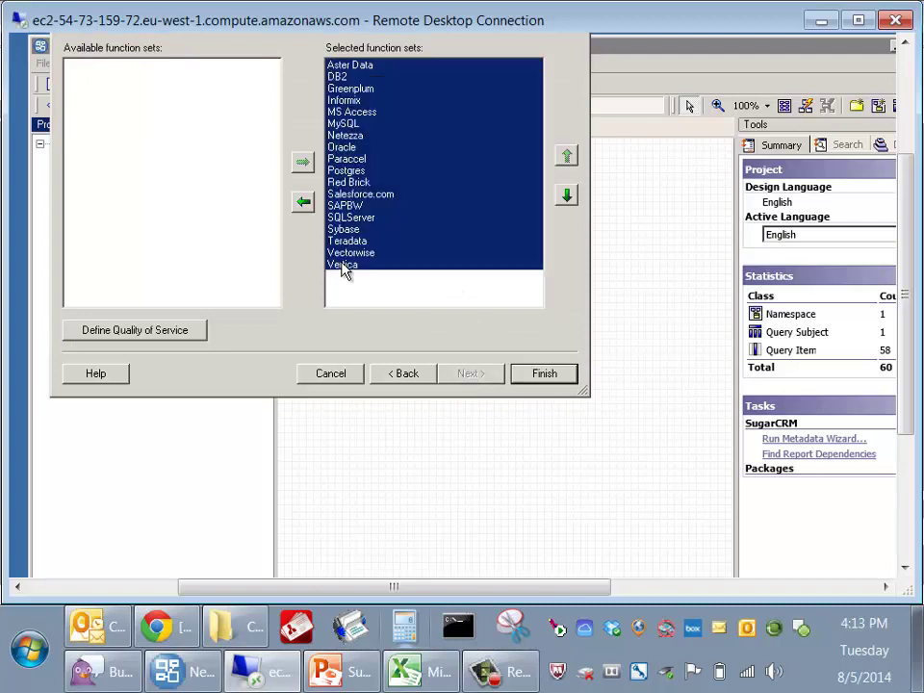
pyautogui.click(304, 202)
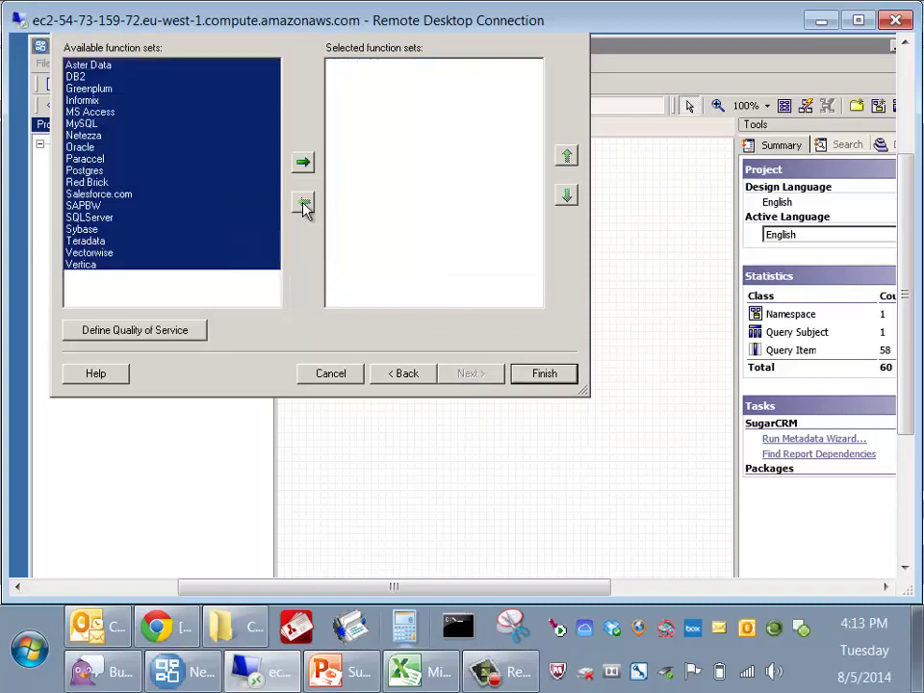
pyautogui.click(91, 125)
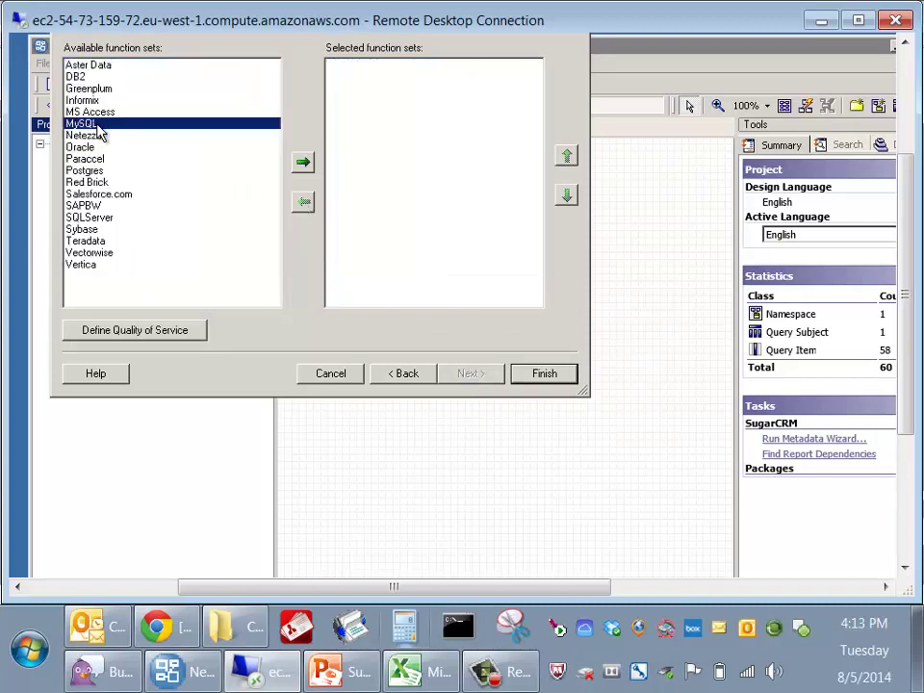
pyautogui.click(305, 163)
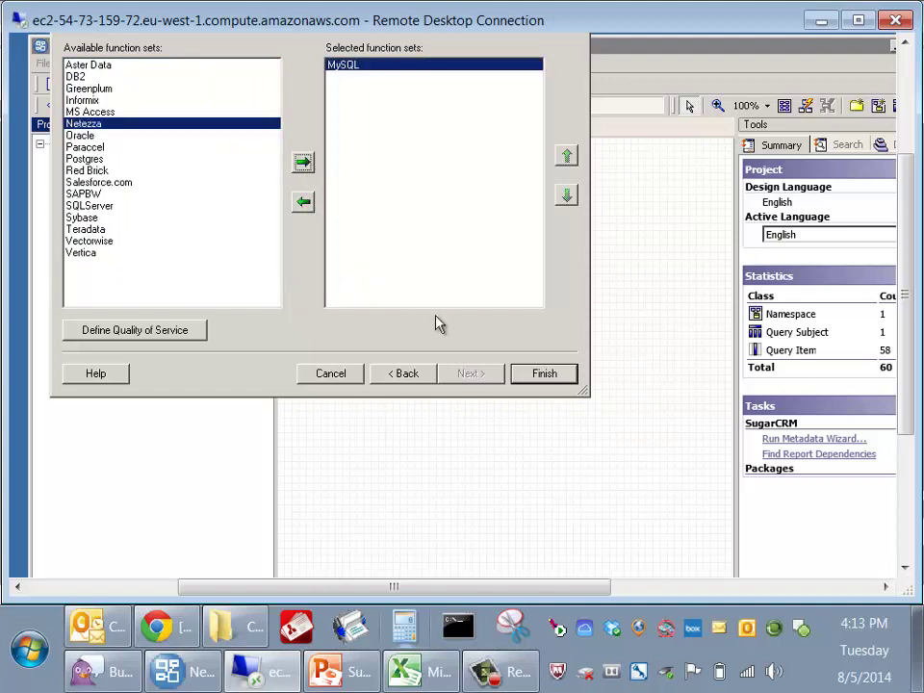
pyautogui.click(546, 375)
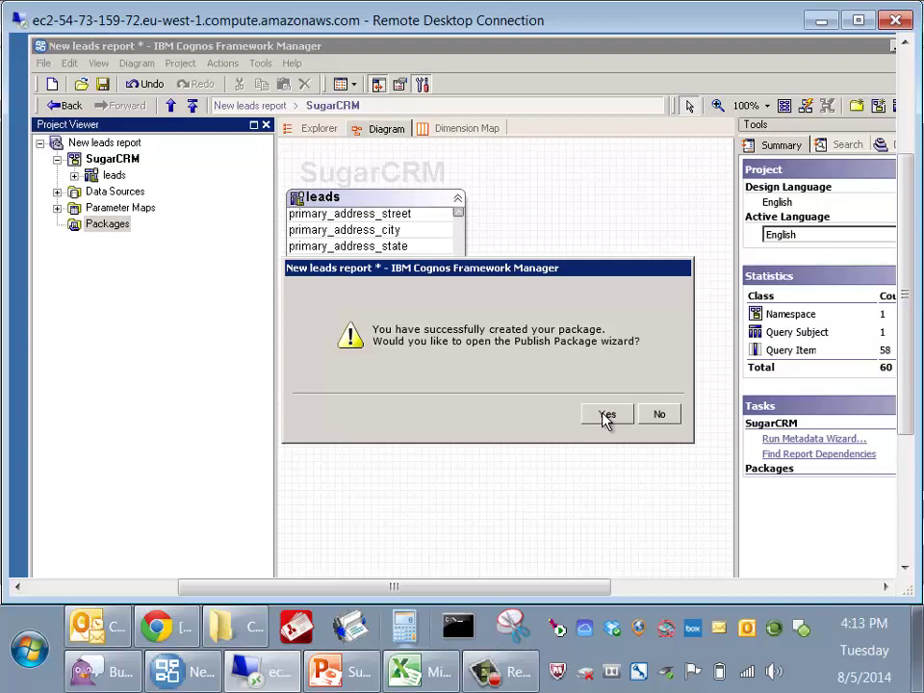
# - Start publishing the package with the IBM Cognos 10 Content Store as location, keeping Public Folders and model versioning enabled
pyautogui.click(606, 415)
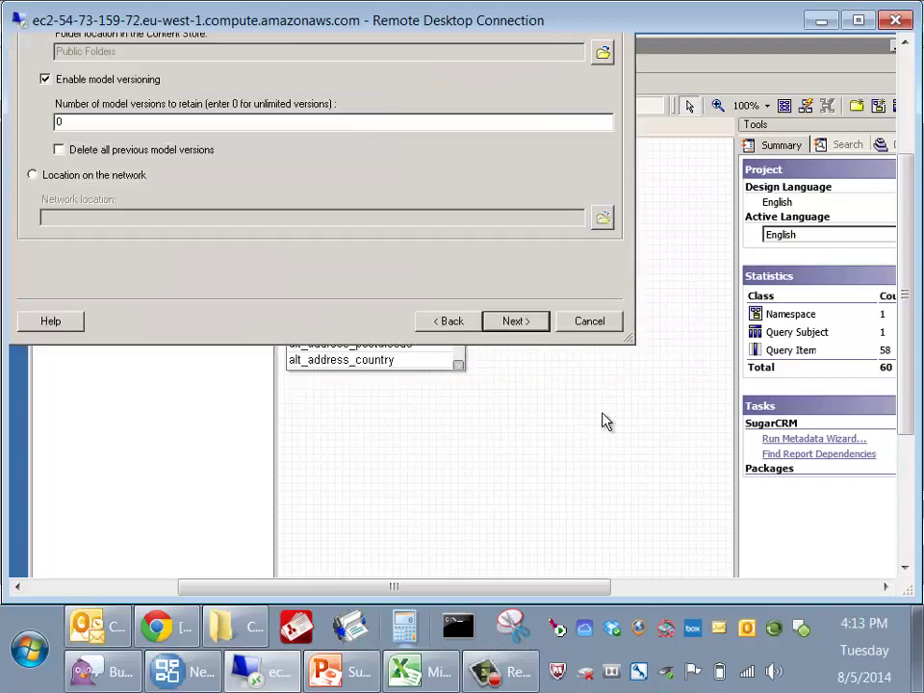
pyautogui.moveTo(901, 329); pyautogui.dragTo(910, 253)
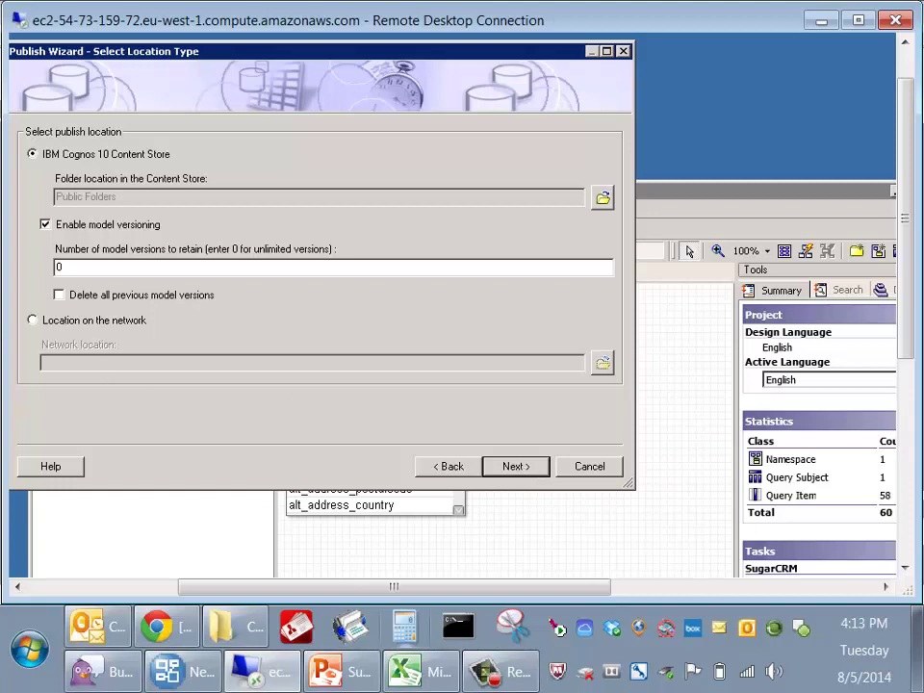
pyautogui.click(33, 322)
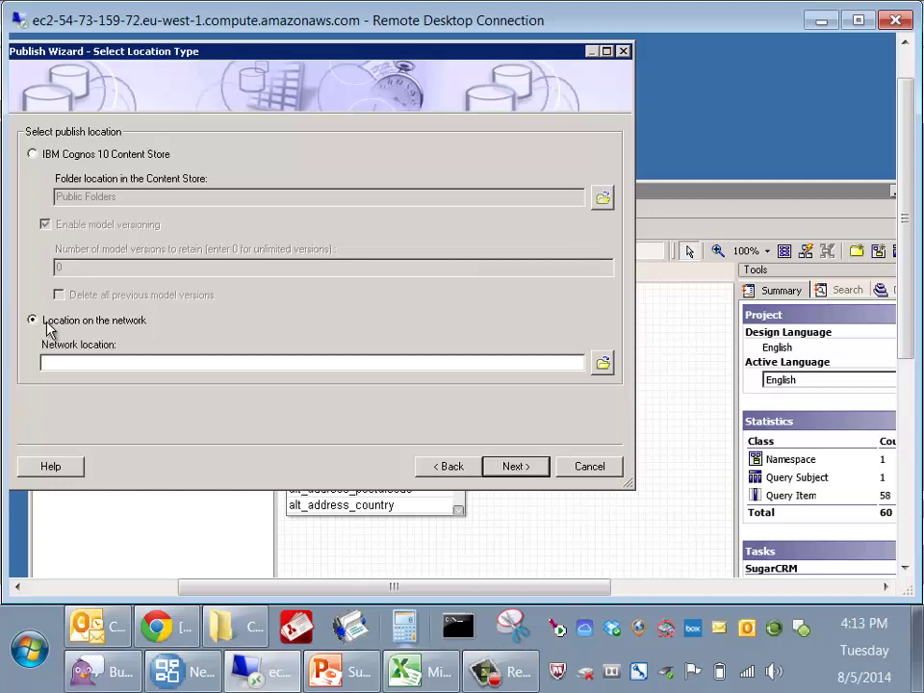
pyautogui.click(33, 155)
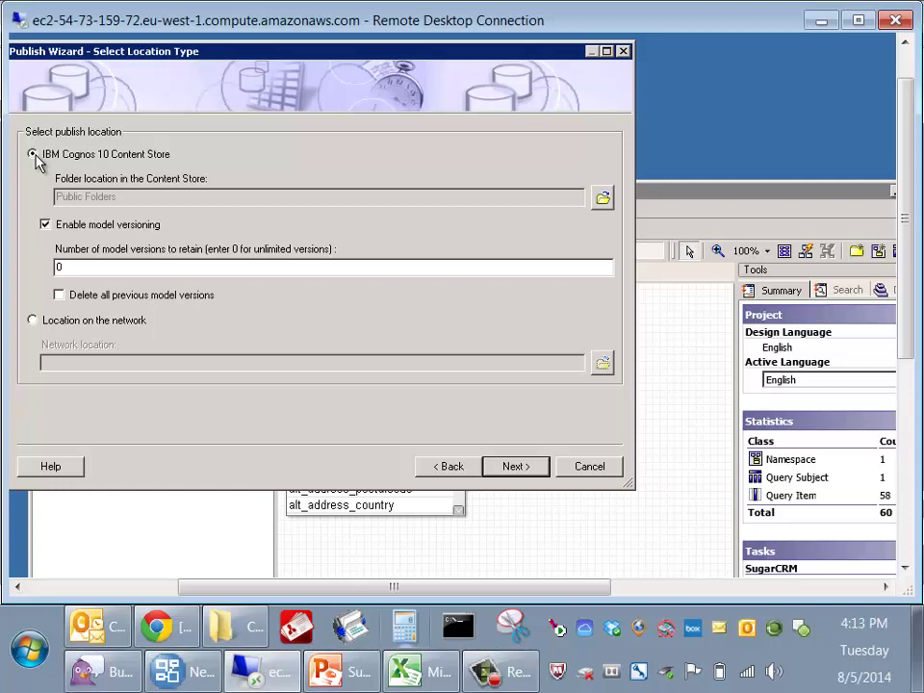
pyautogui.click(521, 464)
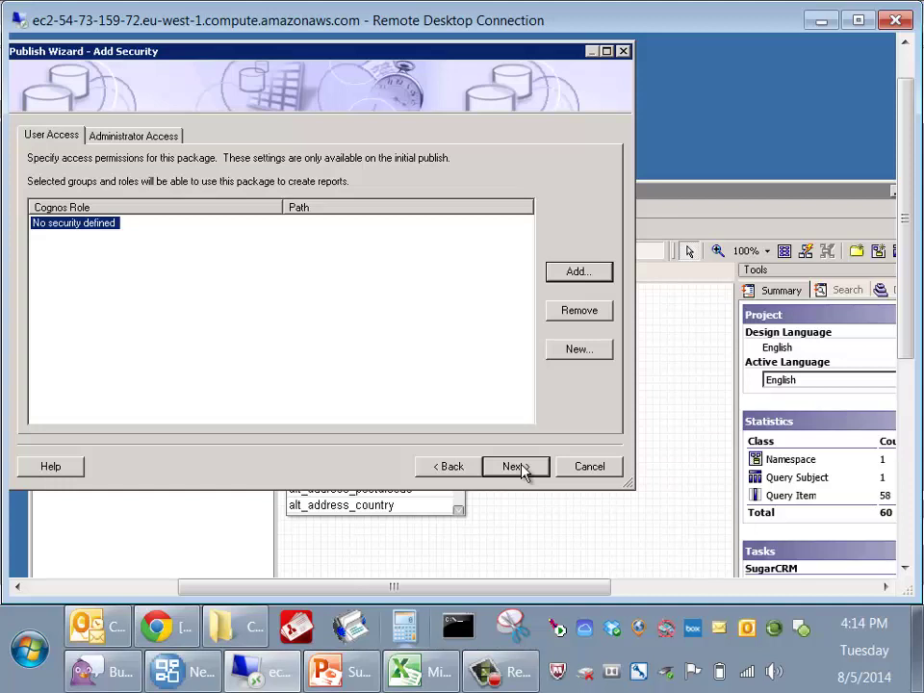
# - Check the package's administrator and user access without adding roles, and publish it with verification before publishing enabled
pyautogui.click(115, 135)
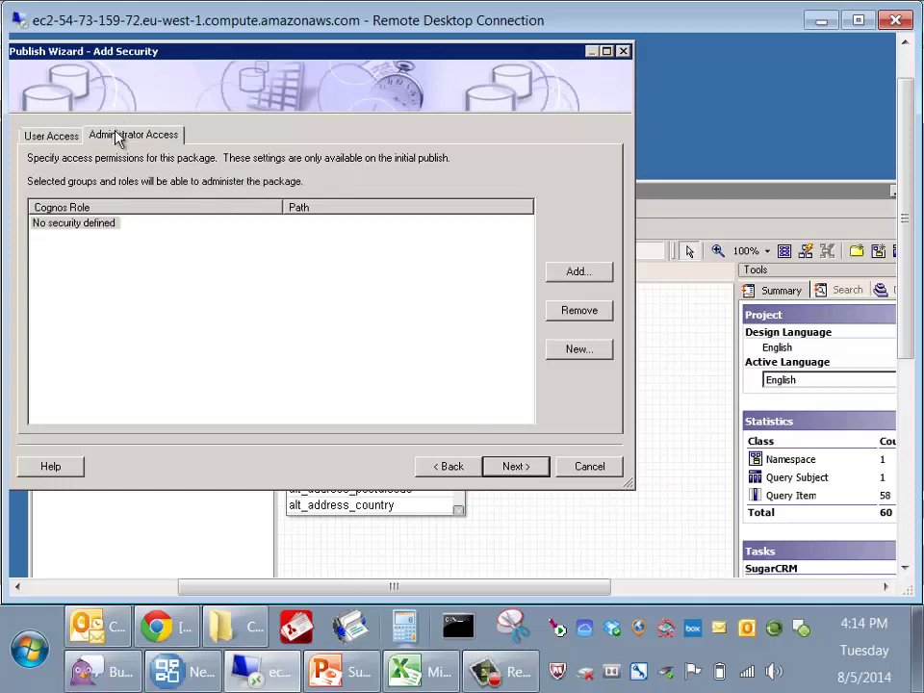
pyautogui.click(69, 136)
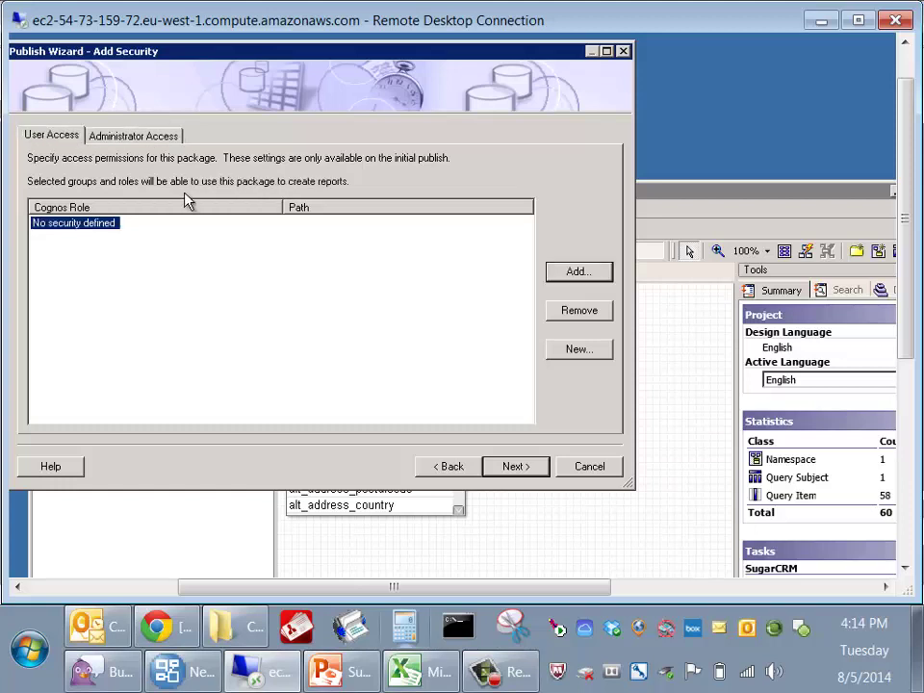
pyautogui.click(513, 466)
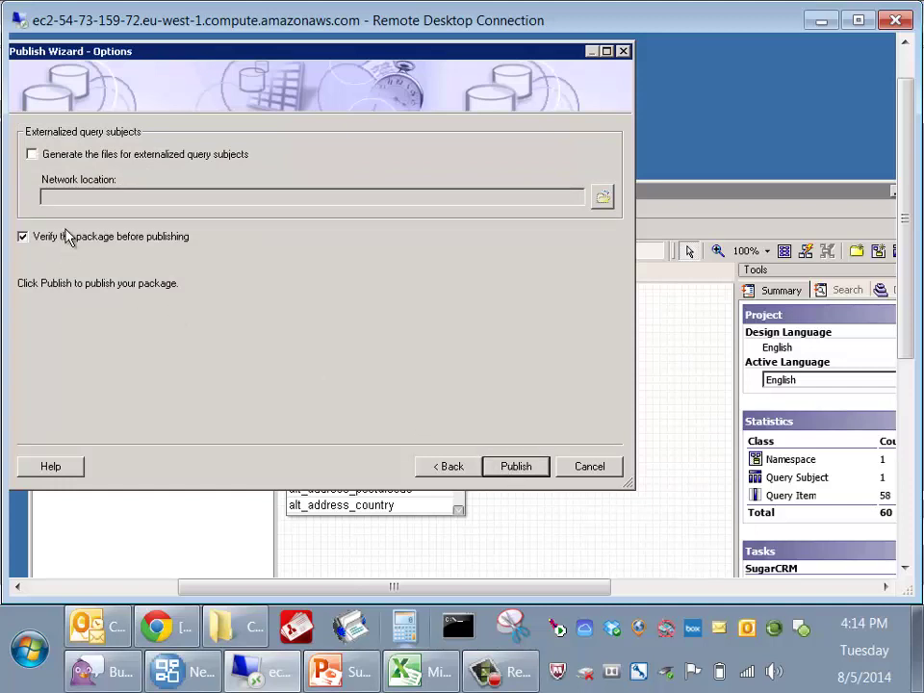
pyautogui.click(507, 468)
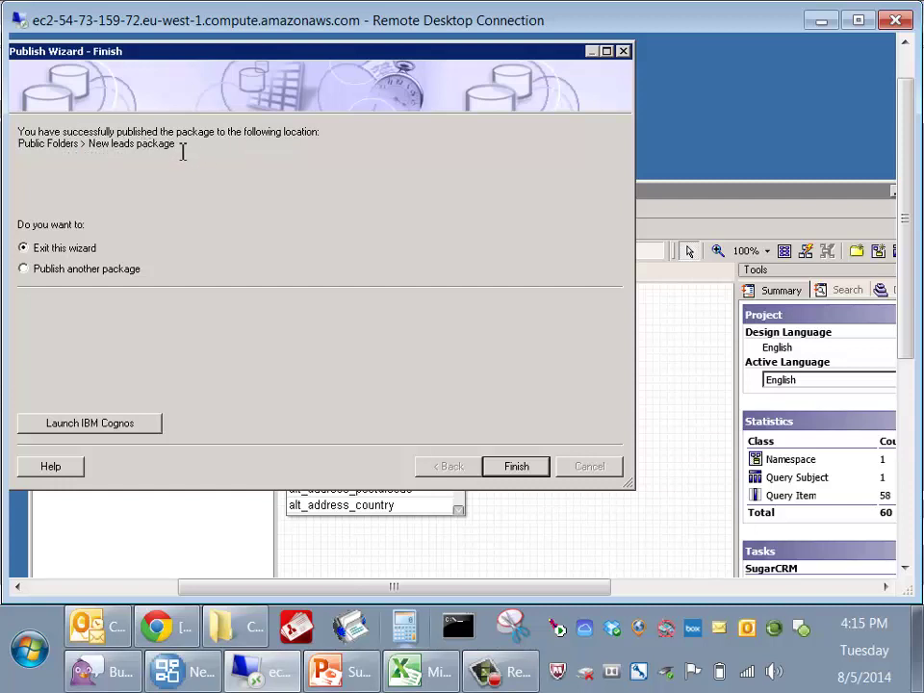
pyautogui.click(525, 470)
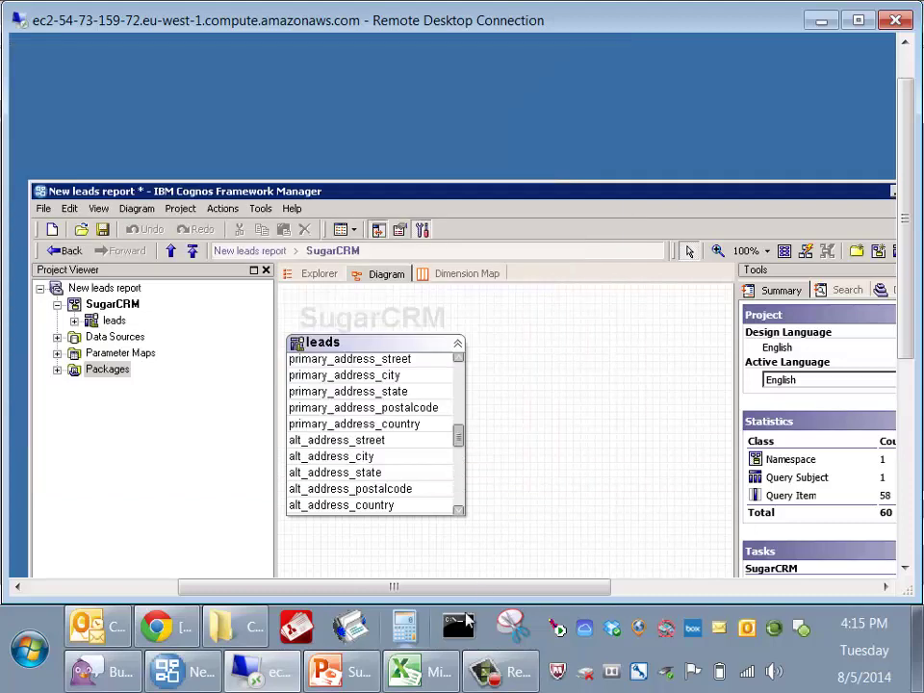
# - Consult the report creation overview slide in PowerPoint and switch to the SugarCRM home dashboard in Chrome
pyautogui.click(339, 671)
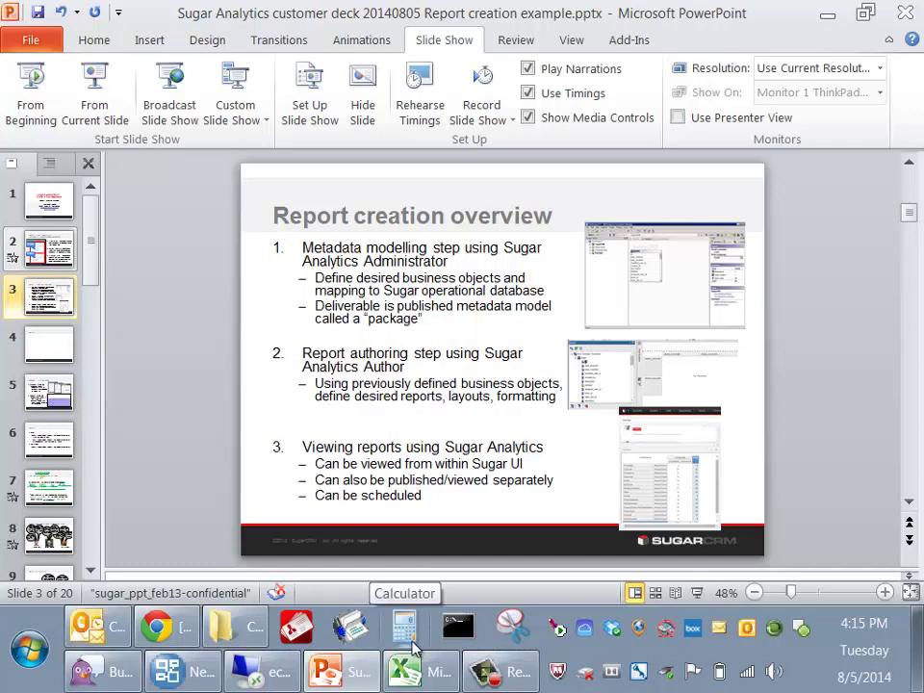
pyautogui.click(176, 631)
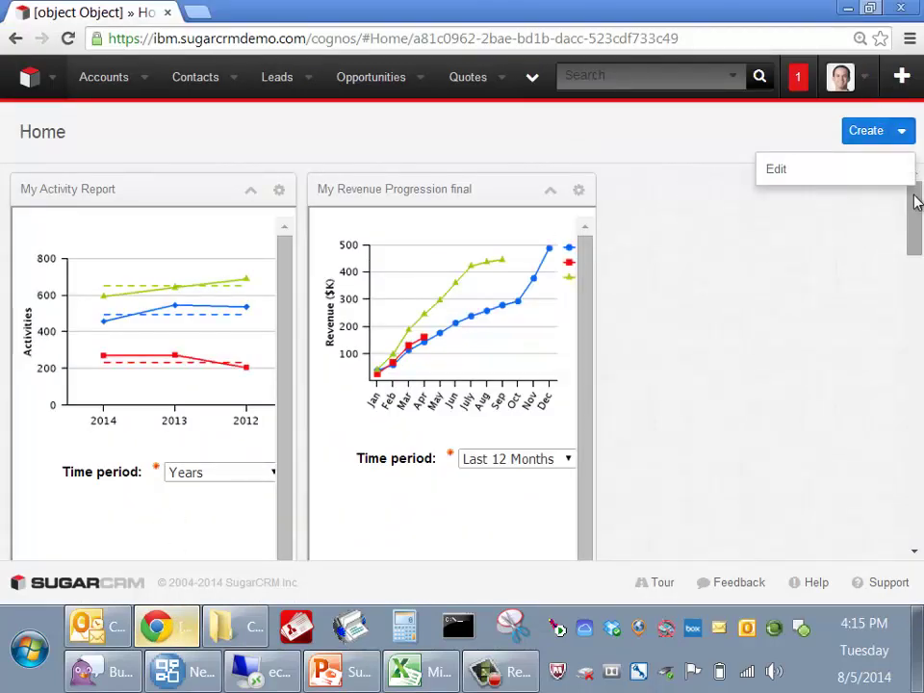
pyautogui.moveTo(917, 203)
pyautogui.mouseDown()
pyautogui.moveTo(918, 237)
pyautogui.moveTo(916, 200)
pyautogui.mouseUp()
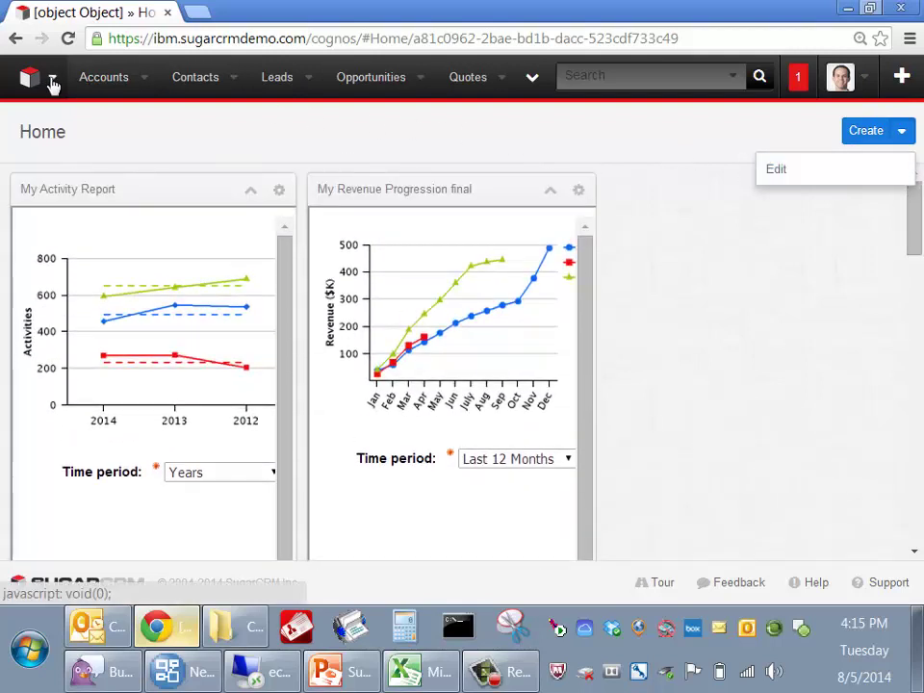
# - Browse the full list of SugarCRM modules and open the Reports module
pyautogui.click(532, 78)
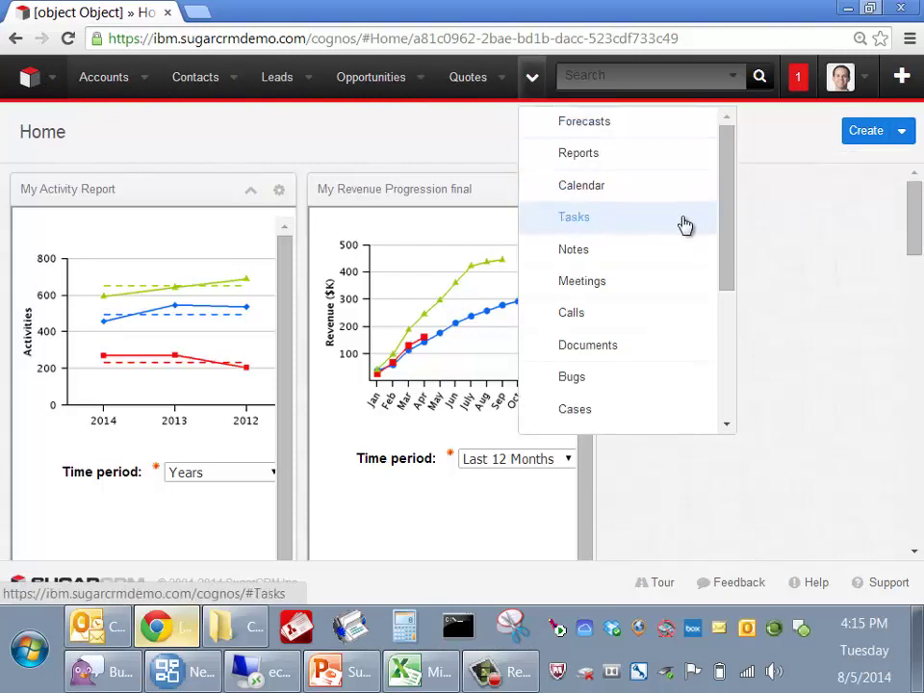
pyautogui.moveTo(725, 223); pyautogui.dragTo(718, 386)
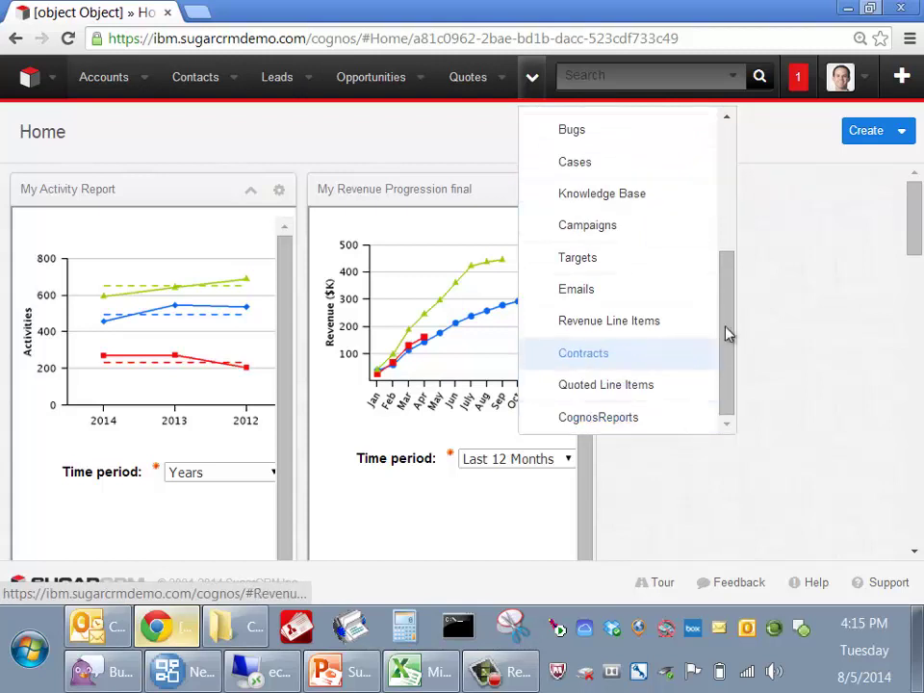
pyautogui.moveTo(726, 332); pyautogui.dragTo(756, 182)
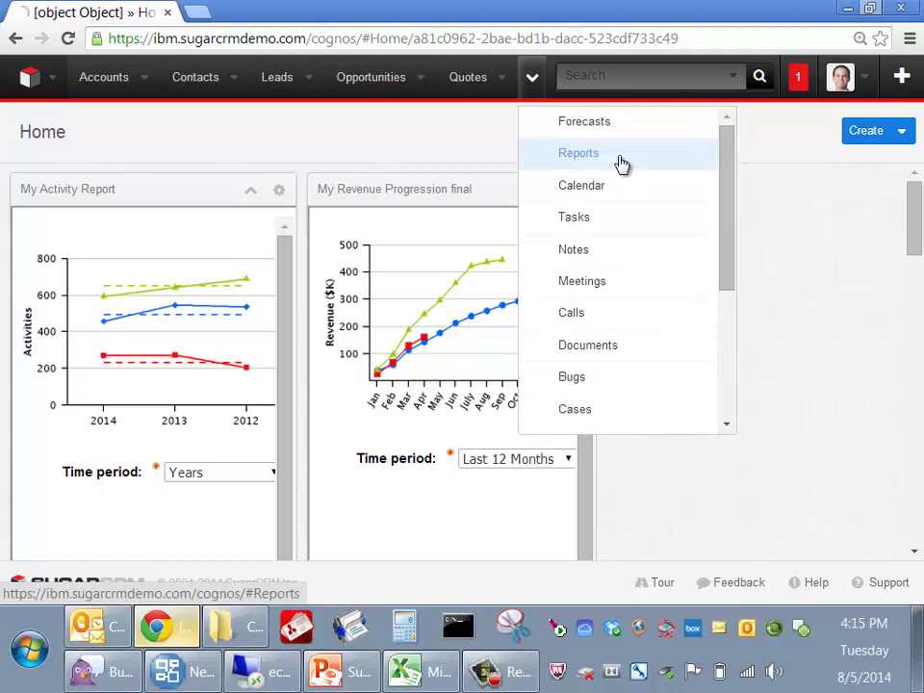
pyautogui.click(622, 159)
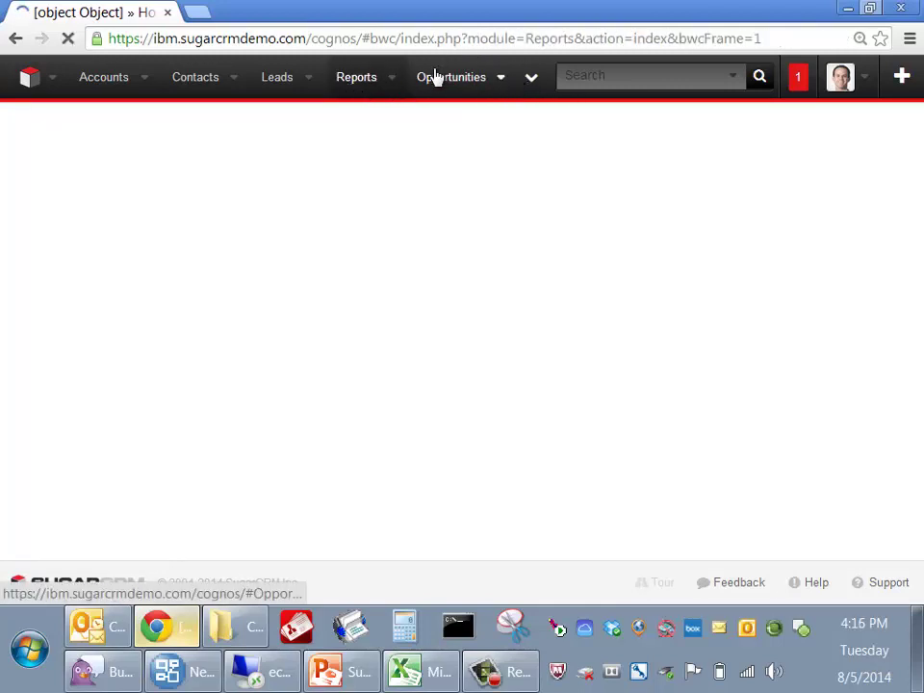
pyautogui.click(389, 85)
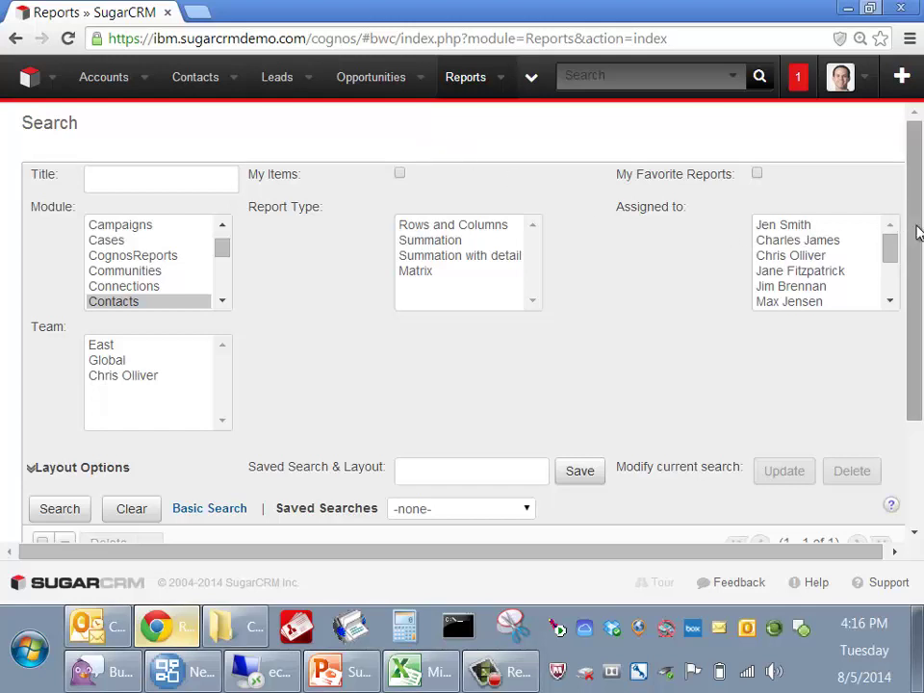
# - Open the Cognos workspace from the Reports module and launch IBM Cognos Connection from it
pyautogui.click(502, 85)
pyautogui.click(528, 164)
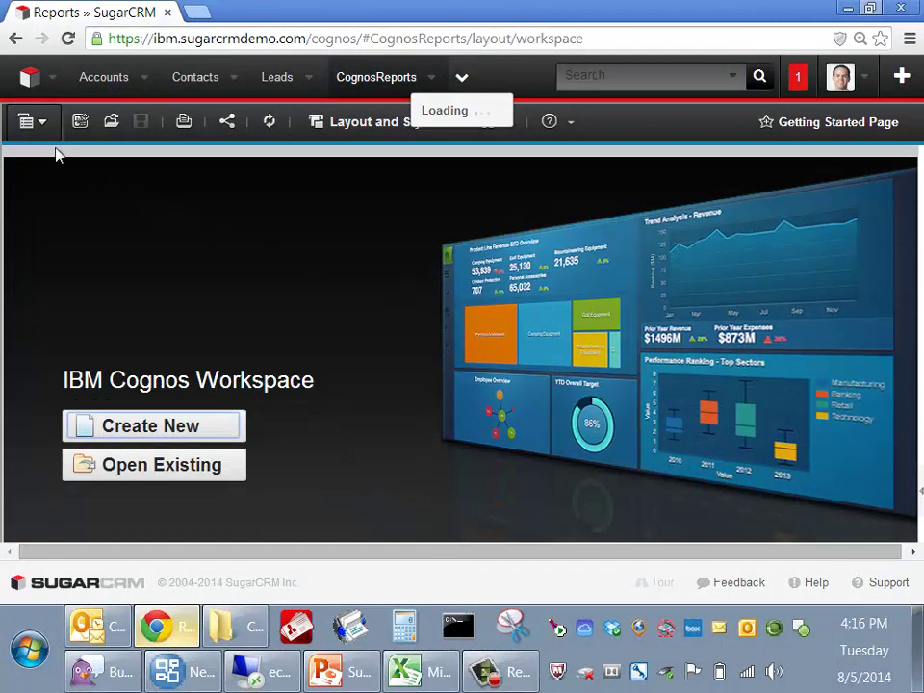
pyautogui.click(44, 127)
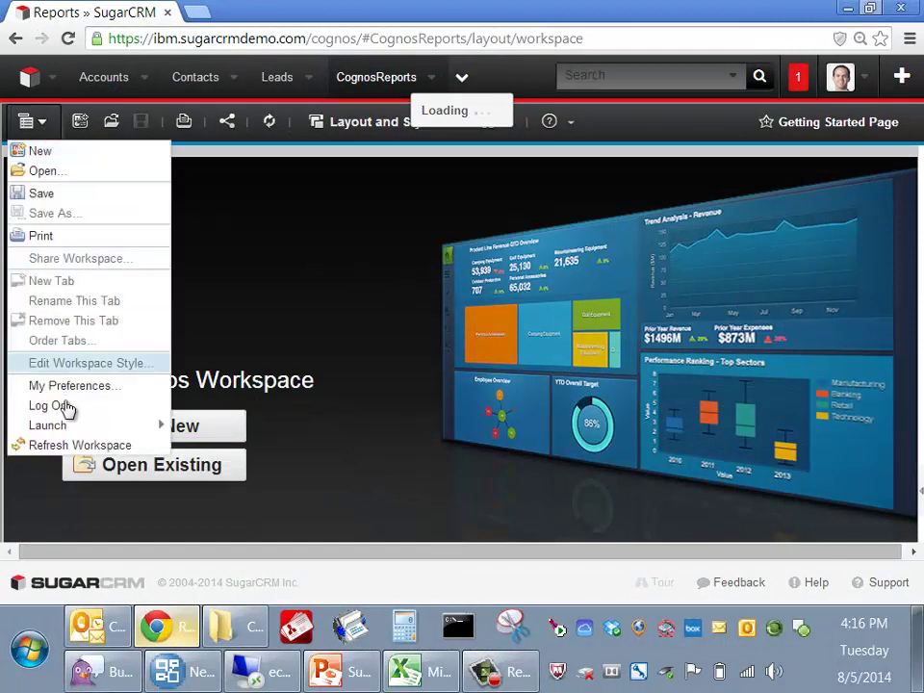
pyautogui.moveTo(100, 428)
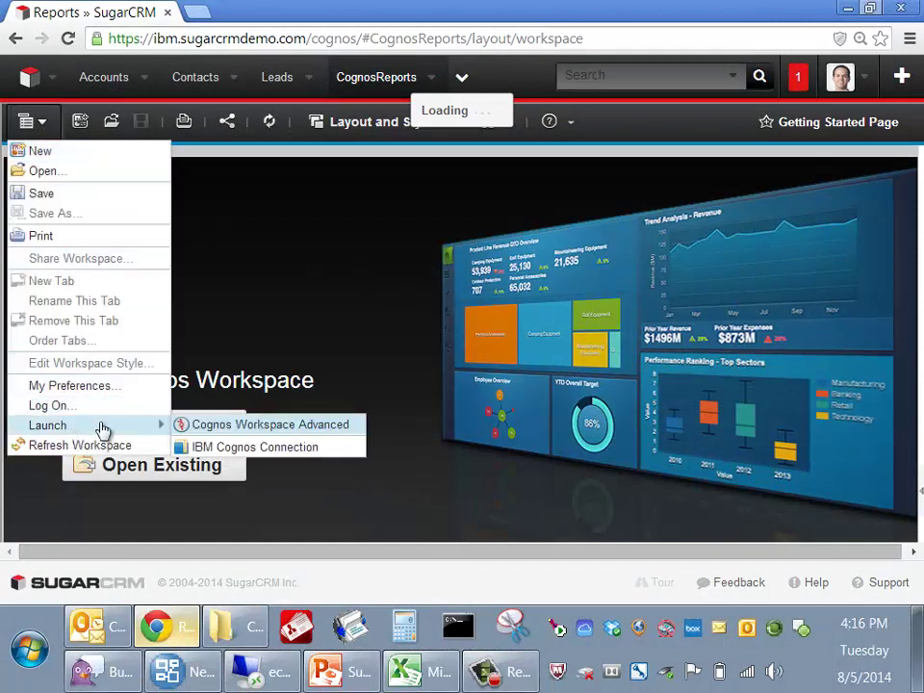
pyautogui.click(254, 448)
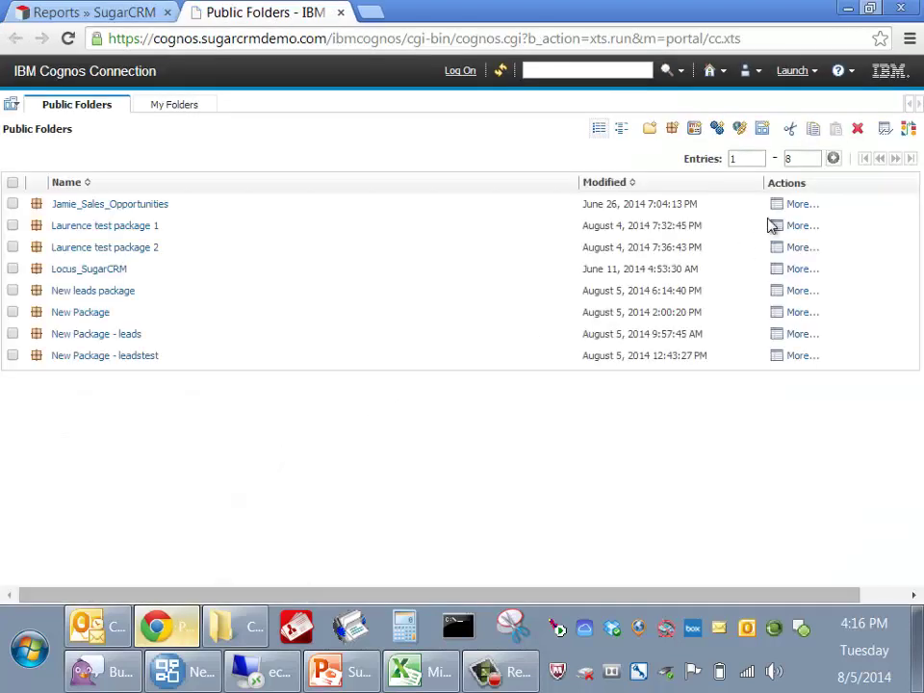
# - Launch Report Studio from Cognos Connection, using the package New Package - leads
pyautogui.click(816, 75)
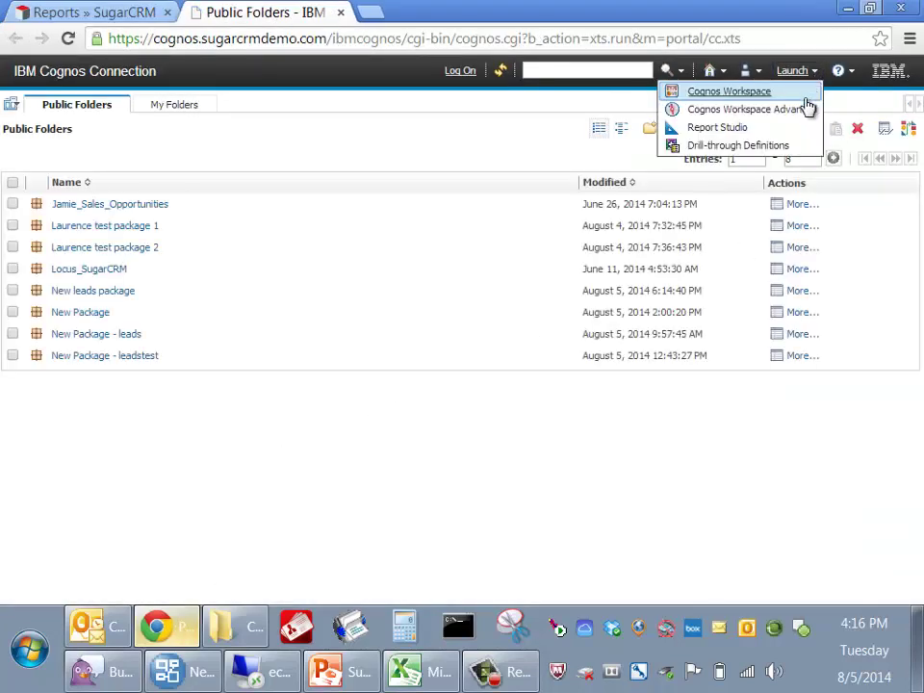
pyautogui.click(793, 128)
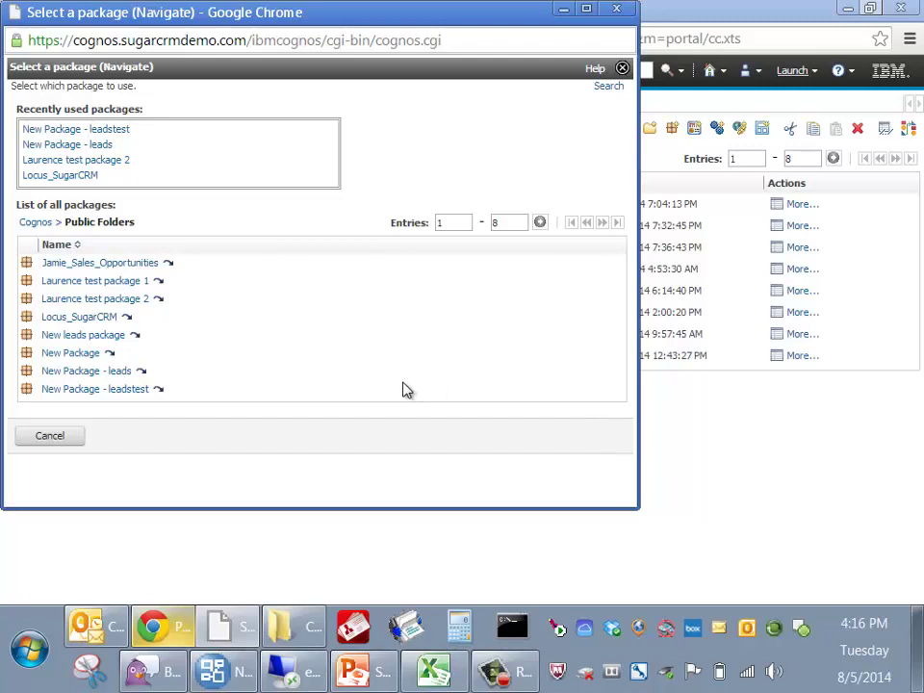
pyautogui.click(111, 373)
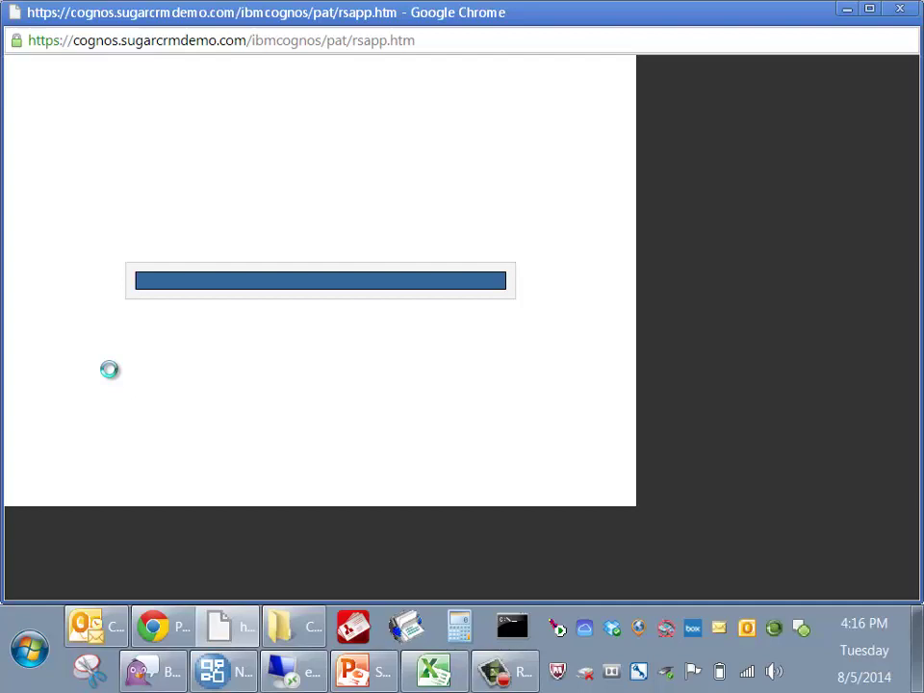
# - Consult the PowerPoint report creation overview and the Leads by date created workbook in Excel, and return to Report Studio
pyautogui.click(364, 664)
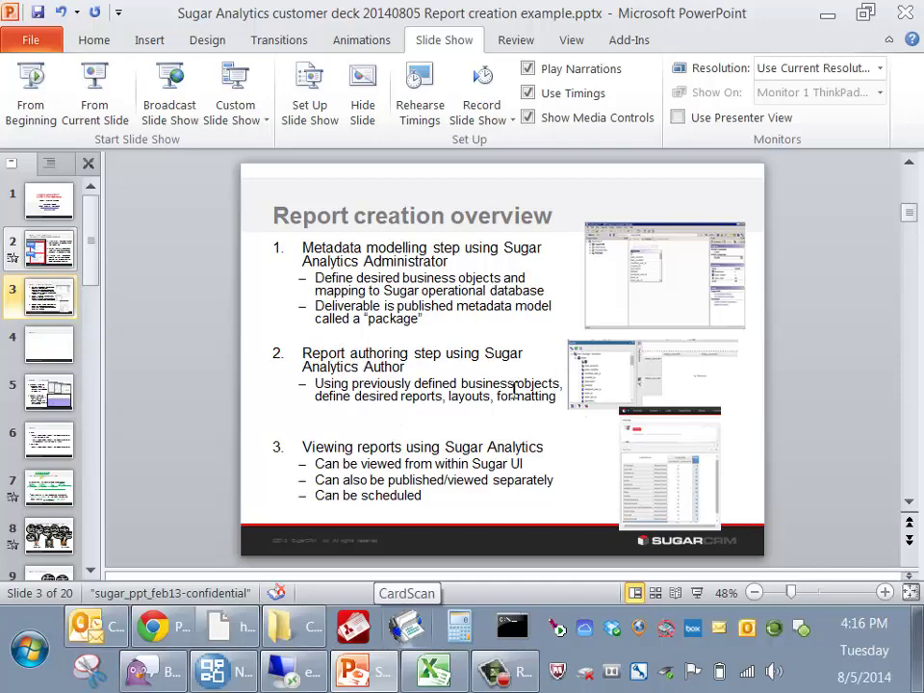
pyautogui.hotkey('alt', 'Tab')
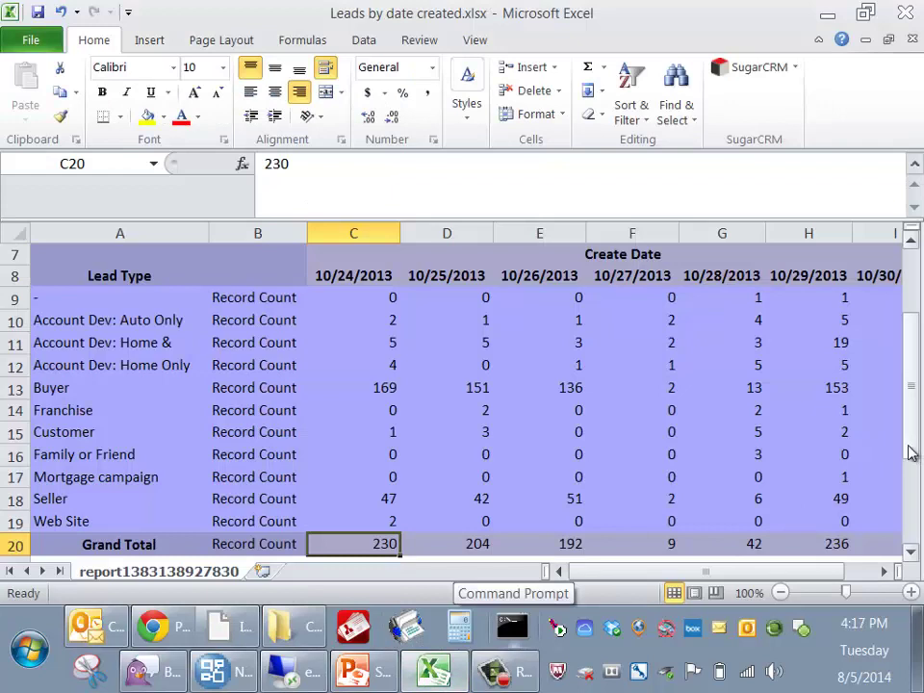
pyautogui.click(246, 640)
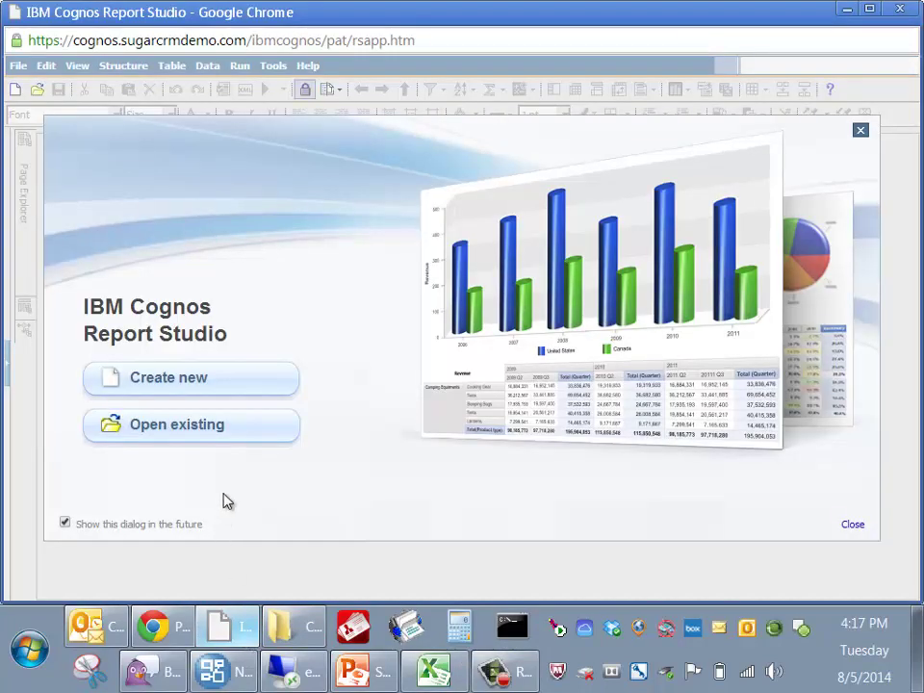
# - Create a new Crosstab report on New Package - leads, checking the sample layout in the Excel workbook before choosing the type
pyautogui.click(224, 390)
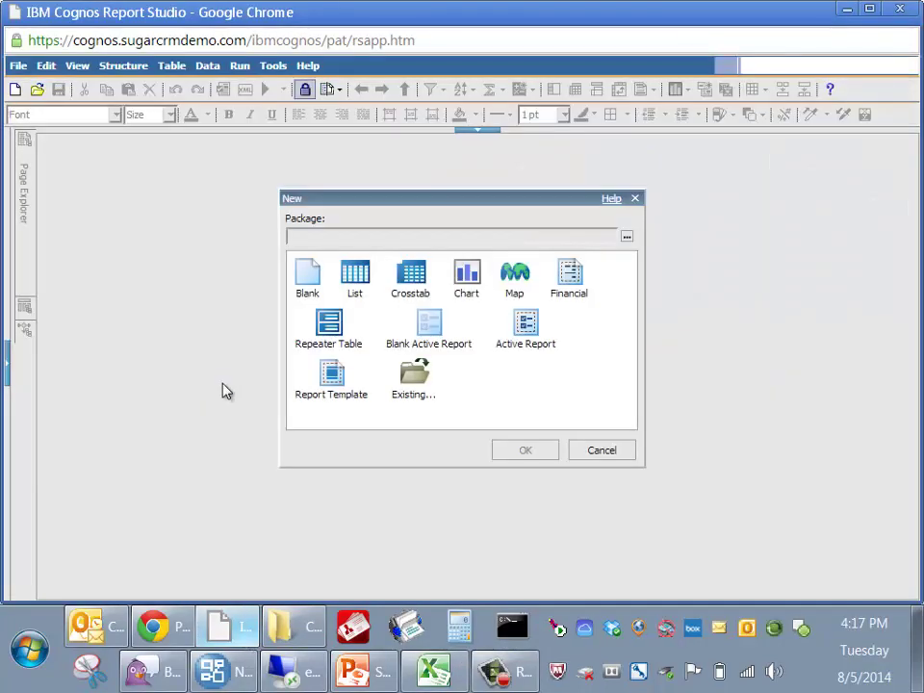
pyautogui.click(415, 682)
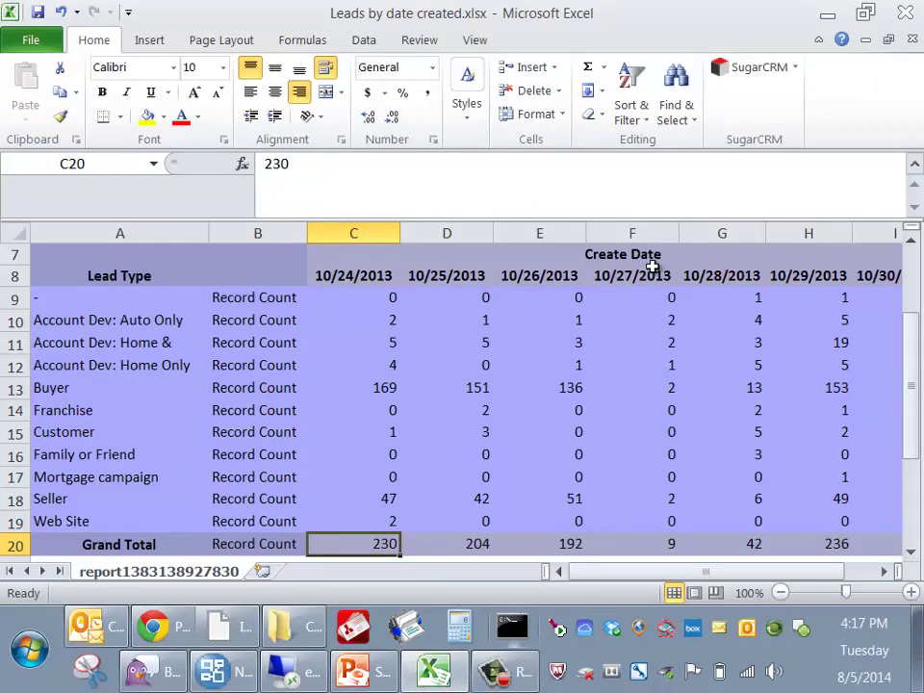
pyautogui.click(235, 627)
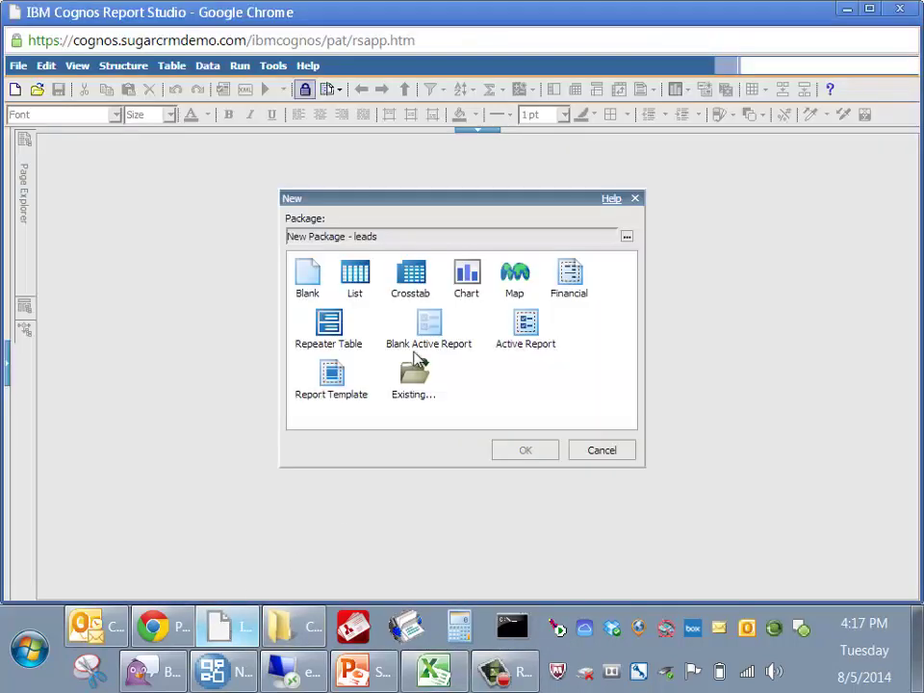
pyautogui.click(420, 289)
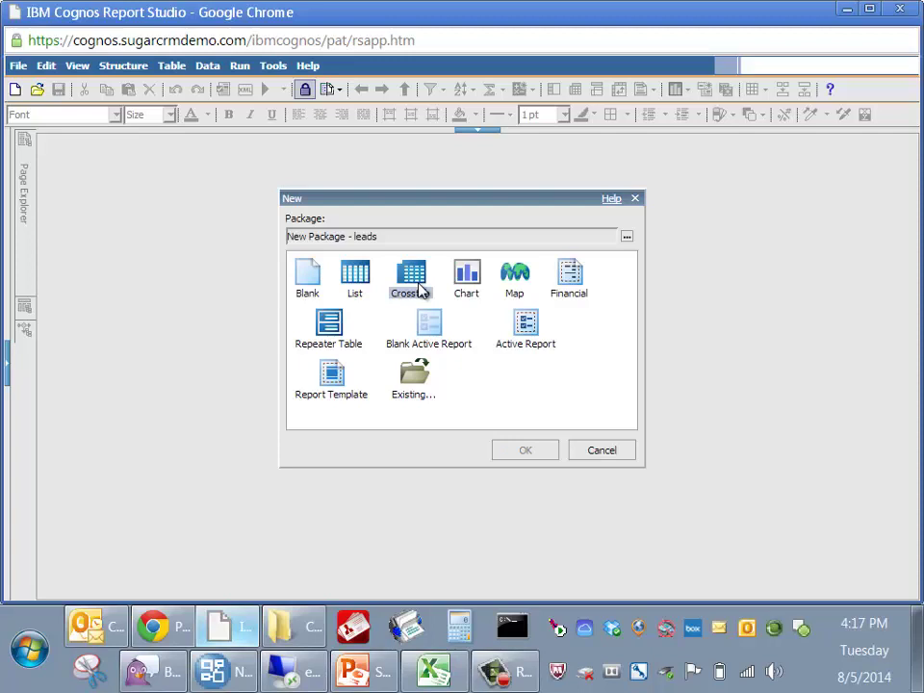
pyautogui.click(421, 289)
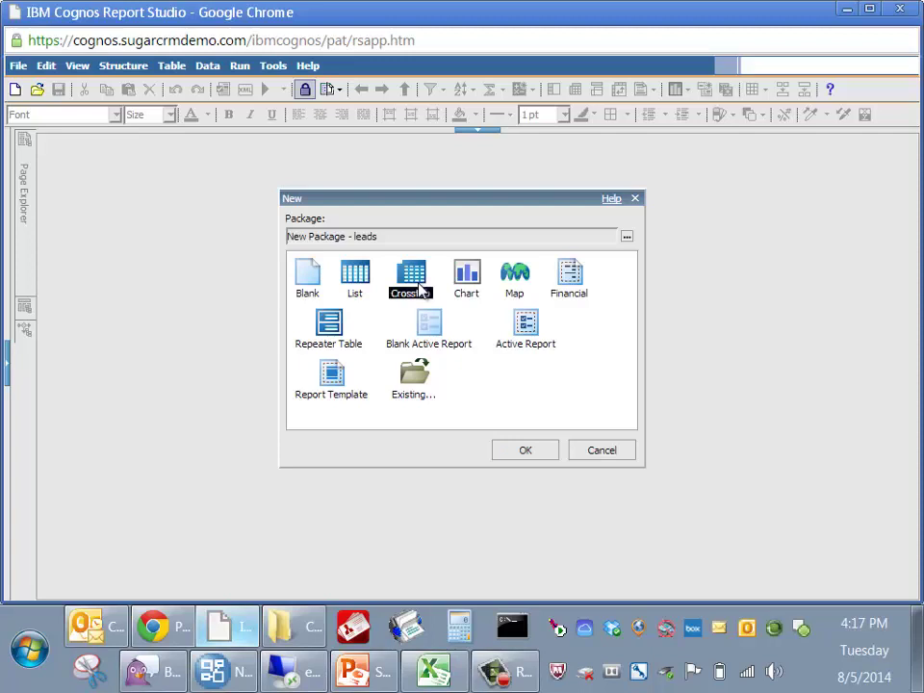
pyautogui.click(520, 452)
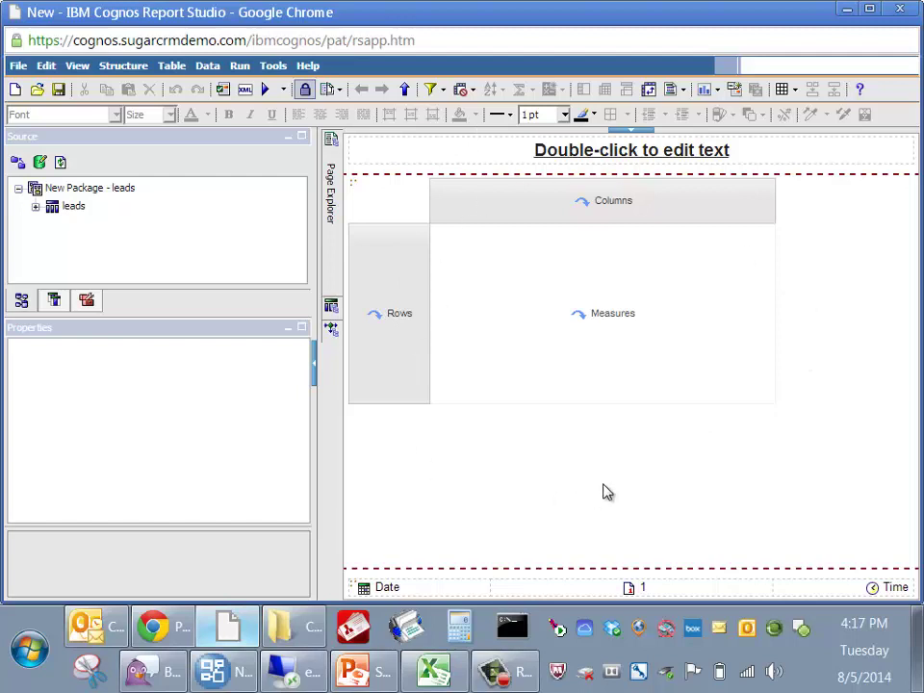
# - Expand the leads query subject in the package source tree and enlarge the tree area to browse its fields
pyautogui.click(35, 206)
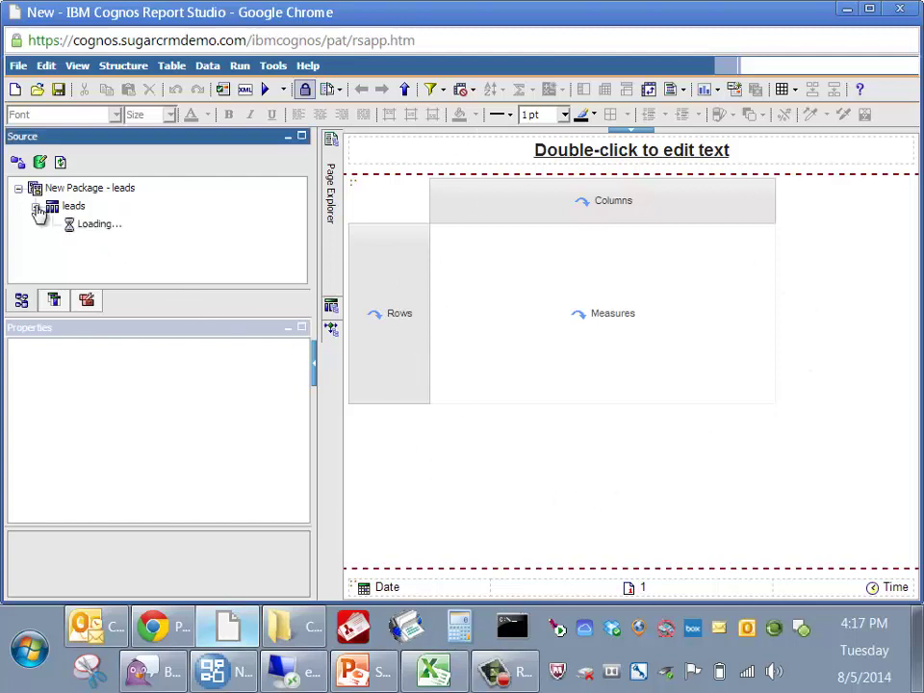
pyautogui.moveTo(150, 321); pyautogui.dragTo(157, 442)
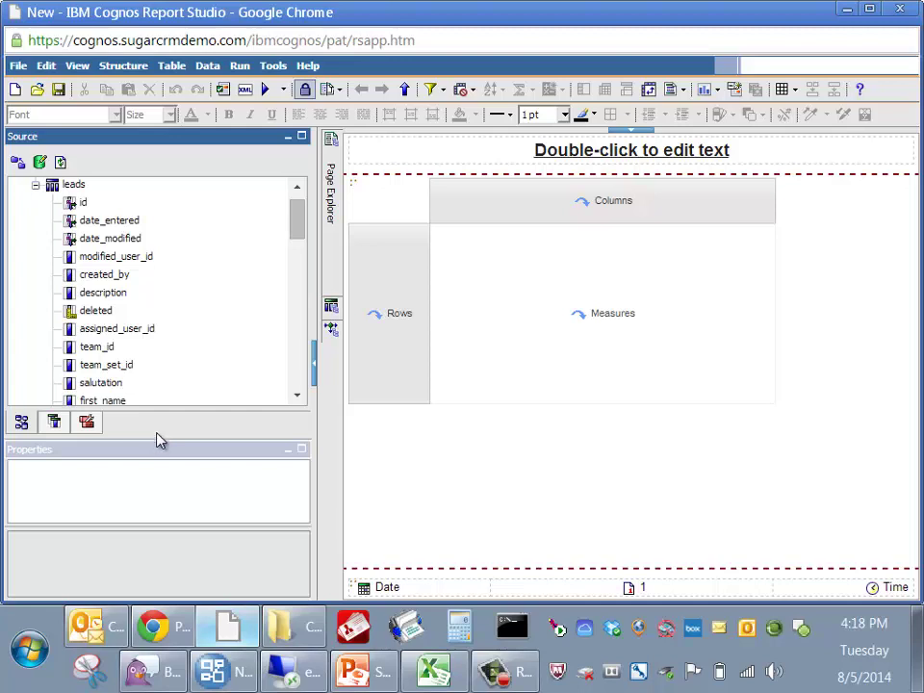
pyautogui.scroll(1, 299, 219)
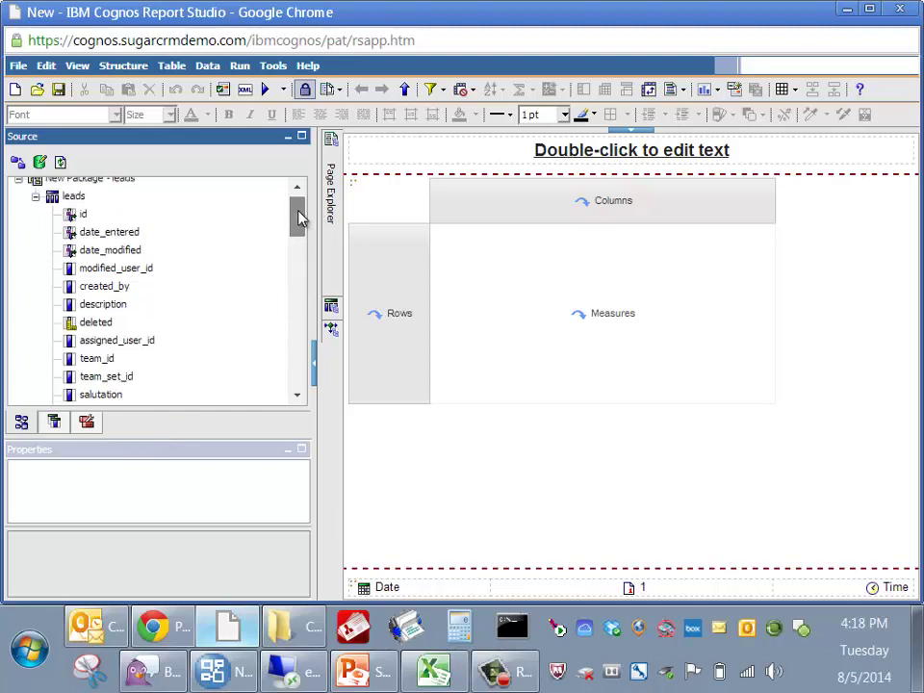
pyautogui.moveTo(300, 219); pyautogui.dragTo(303, 182)
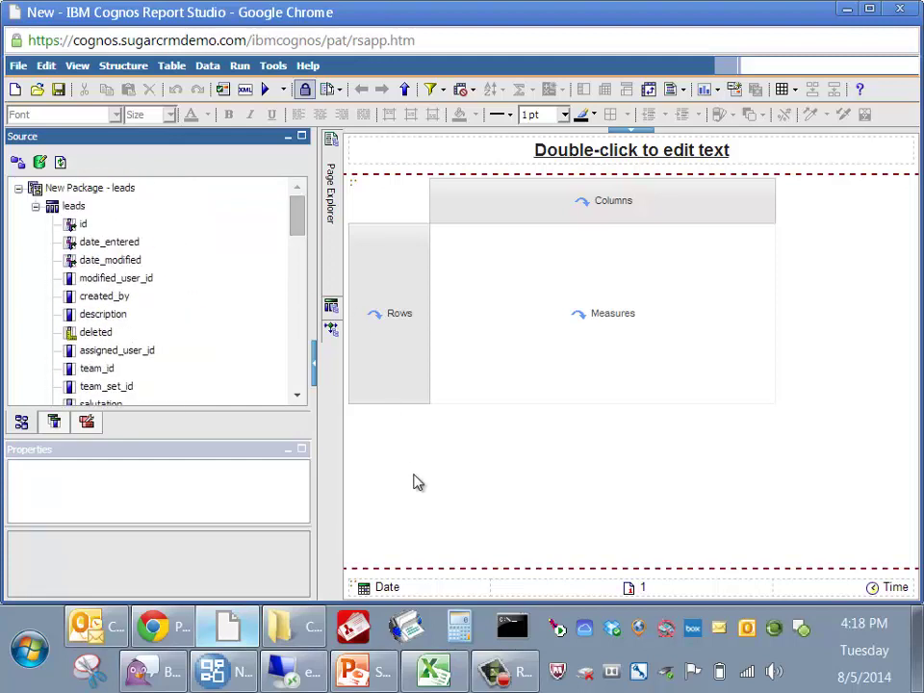
# - Check the sample layout in the Excel workbook and add date_entered as the crosstab's columns in Report Studio
pyautogui.click(436, 674)
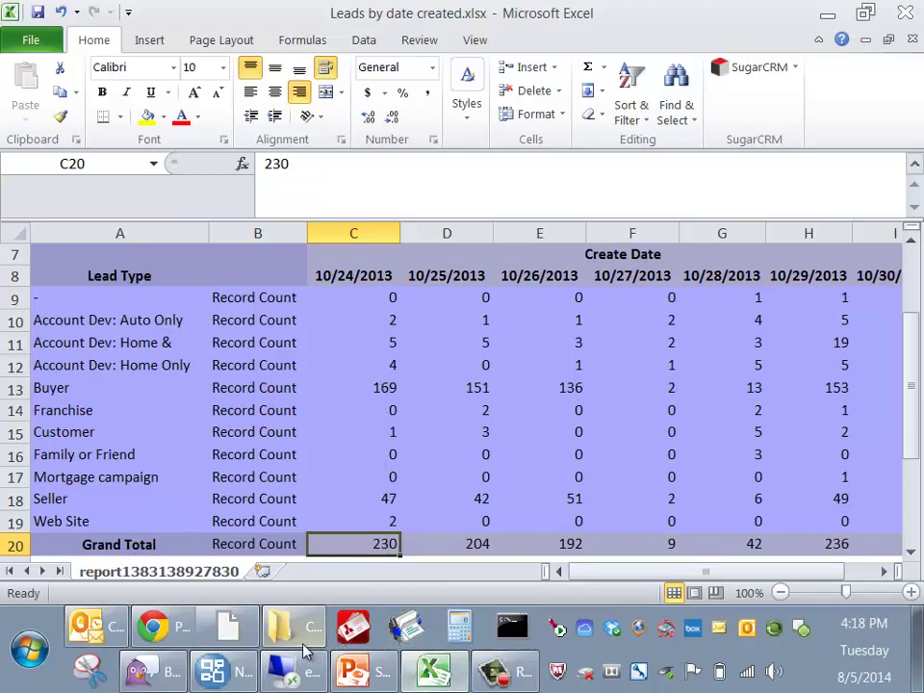
pyautogui.click(231, 631)
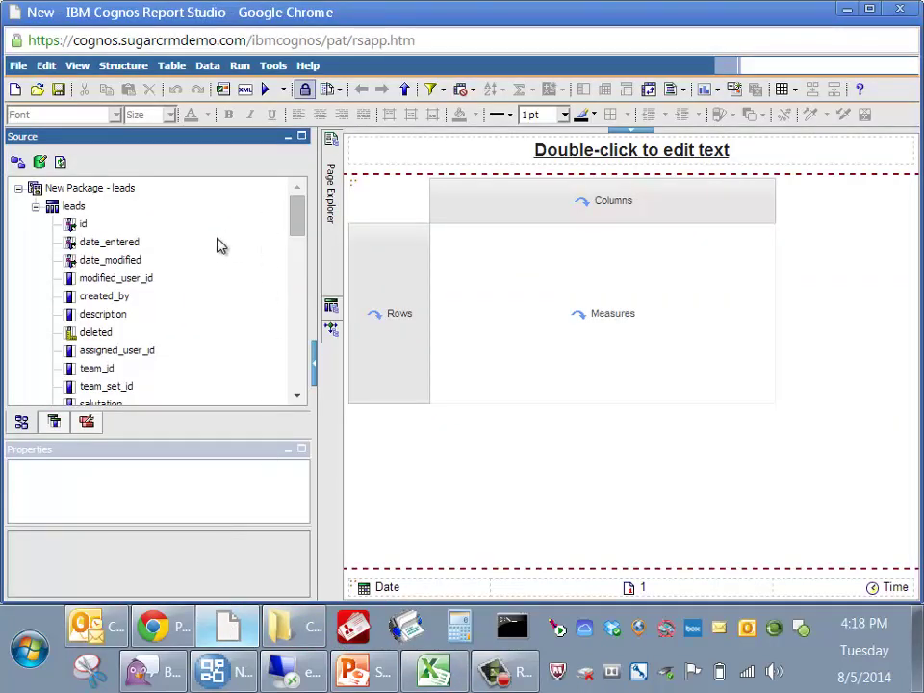
pyautogui.click(110, 243)
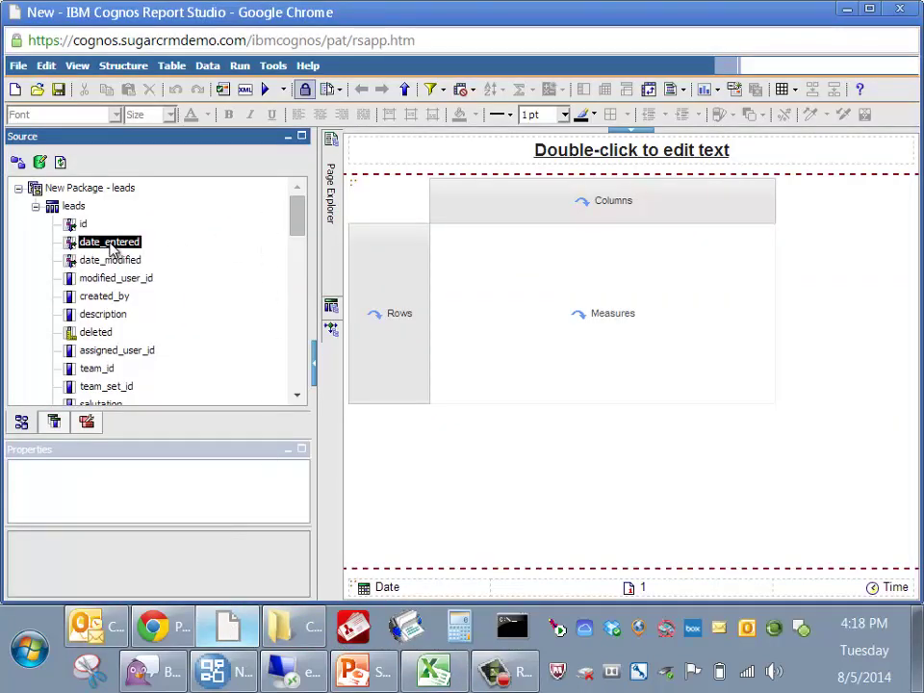
pyautogui.moveTo(110, 246); pyautogui.dragTo(634, 210)
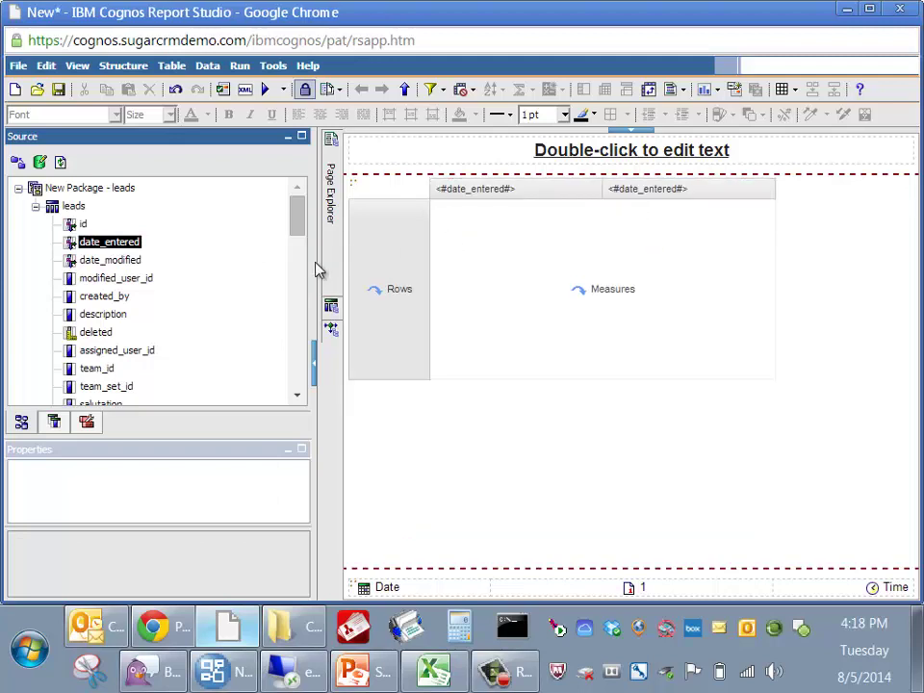
# - Find the lead_source field in the leads query subject and add it as the crosstab's rows
pyautogui.moveTo(300, 233); pyautogui.dragTo(283, 348)
pyautogui.click(123, 293)
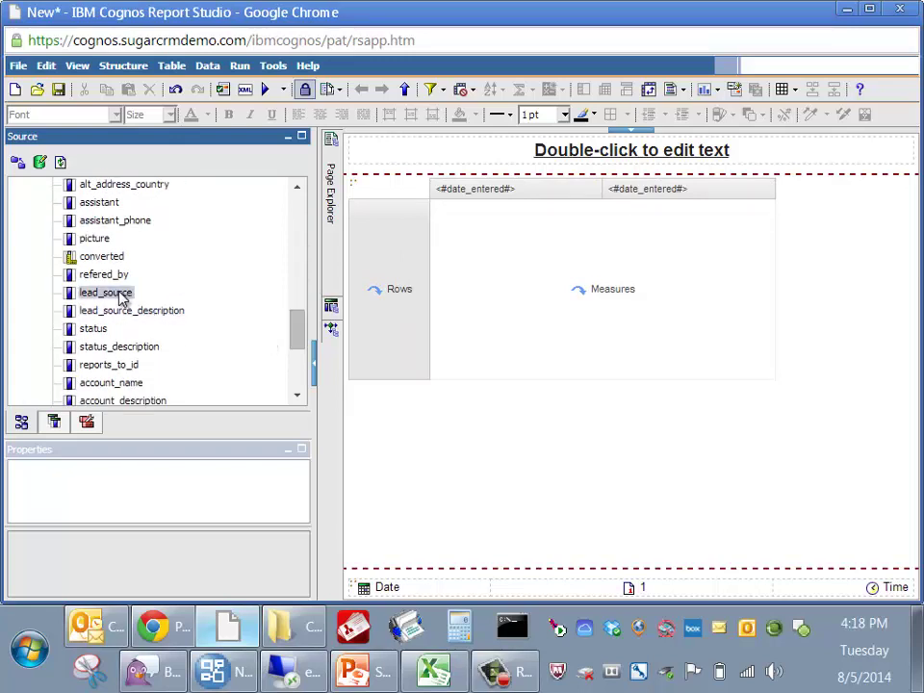
pyautogui.moveTo(189, 292); pyautogui.dragTo(400, 278)
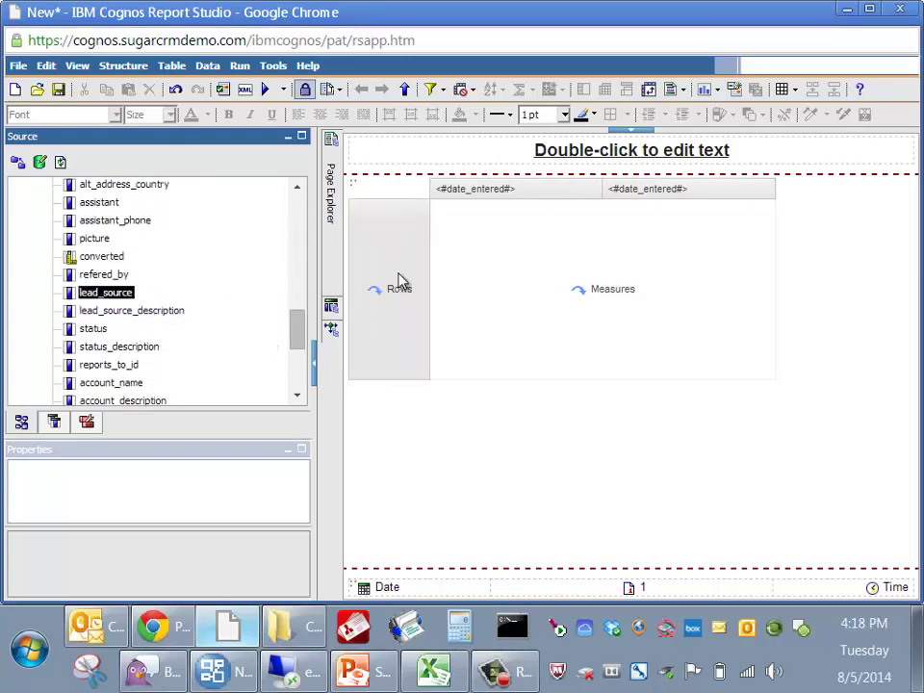
# - Add the id field from the leads query subject as the crosstab's measure
pyautogui.moveTo(301, 331); pyautogui.dragTo(304, 195)
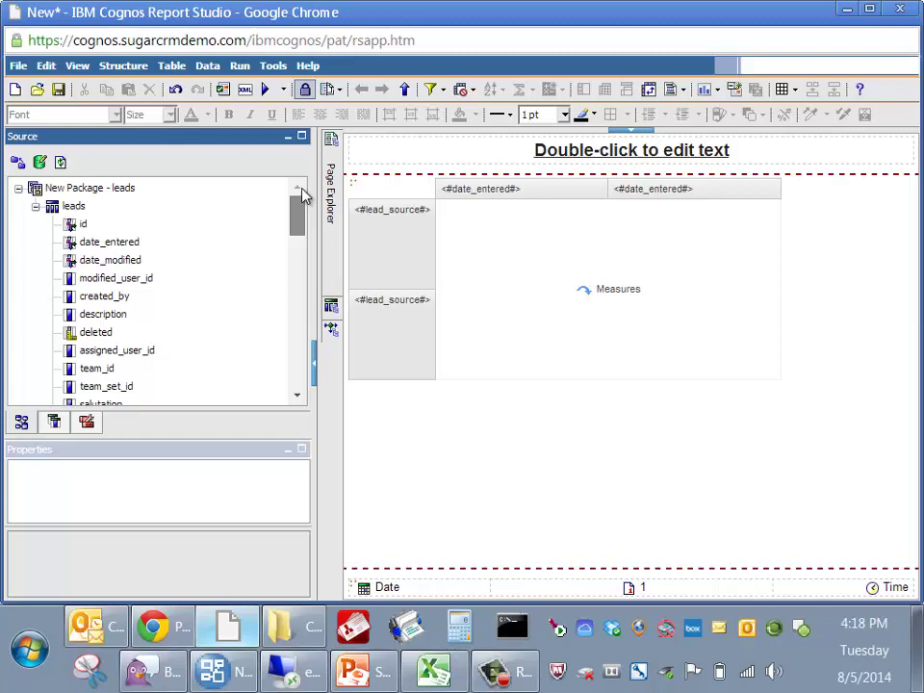
pyautogui.click(79, 225)
pyautogui.moveTo(69, 228); pyautogui.dragTo(382, 190)
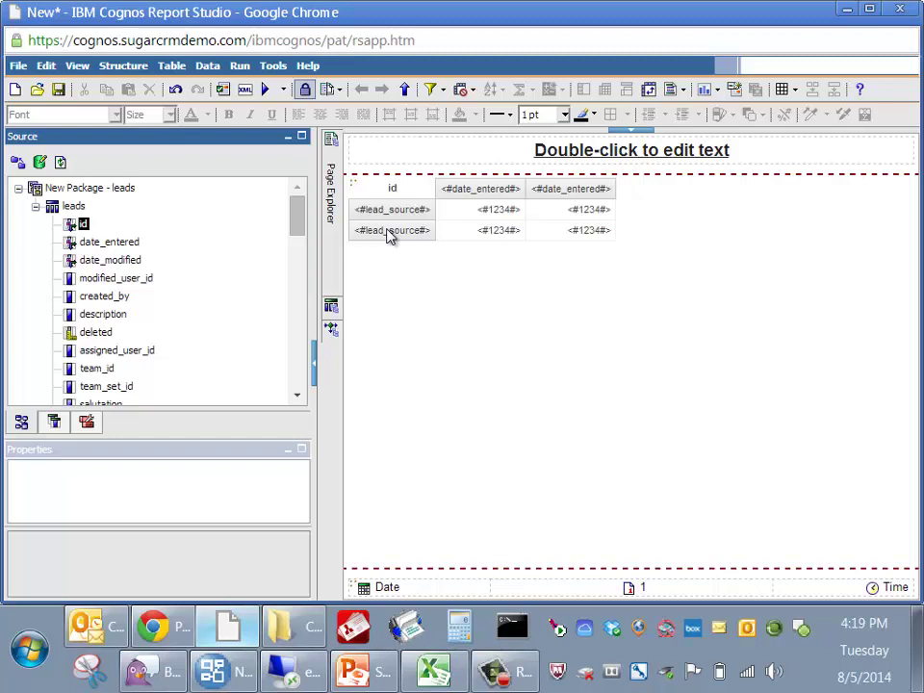
# - Set the aggregate function of the crosstab's id measure to Count
pyautogui.click(466, 217)
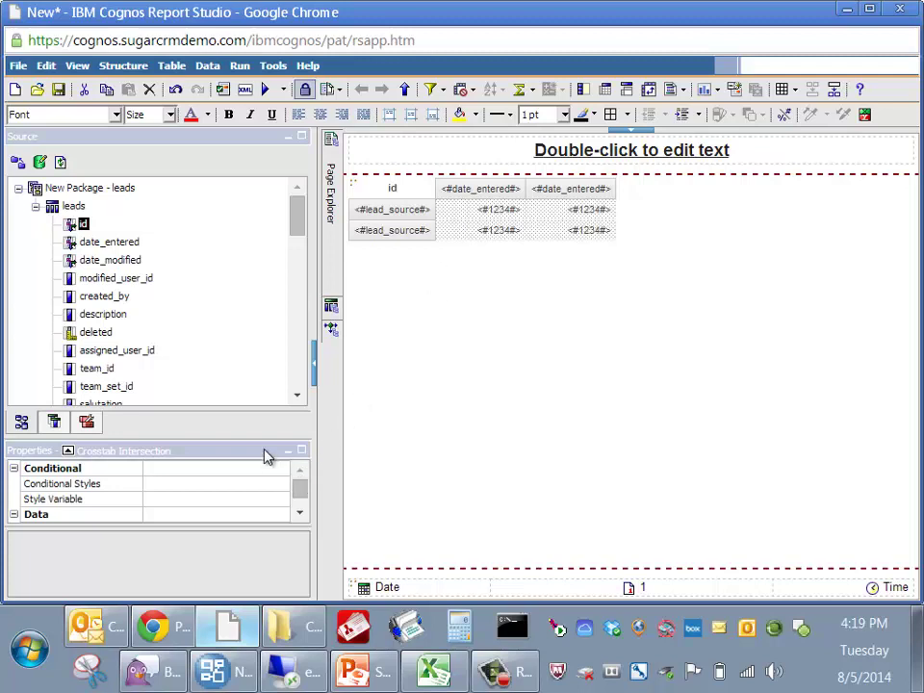
pyautogui.moveTo(260, 439); pyautogui.dragTo(264, 335)
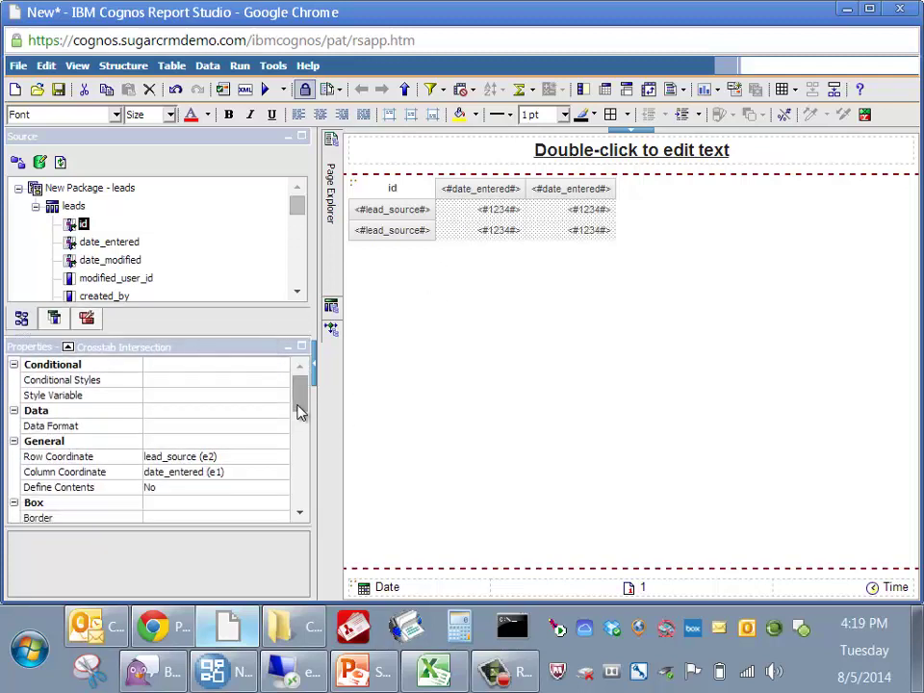
pyautogui.moveTo(297, 406); pyautogui.dragTo(293, 501)
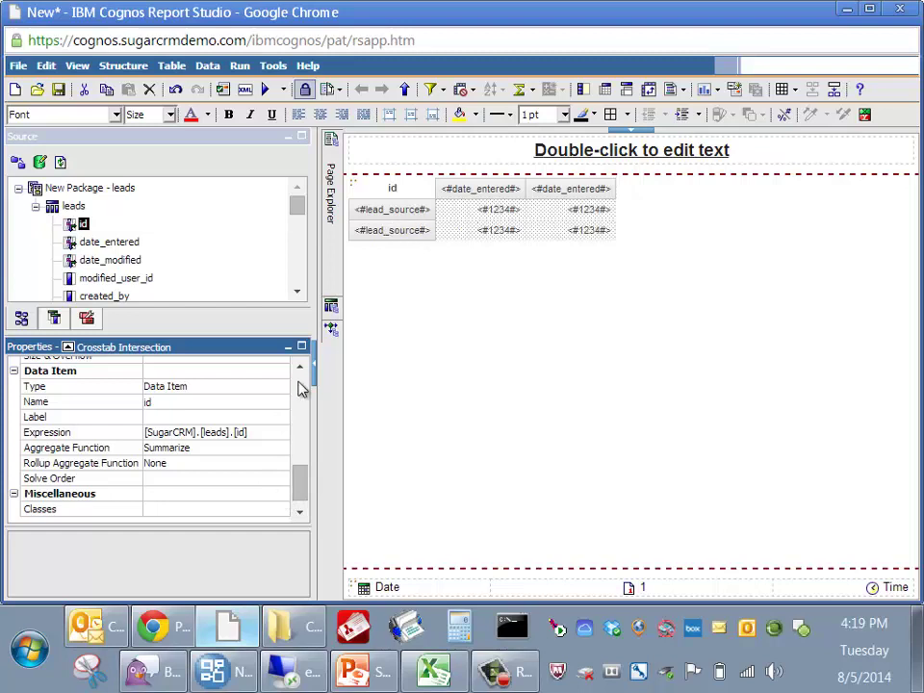
pyautogui.click(209, 451)
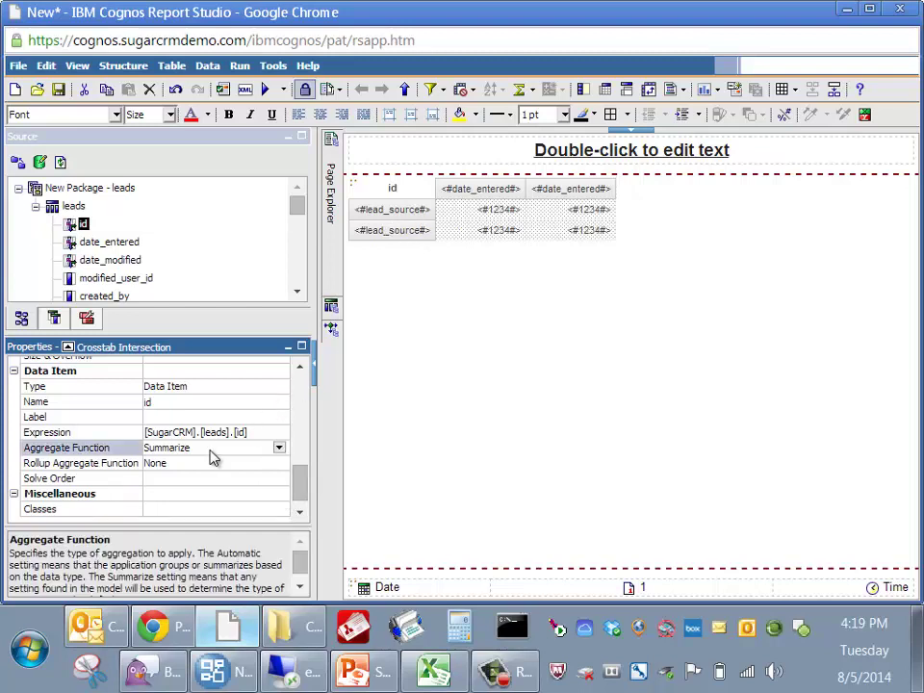
pyautogui.click(278, 449)
pyautogui.moveTo(277, 522); pyautogui.dragTo(284, 482)
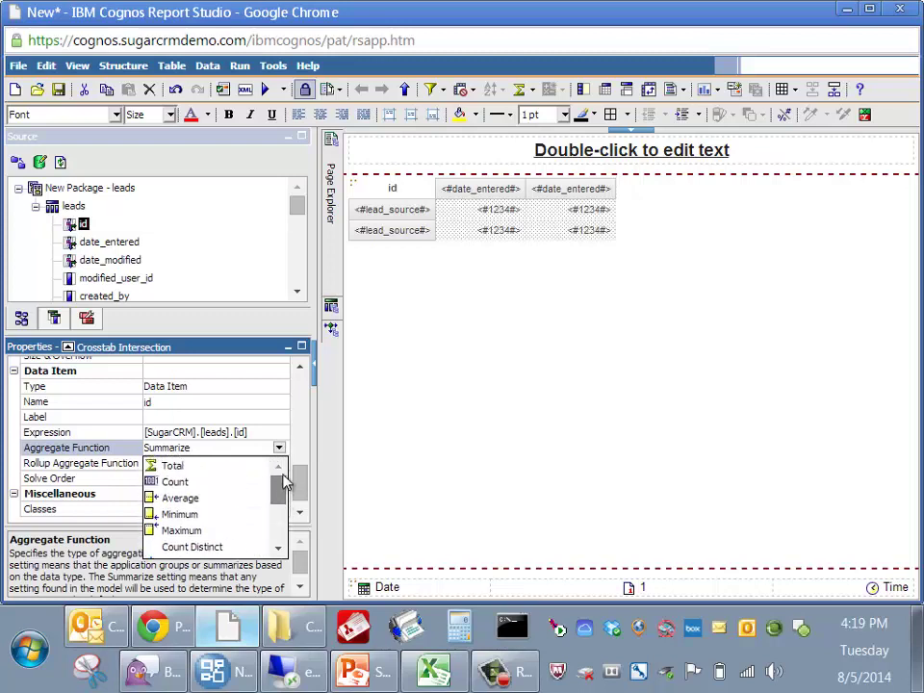
pyautogui.click(220, 483)
# - Set the rollup aggregate function of the id measure to Total
pyautogui.click(216, 469)
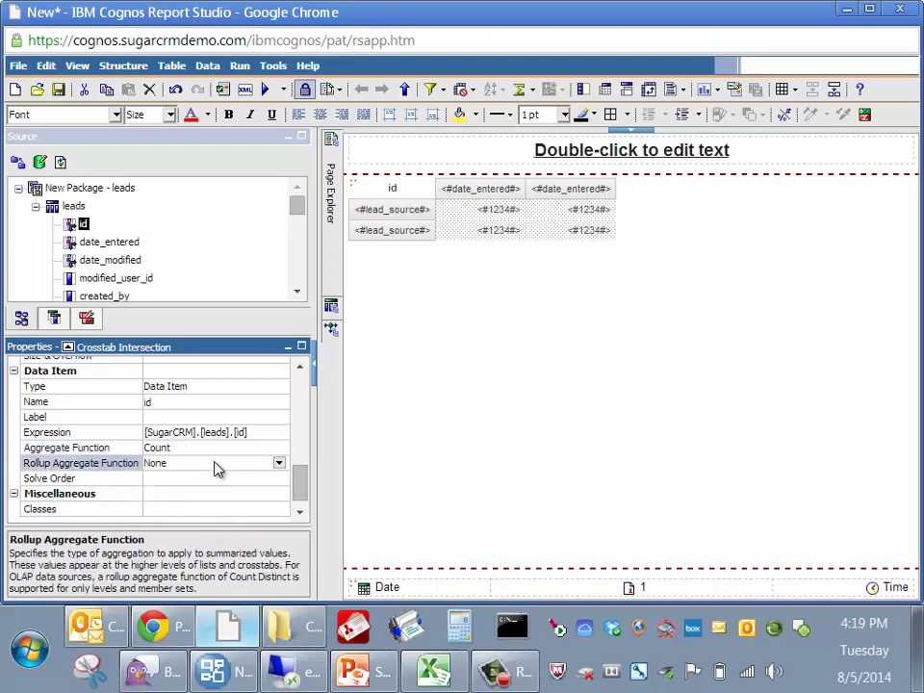
pyautogui.click(278, 464)
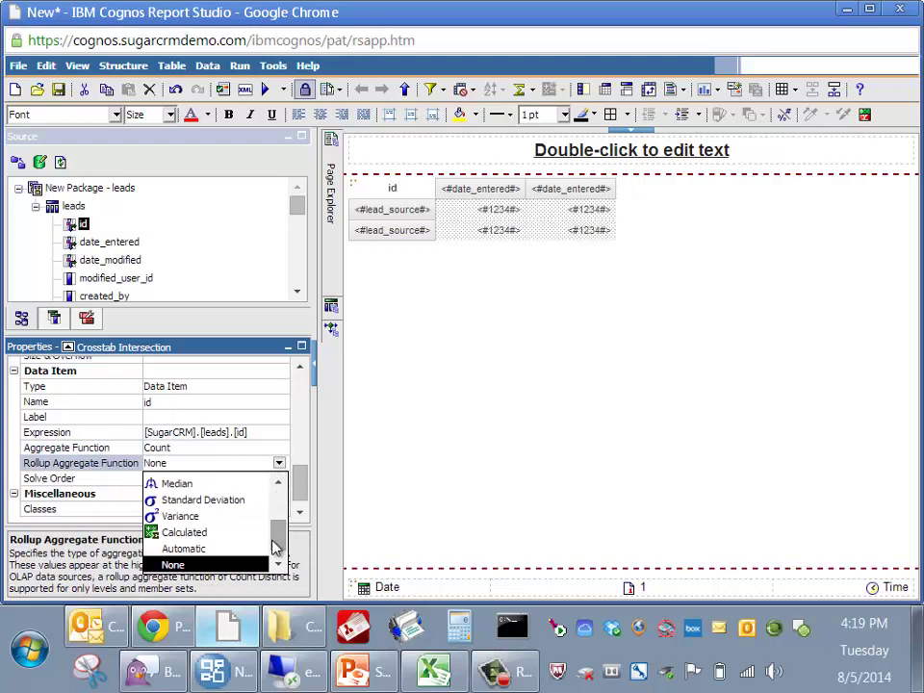
pyautogui.scroll(3, 282, 496)
pyautogui.click(248, 482)
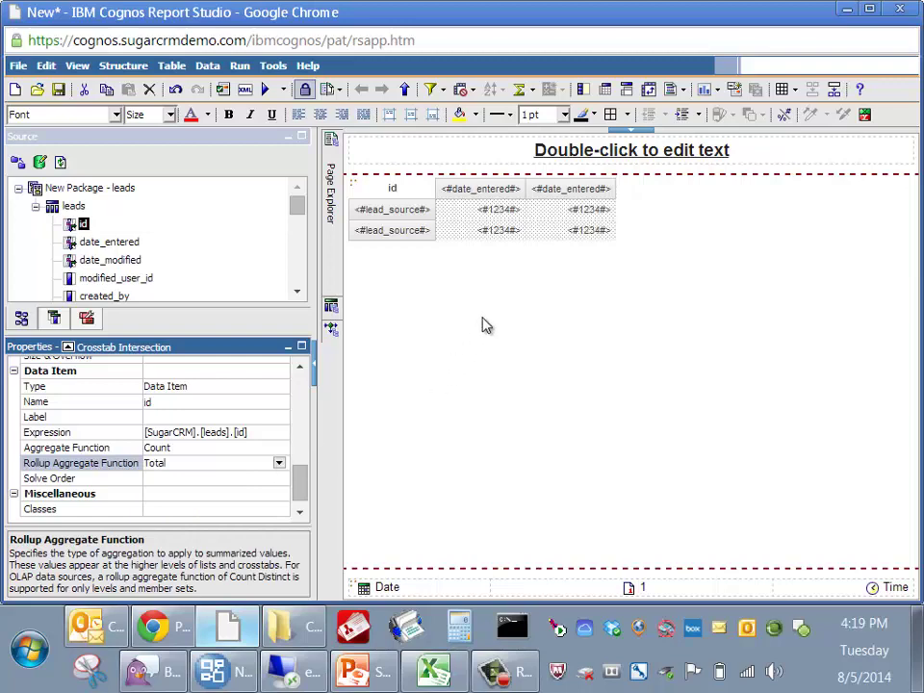
# - Check the grand totals in the sample Excel workbook and add a Total summary to the crosstab in Report Studio
pyautogui.click(438, 671)
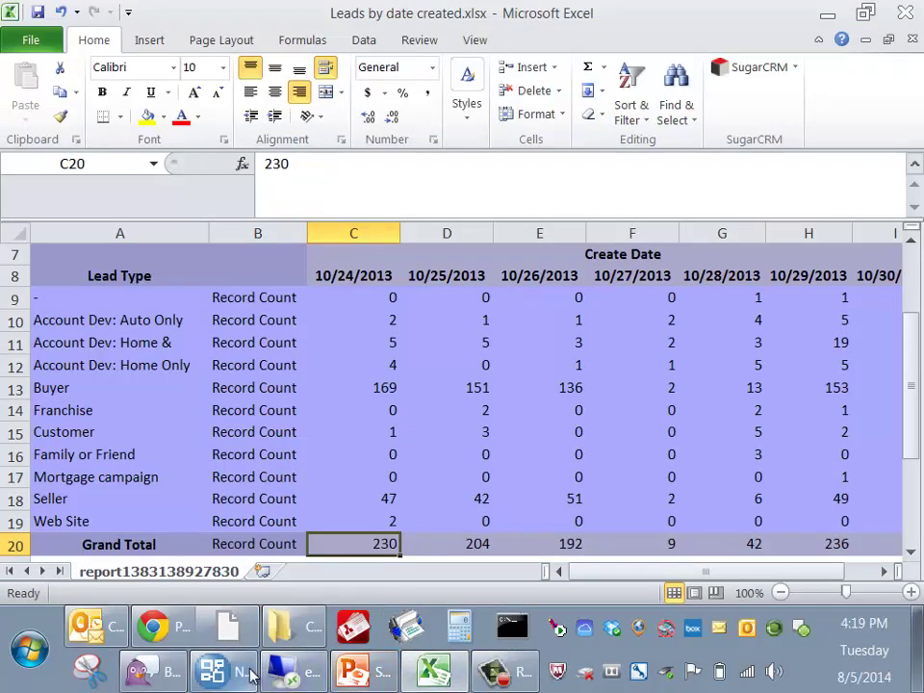
pyautogui.click(227, 627)
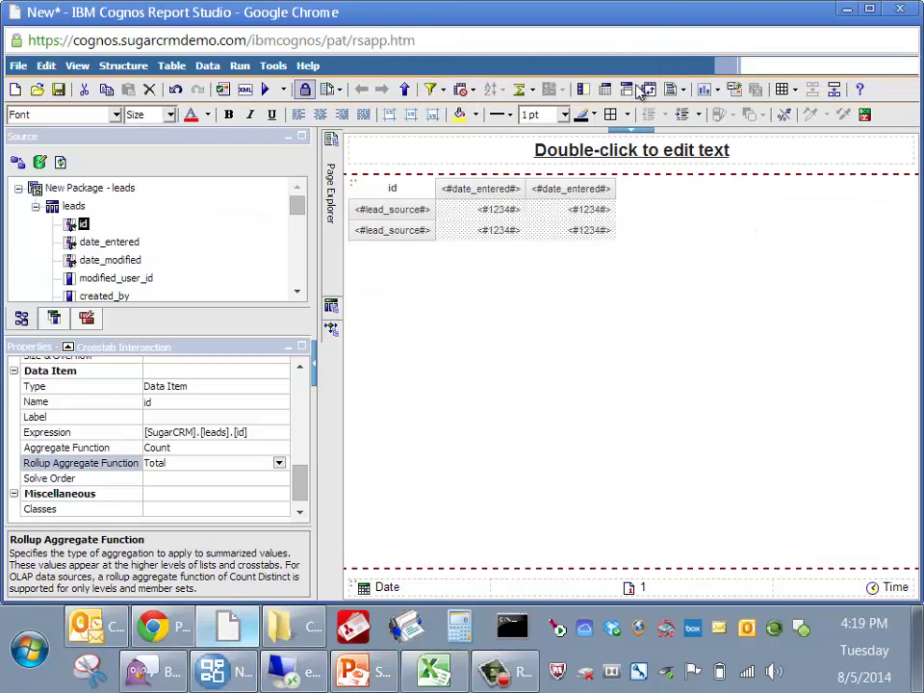
pyautogui.click(530, 89)
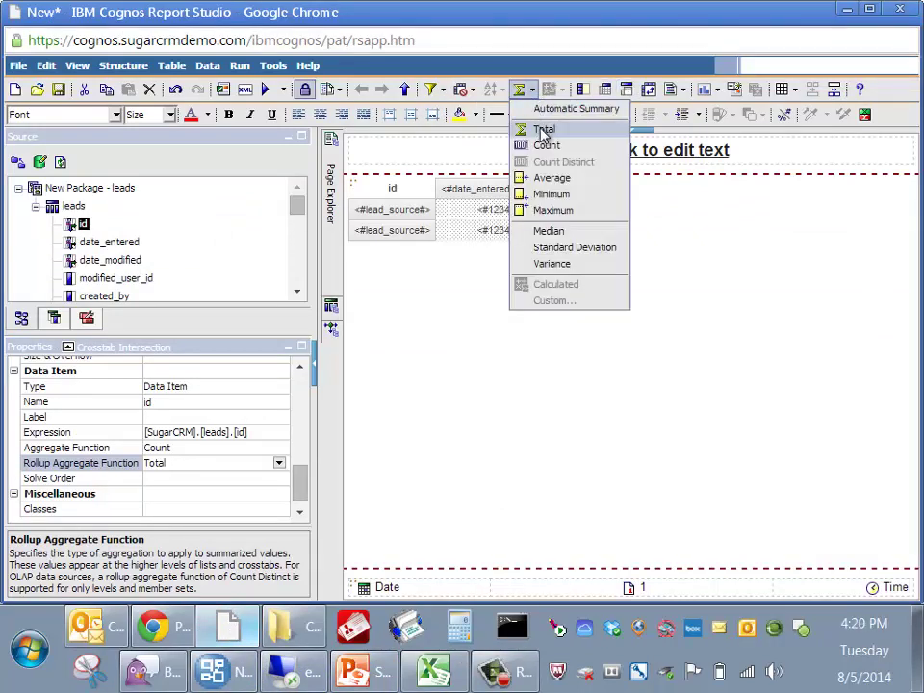
pyautogui.click(544, 131)
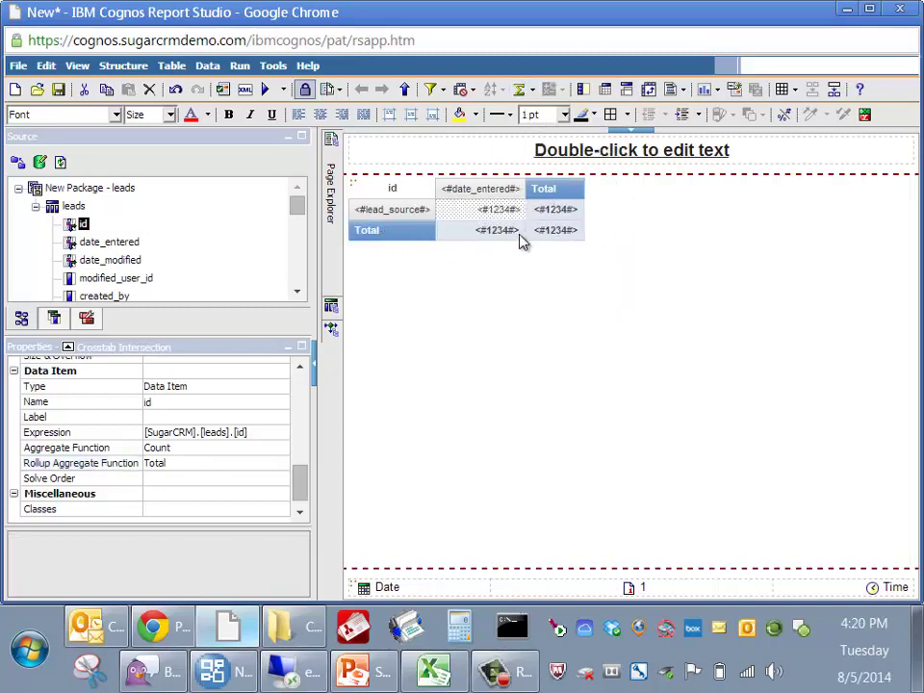
# - Set the data item label of the crosstab's id corner cell to "Lead source"
pyautogui.rightClick(416, 196)
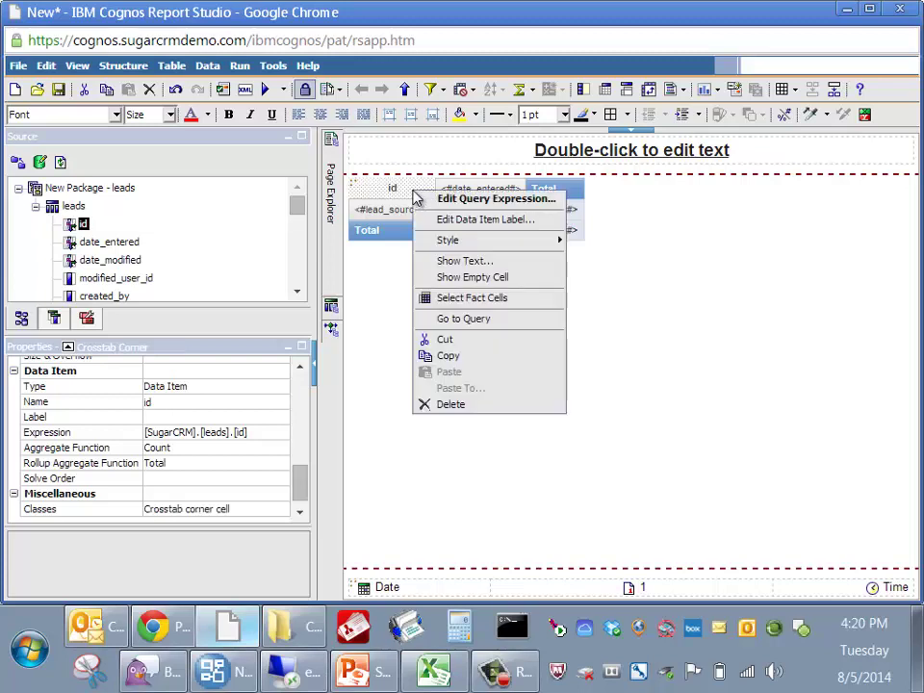
pyautogui.click(456, 219)
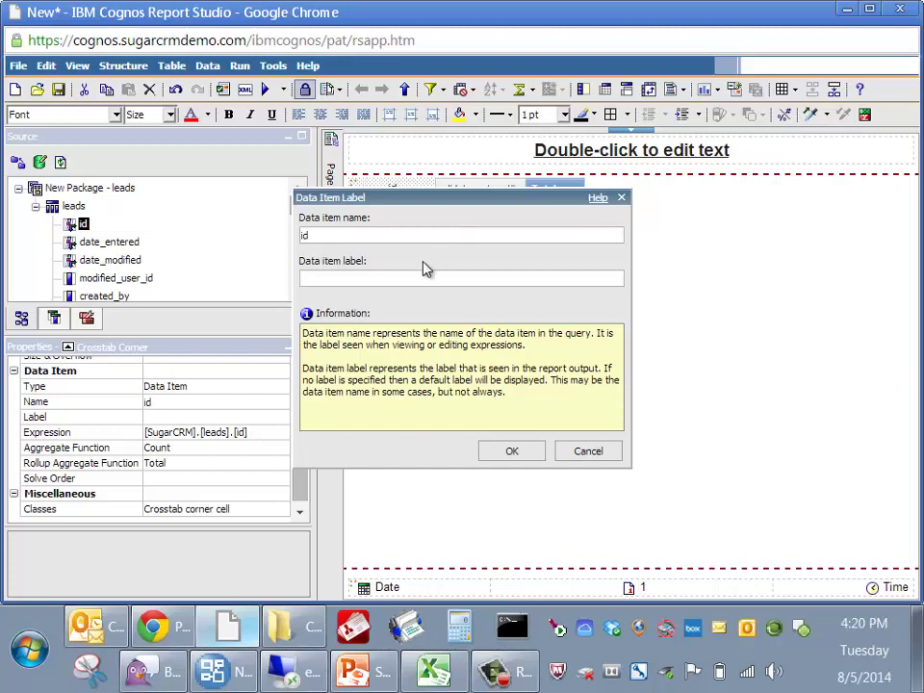
pyautogui.click(413, 278)
pyautogui.write('Leads by date created')
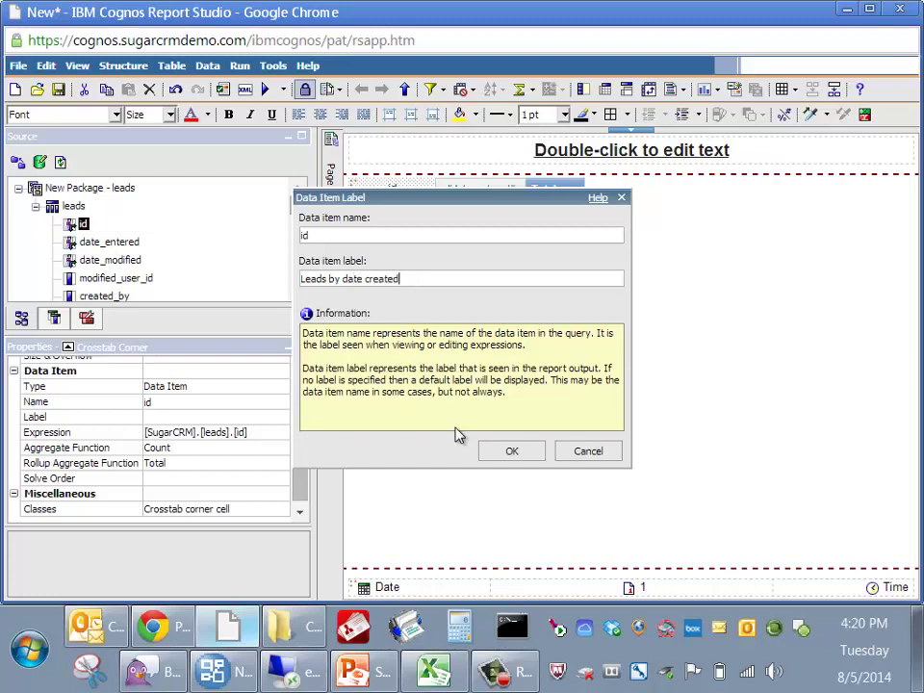
pyautogui.press('BackSpace')
pyautogui.press('BackSpace')
pyautogui.press('BackSpace')
pyautogui.press('BackSpace')
pyautogui.press('BackSpace')
pyautogui.press('BackSpace')
pyautogui.press('BackSpace')
pyautogui.press('BackSpace')
pyautogui.press('BackSpace')
pyautogui.press('BackSpace')
pyautogui.press('BackSpace')
pyautogui.press('BackSpace')
pyautogui.press('BackSpace')
pyautogui.press('BackSpace')
pyautogui.press('BackSpace')
pyautogui.press('BackSpace')
pyautogui.press('BackSpace')
pyautogui.write('d sourc')
pyautogui.click(511, 451)
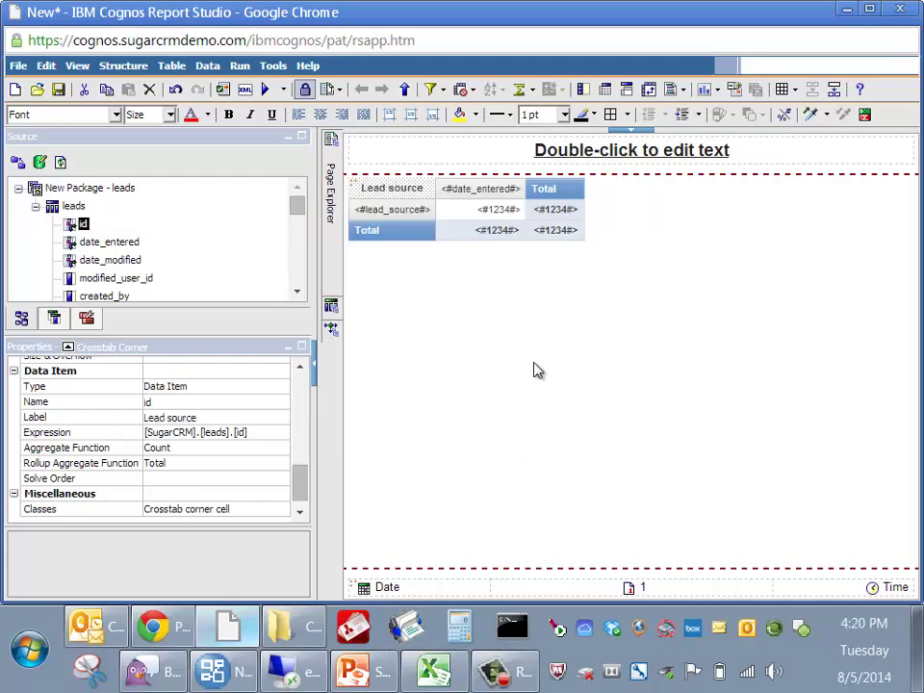
# - Change the report title text to "Leads by date created"
pyautogui.click(616, 157)
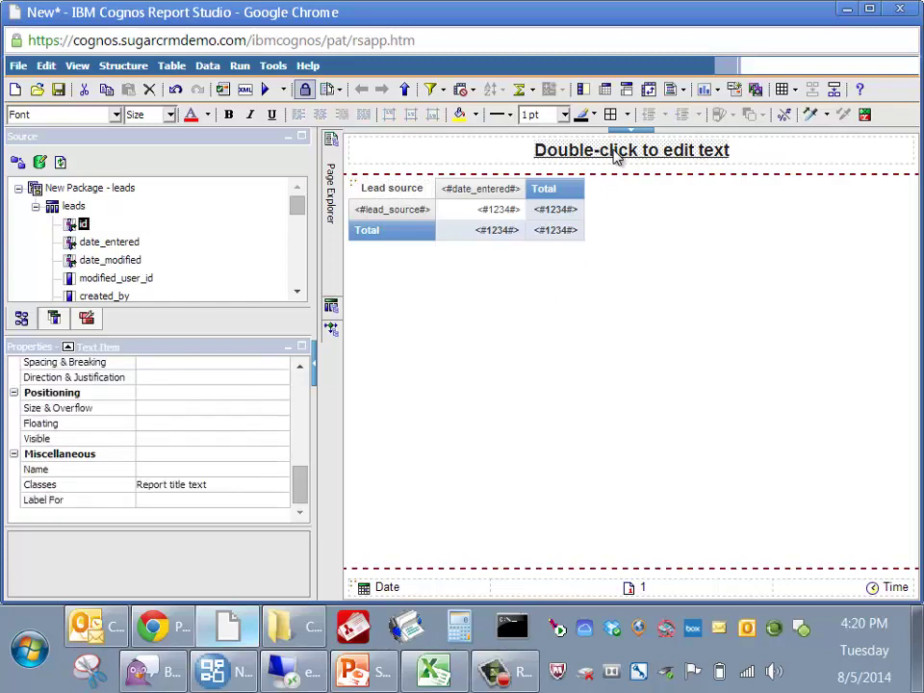
pyautogui.doubleClick(616, 157)
pyautogui.write('Leads')
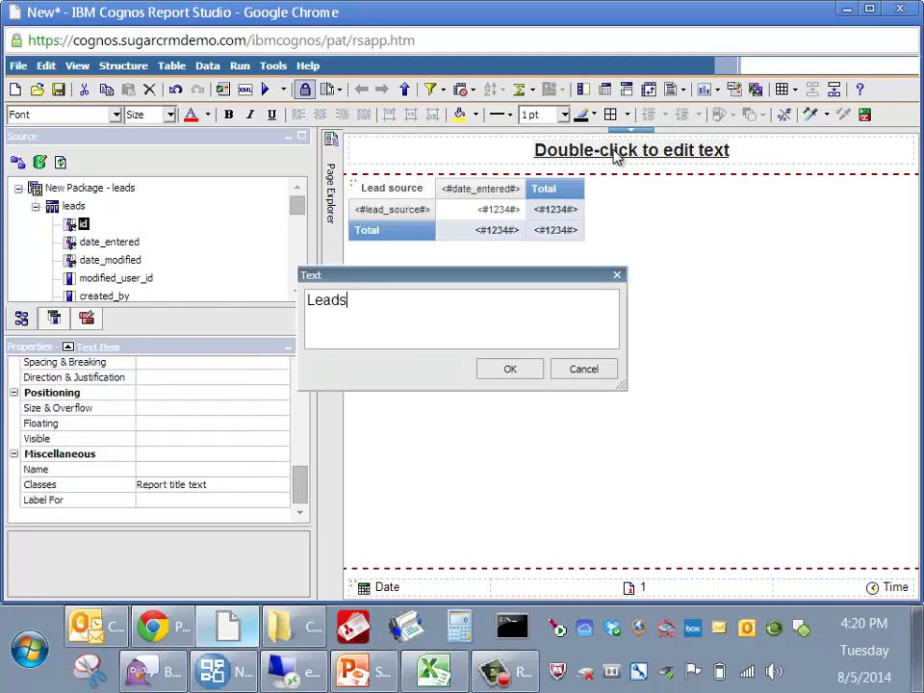
pyautogui.write(' by date created')
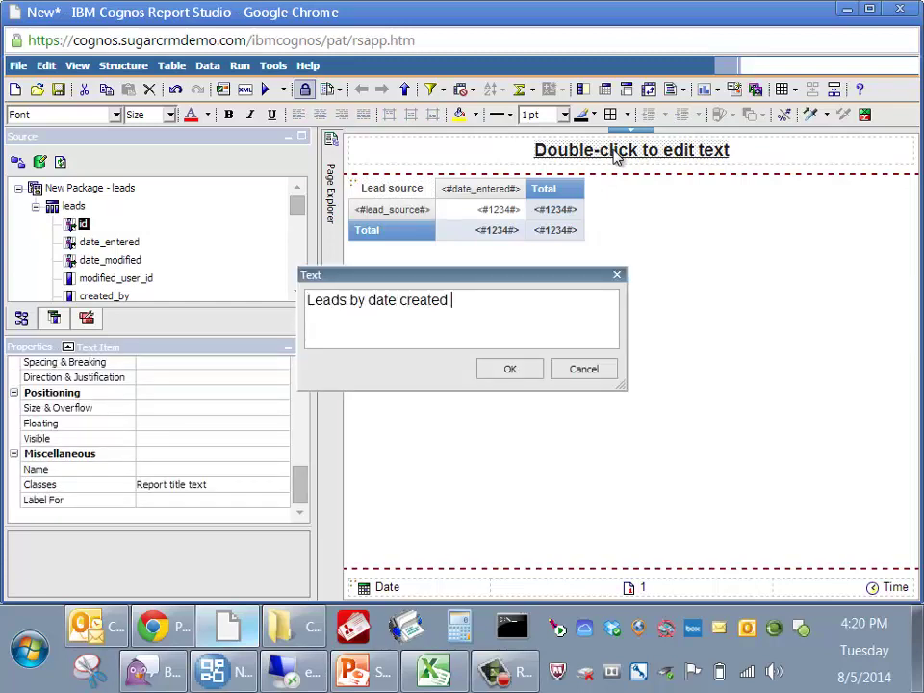
pyautogui.click(519, 370)
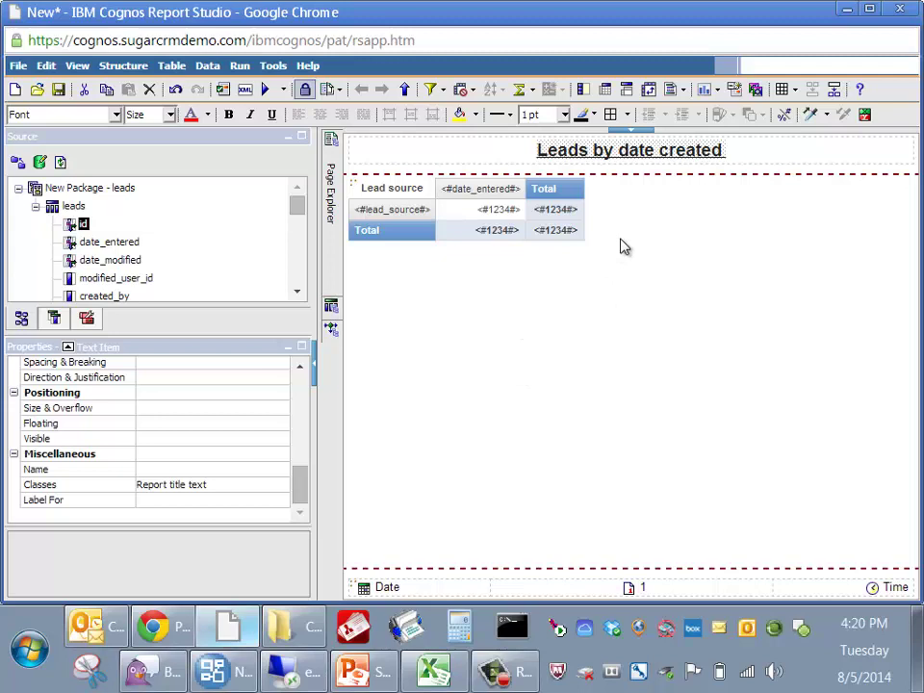
# - Run the report in HTML format, review the crosstab output in Cognos Viewer, and return to the report design
pyautogui.click(284, 93)
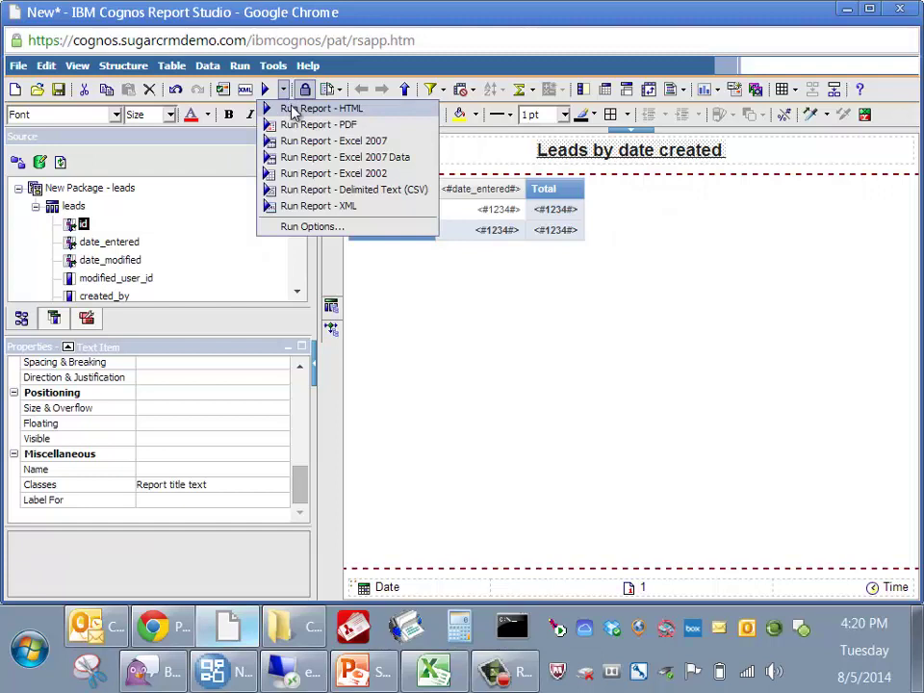
pyautogui.click(294, 109)
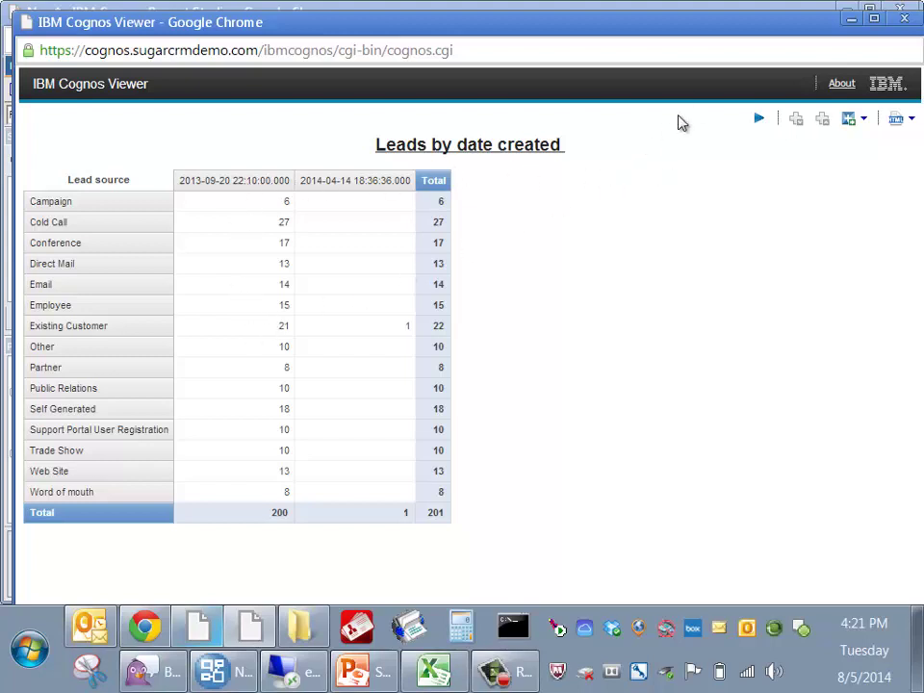
pyautogui.moveTo(639, 17); pyautogui.dragTo(602, 5)
pyautogui.click(855, 7)
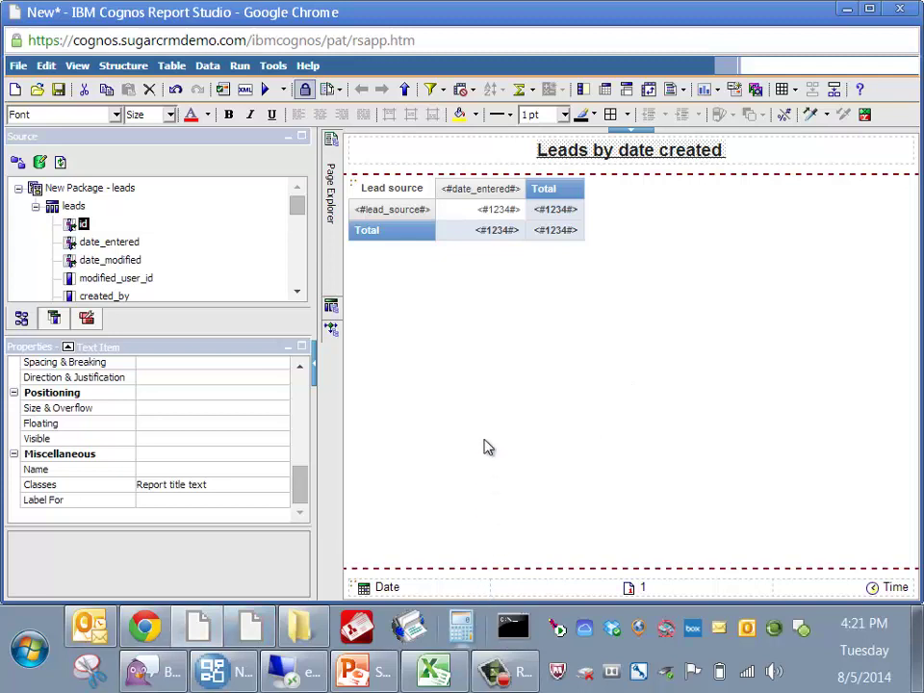
# - Start a new advanced detail filter on the crosstab's query
pyautogui.click(483, 213)
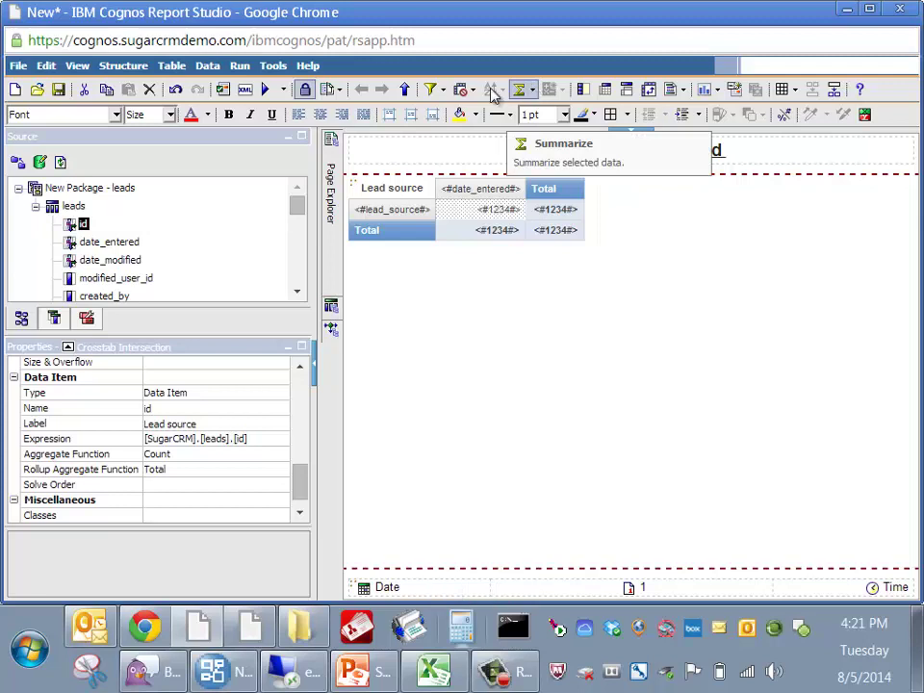
pyautogui.click(443, 93)
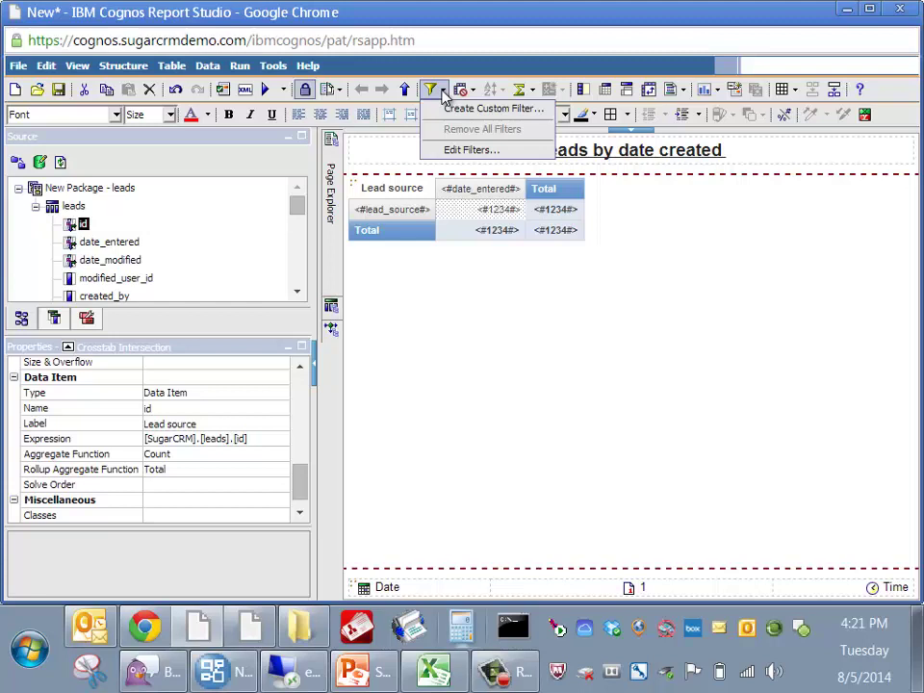
pyautogui.click(457, 152)
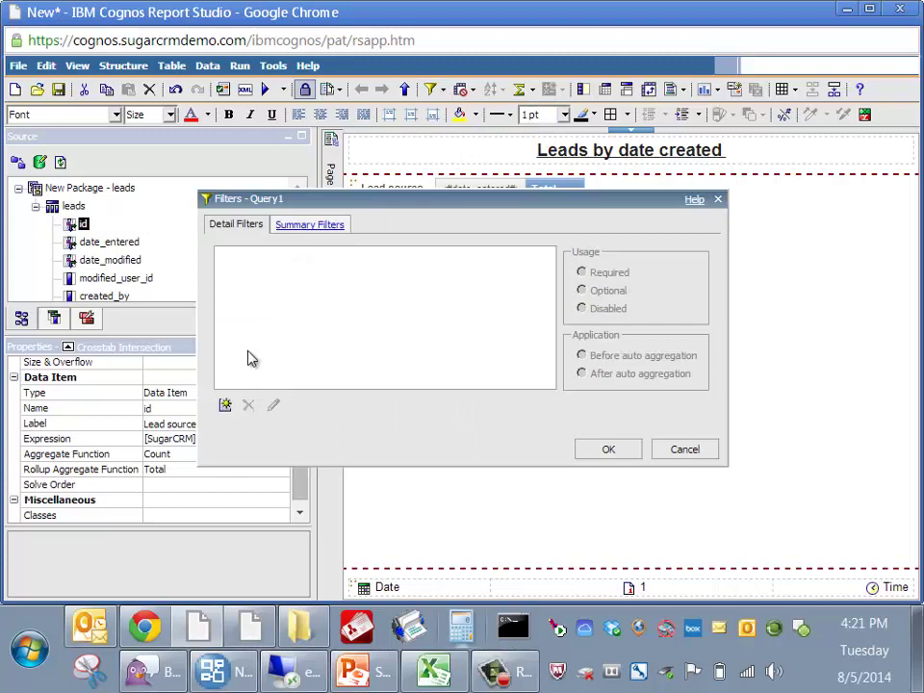
pyautogui.click(226, 406)
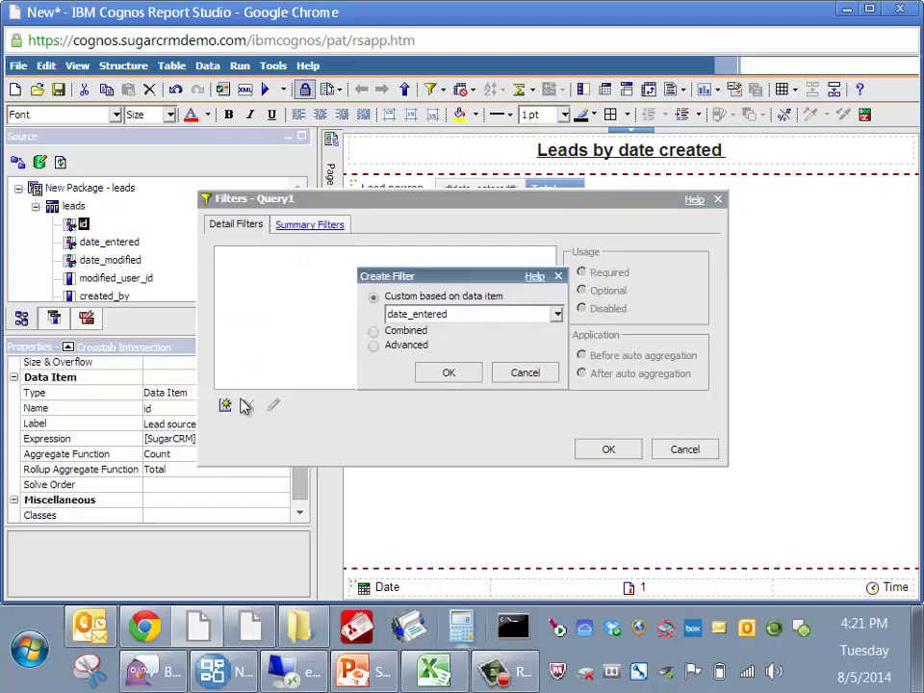
pyautogui.click(373, 345)
pyautogui.click(449, 372)
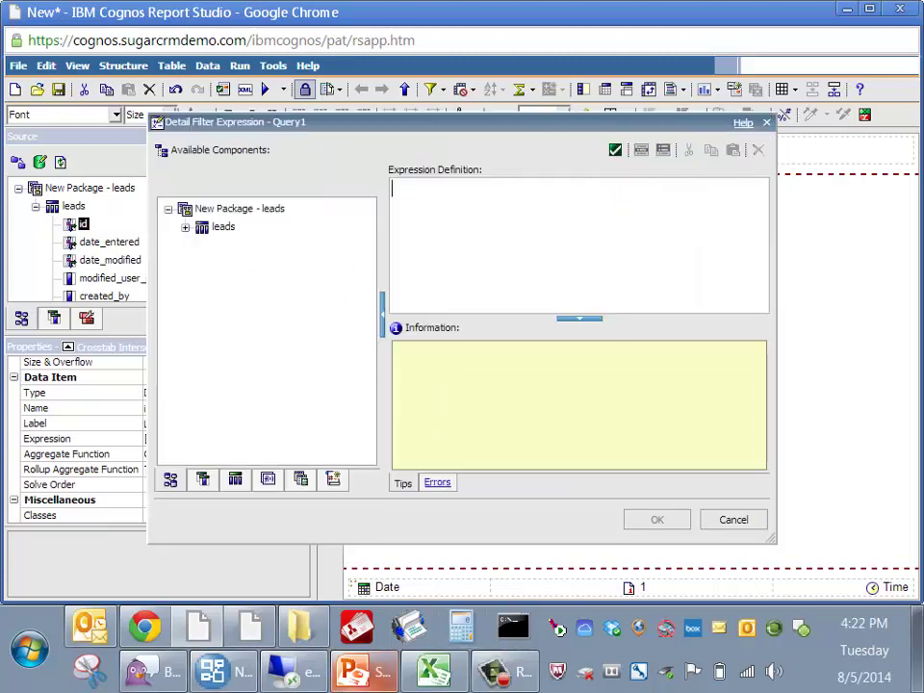
# - Switch to the PowerPoint deck and copy the date_entered filter expression from the Backup slide
pyautogui.click(379, 664)
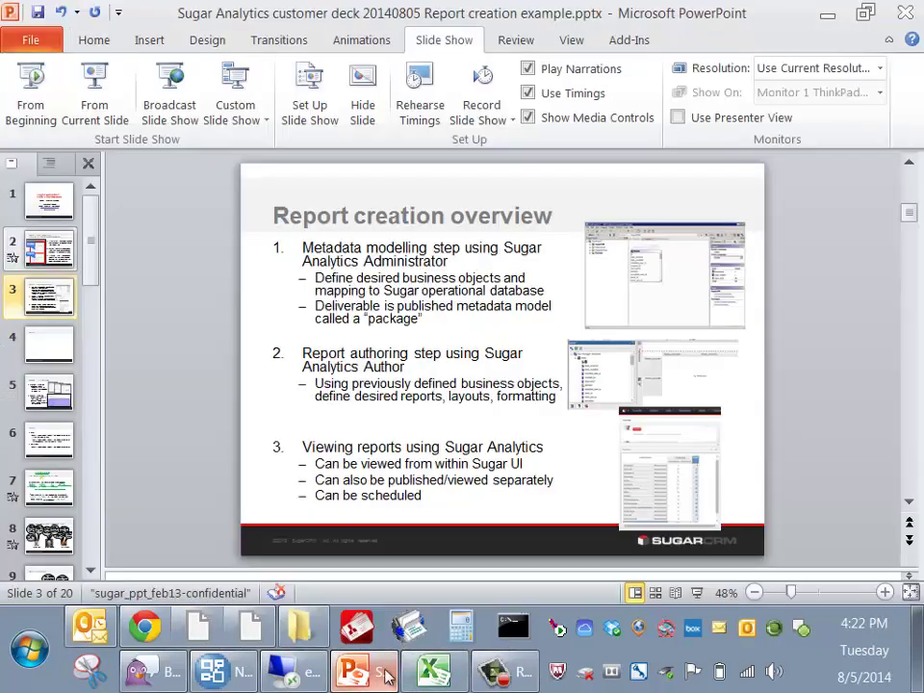
pyautogui.click(57, 441)
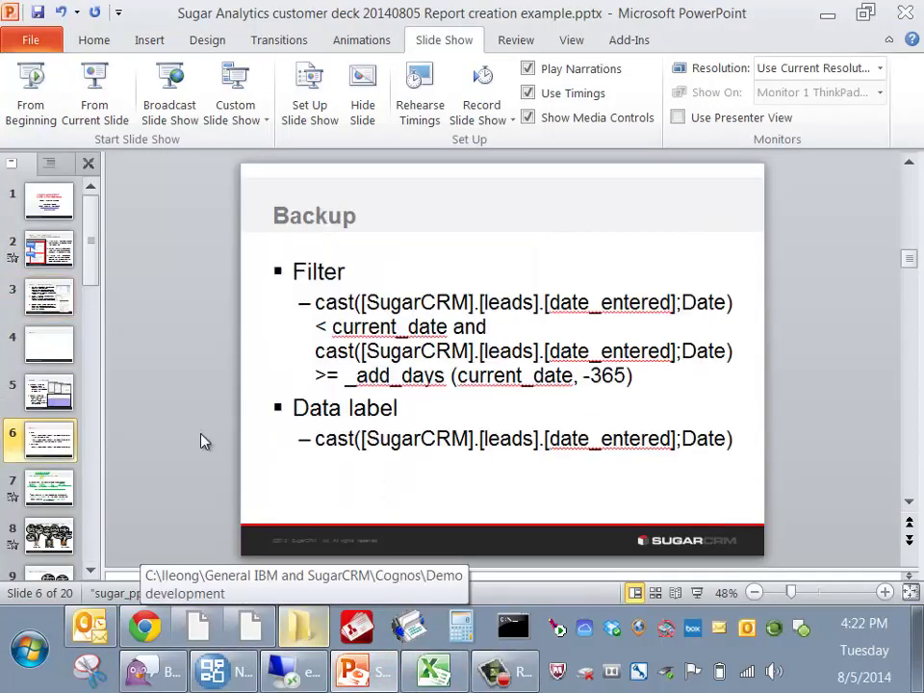
pyautogui.click(647, 382)
pyautogui.moveTo(647, 382); pyautogui.dragTo(280, 289)
pyautogui.hotkey('ctrl', 'c')
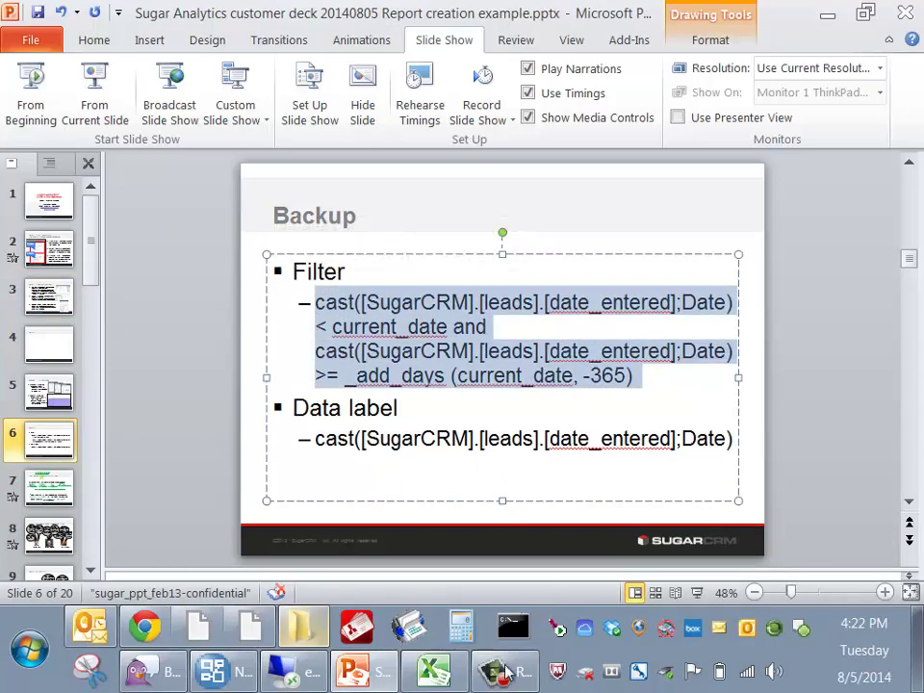
# - Return to Report Studio, paste the copied date_entered expression as the detail filter definition, and validate it
pyautogui.click(253, 643)
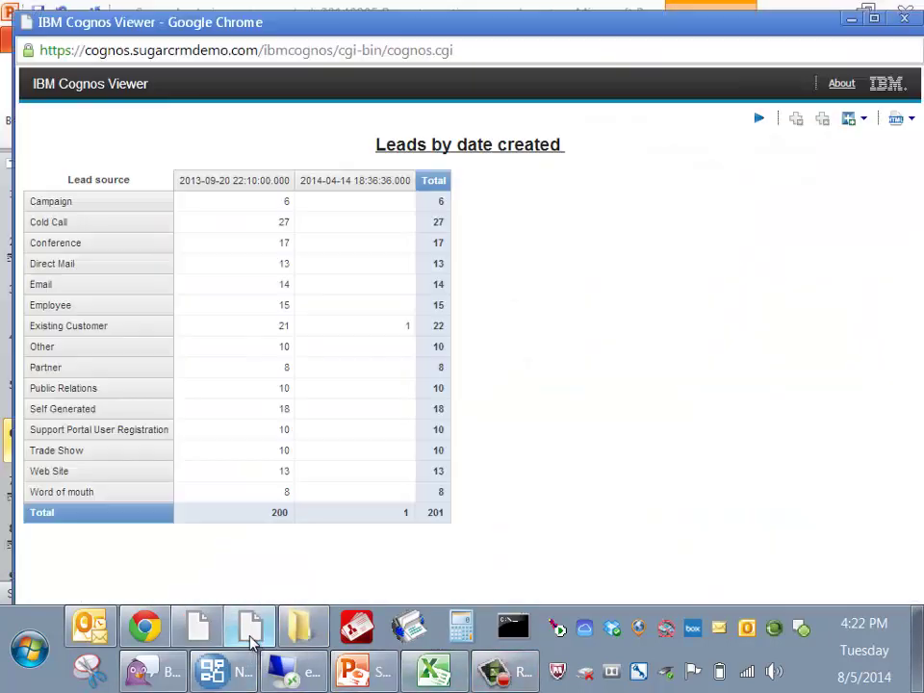
pyautogui.click(250, 643)
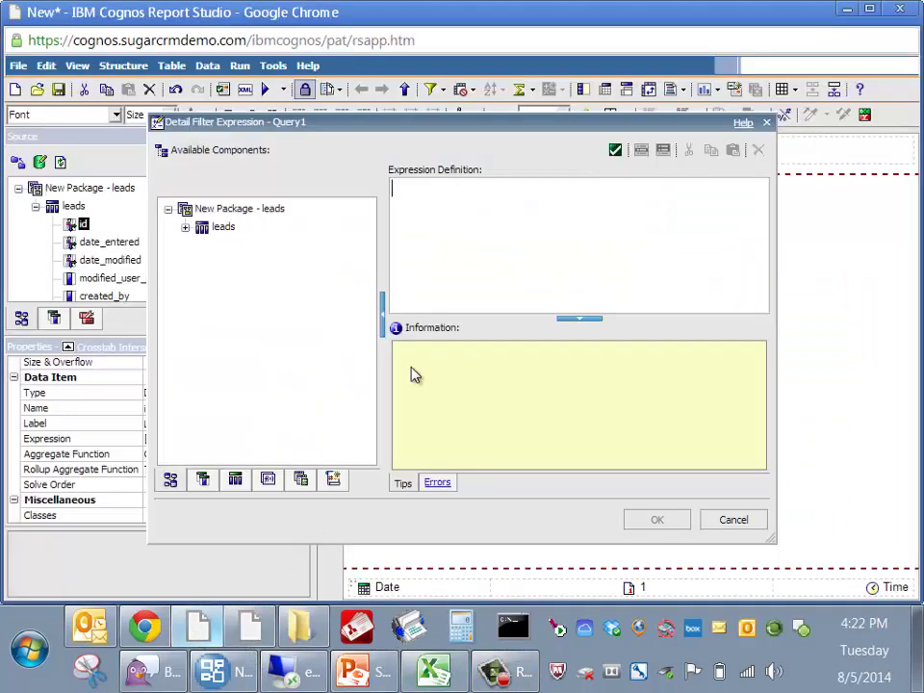
pyautogui.click(451, 251)
pyautogui.hotkey('ctrl', 'v')
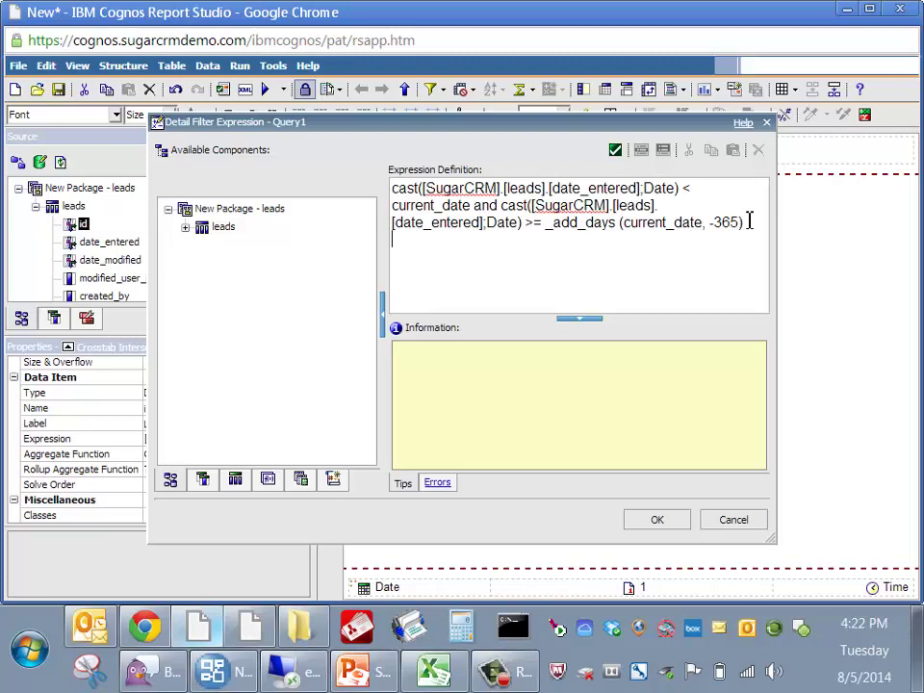
pyautogui.click(616, 150)
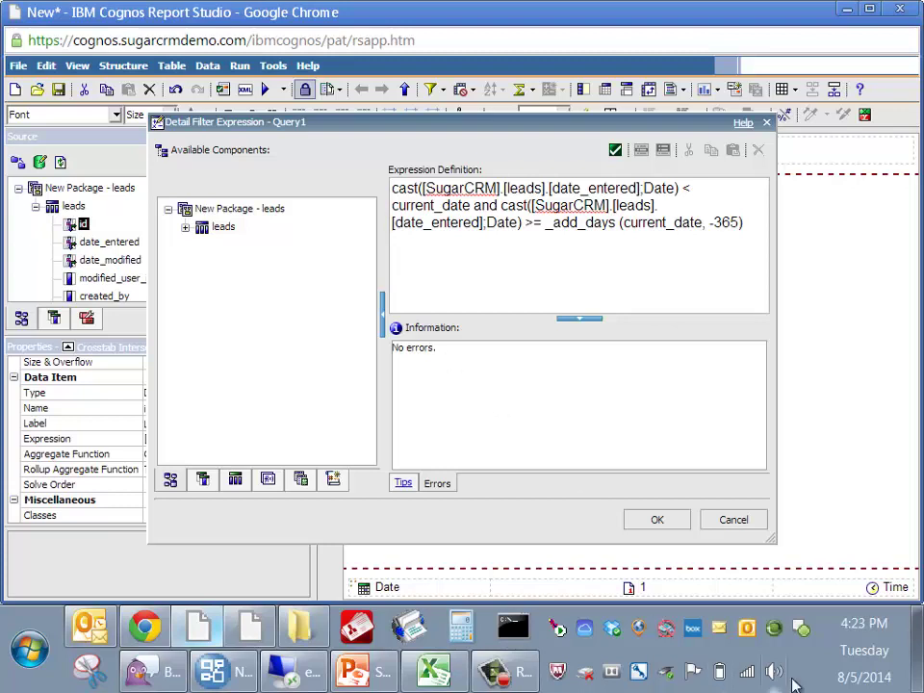
# - Apply the validated date_entered detail filter to the crosstab's query
pyautogui.click(659, 520)
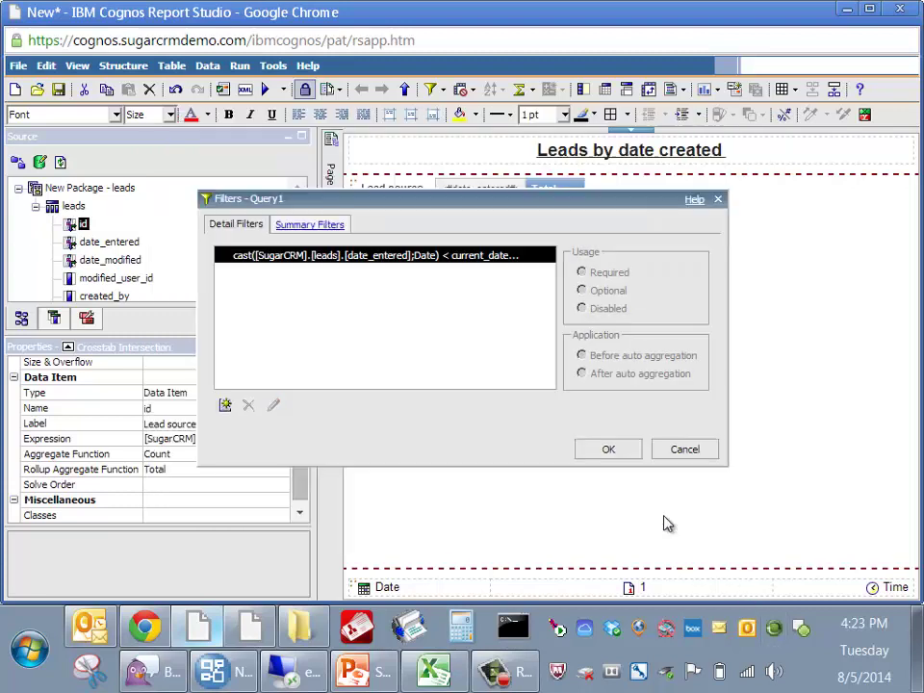
pyautogui.click(613, 450)
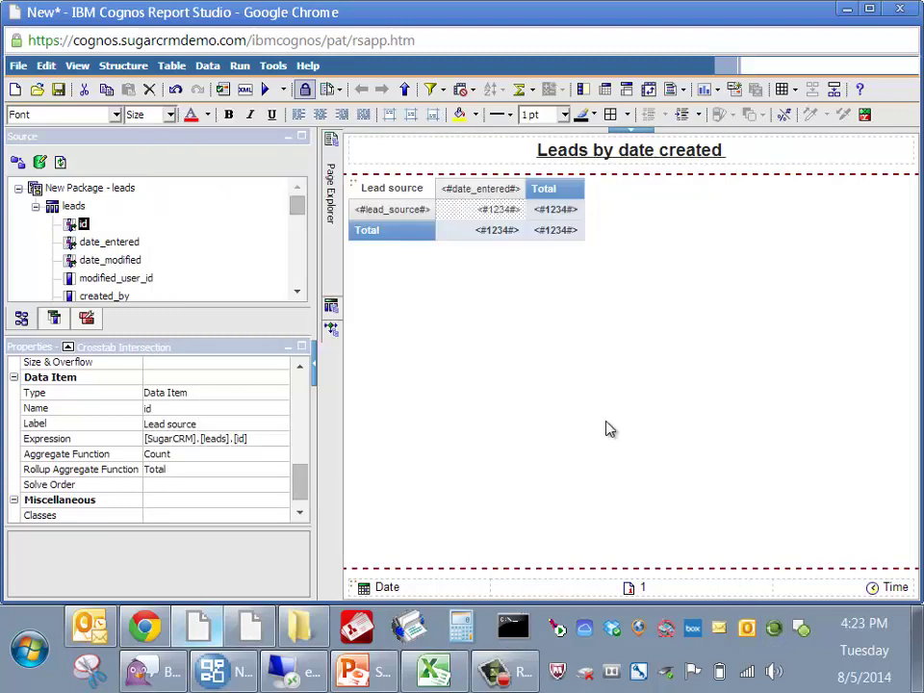
# - Open the query expression of the crosstab's date_entered column and switch to PowerPoint to copy the Data label expression from the Backup slide
pyautogui.click(499, 192)
pyautogui.rightClick(499, 192)
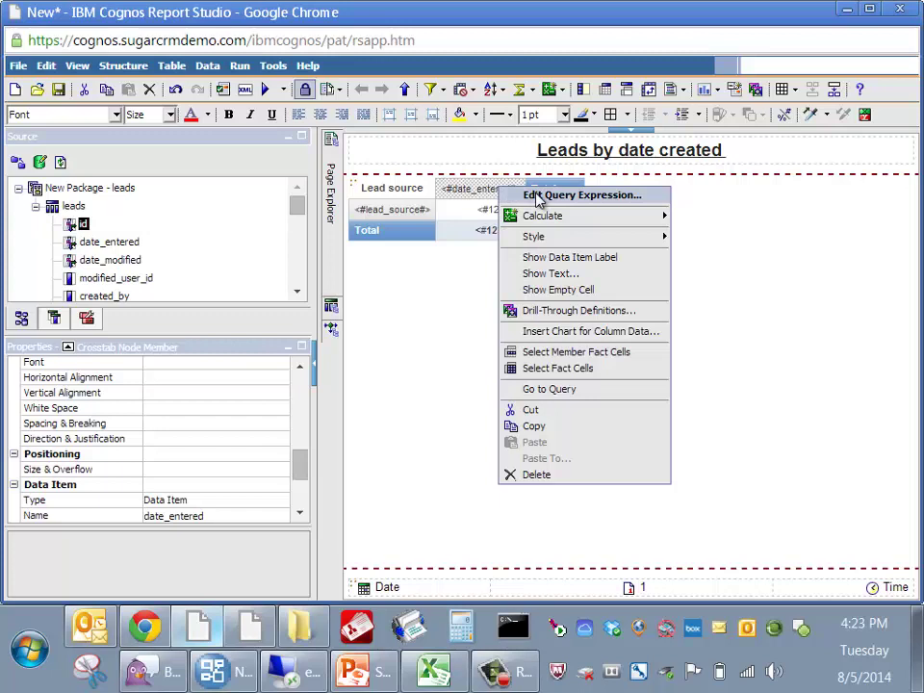
pyautogui.click(539, 196)
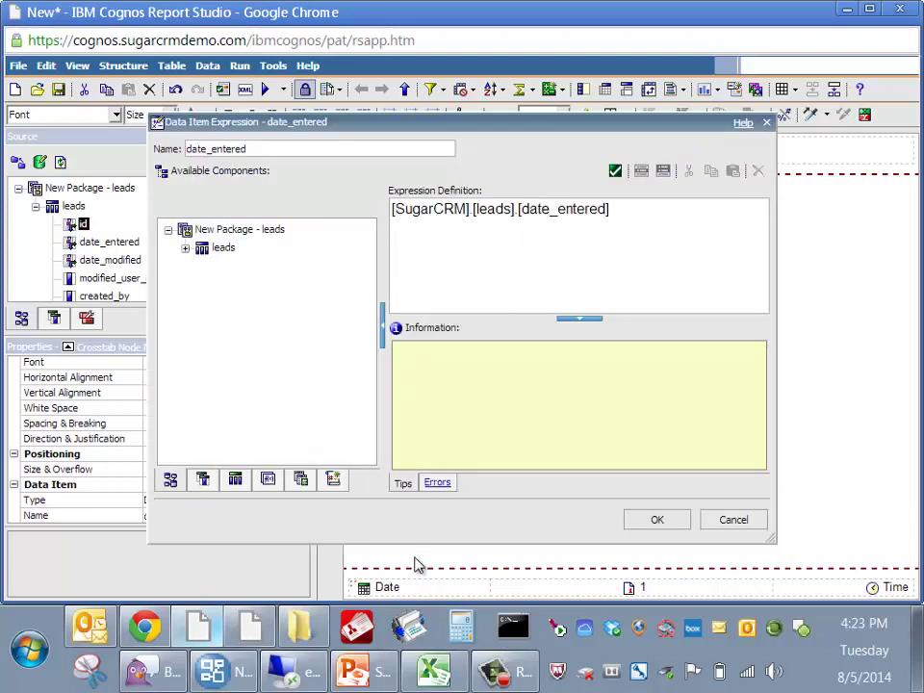
pyautogui.click(358, 672)
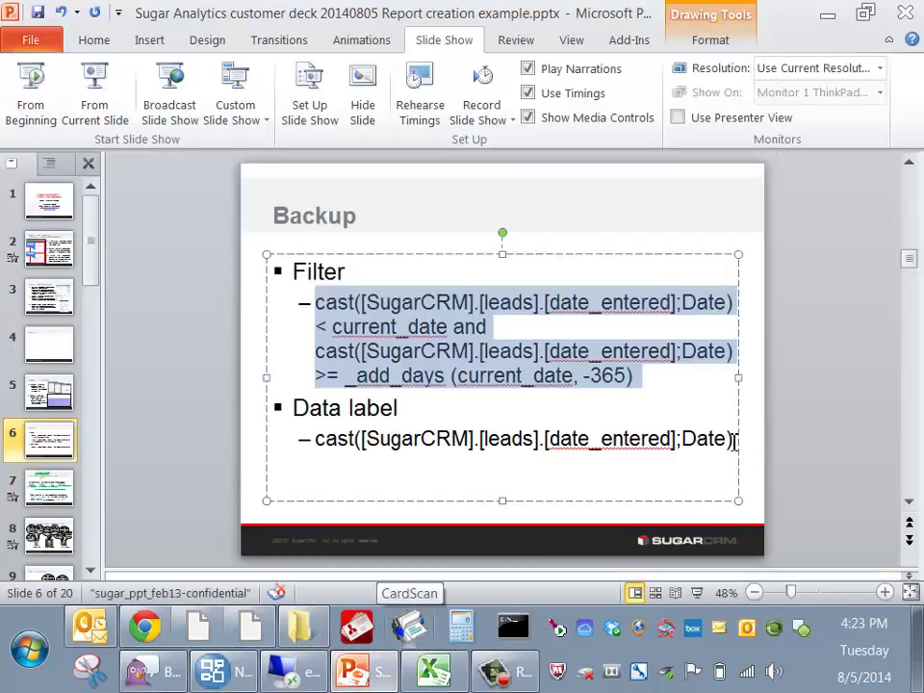
pyautogui.moveTo(735, 439); pyautogui.dragTo(681, 439)
pyautogui.moveTo(604, 435); pyautogui.dragTo(335, 438)
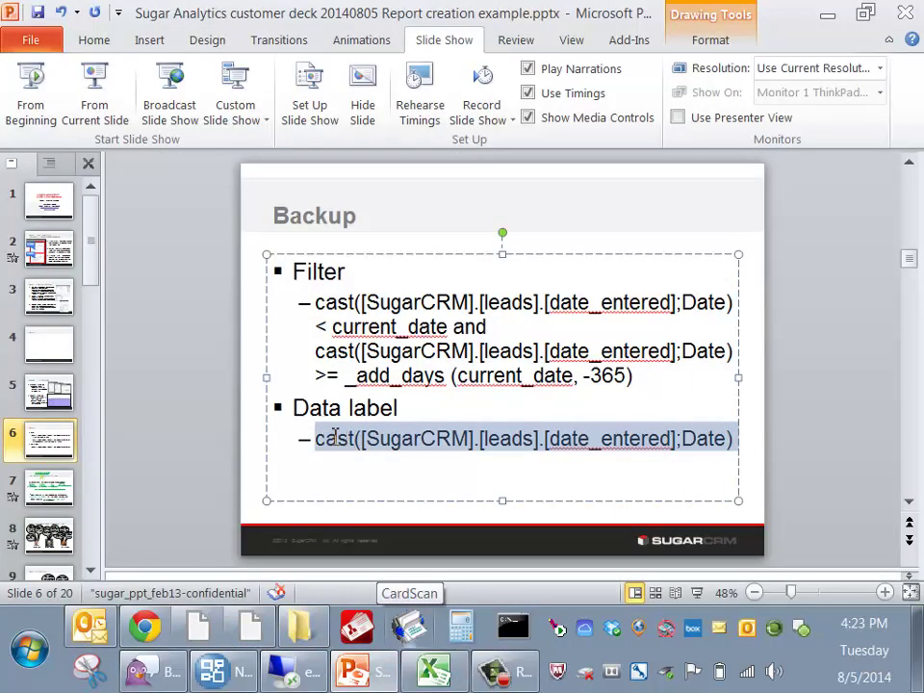
# - Return to Report Studio, replace the date_entered expression with cast([SugarCRM].[leads].[date_entered];Date), validate it and apply it
pyautogui.click(220, 671)
pyautogui.moveTo(635, 212); pyautogui.dragTo(345, 200)
pyautogui.write('cast([SugarCRM].[leads].[date_entered],Date)')
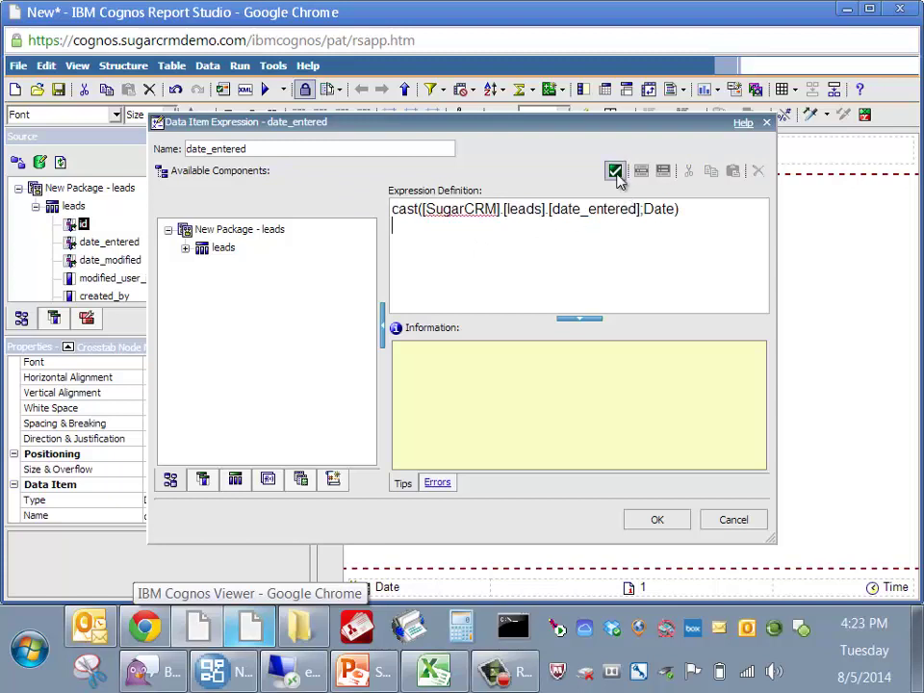
pyautogui.click(616, 174)
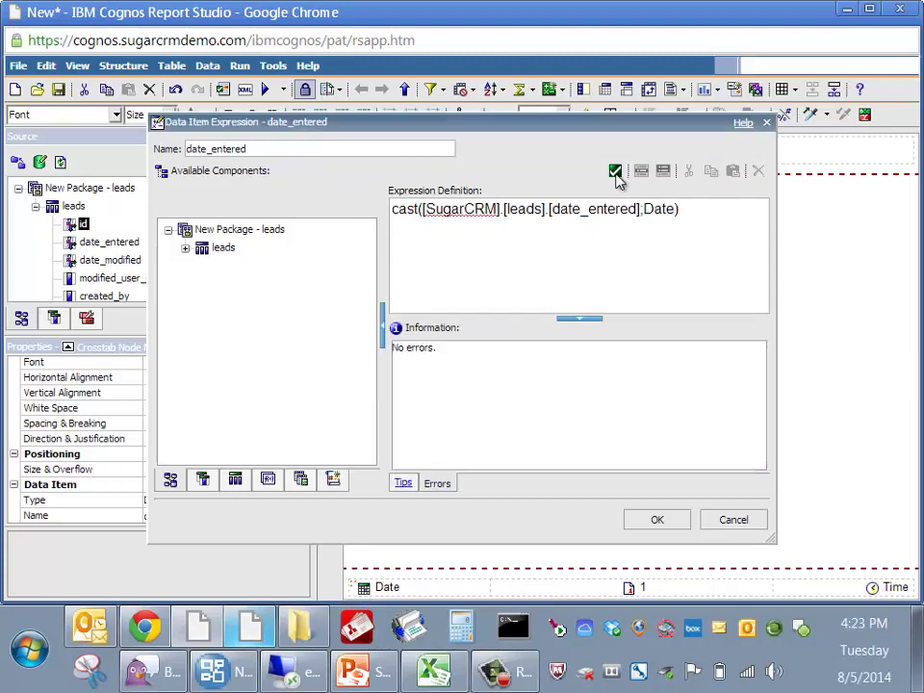
pyautogui.click(655, 519)
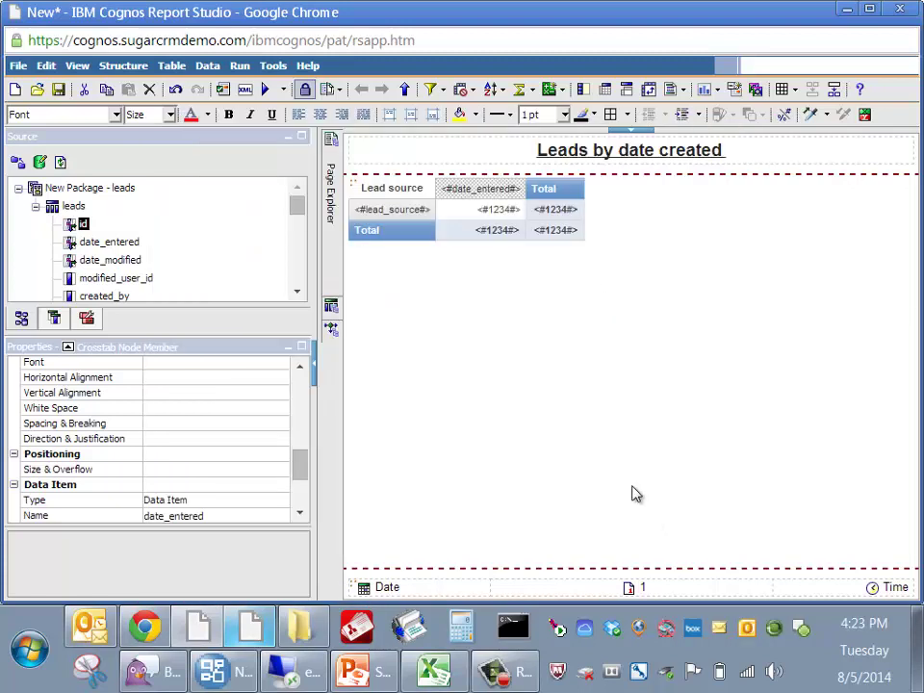
# - Run the report in HTML format, review the filtered crosstab, and close the Cognos Viewer window
pyautogui.click(284, 89)
pyautogui.click(298, 112)
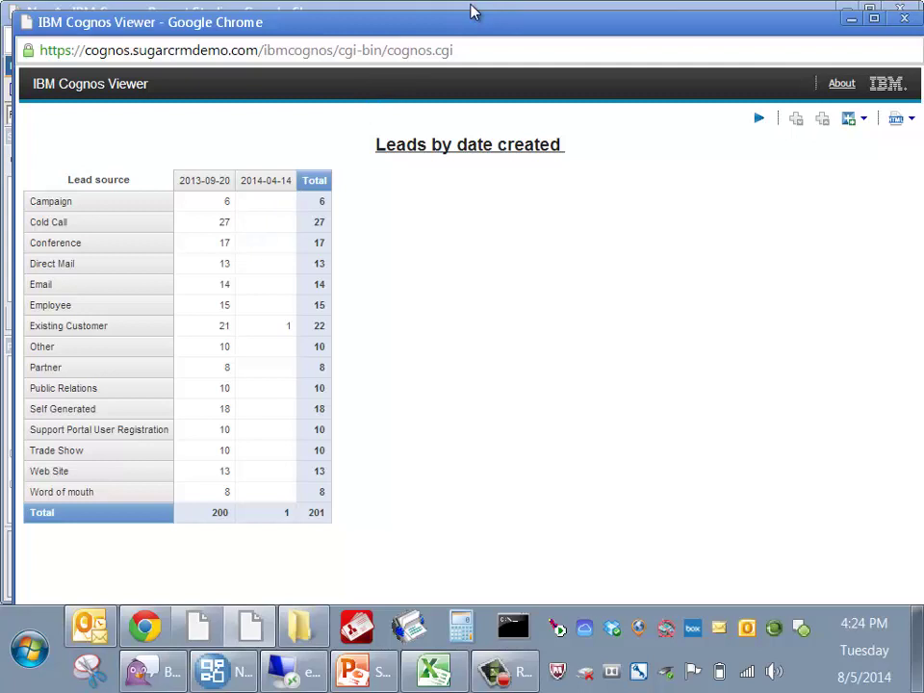
pyautogui.hotkey('alt', 'F4')
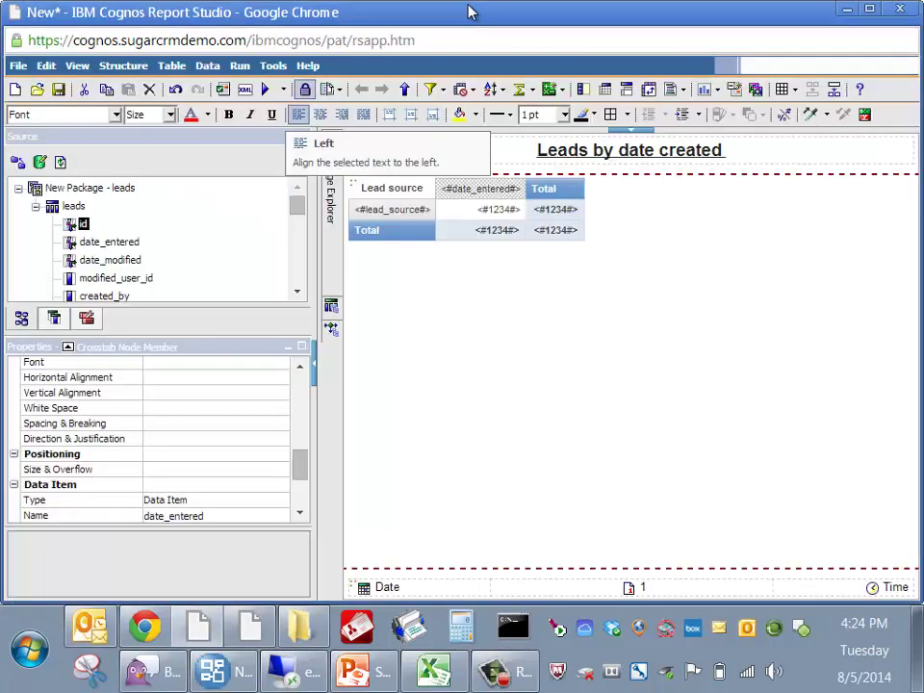
# - Save the report as "Leads by date created" in the New Package - leads public folder
pyautogui.click(16, 65)
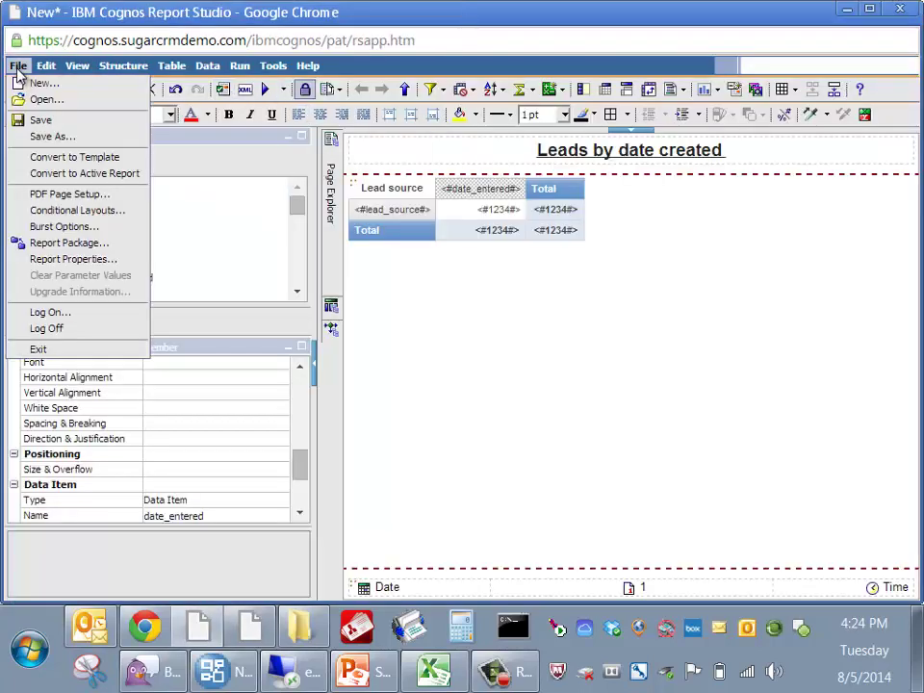
pyautogui.click(40, 139)
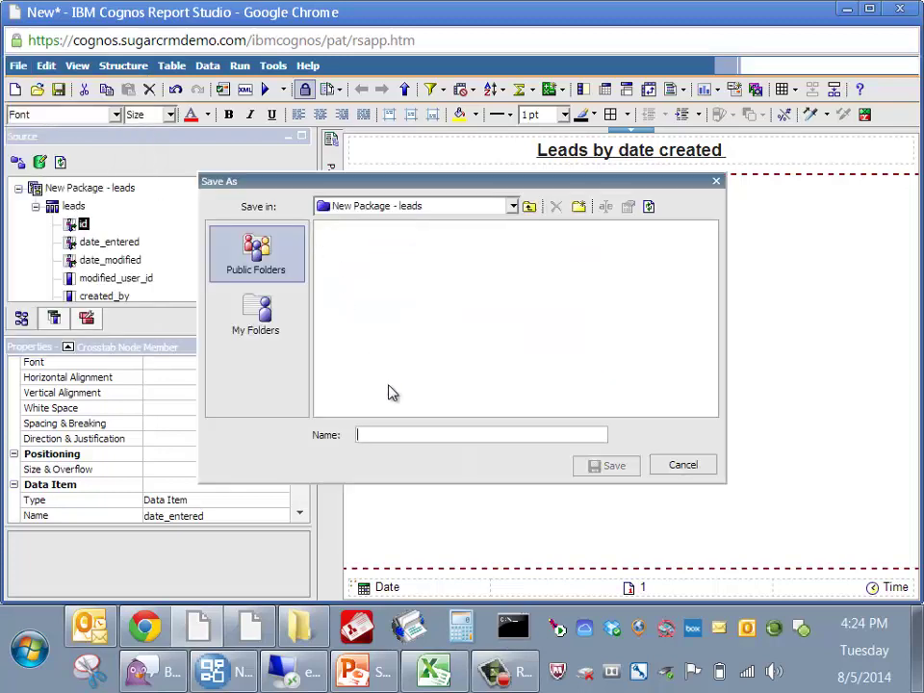
pyautogui.write('Leads by d')
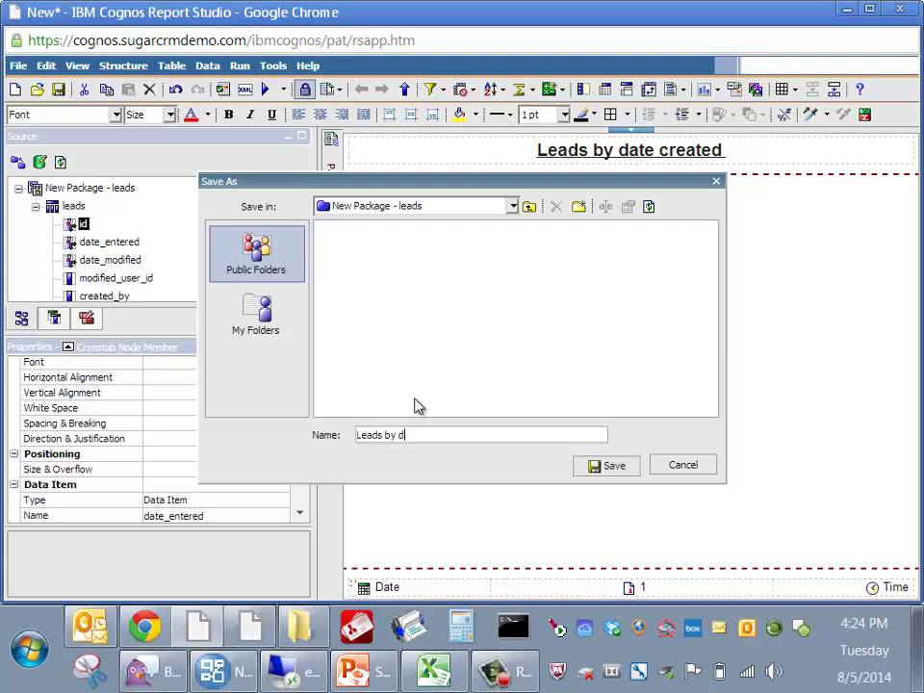
pyautogui.write('ate created')
pyautogui.click(599, 468)
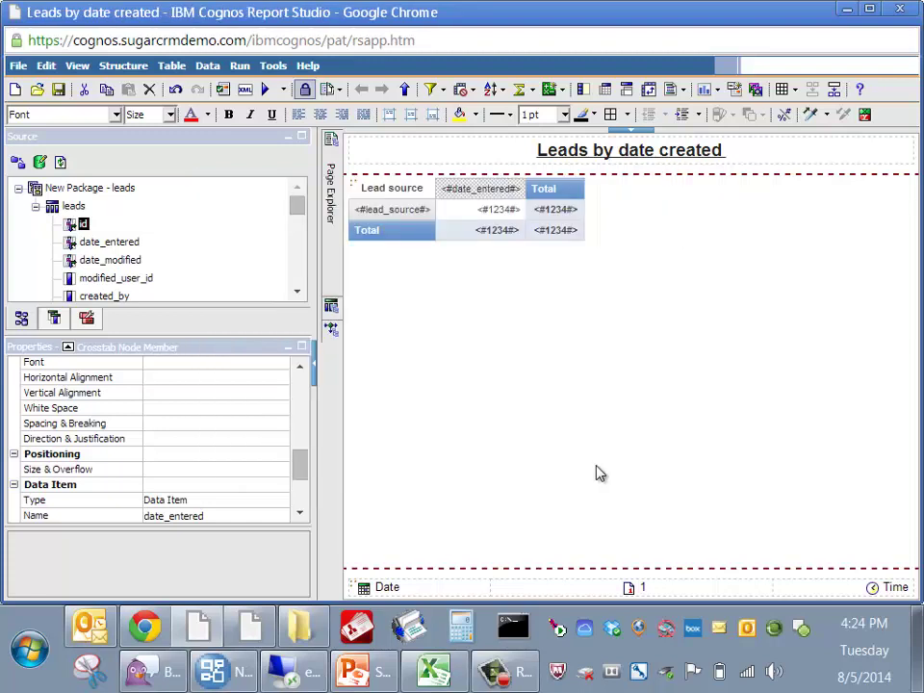
# - Switch to the PowerPoint deck and review the Report creation overview slide
pyautogui.click(364, 676)
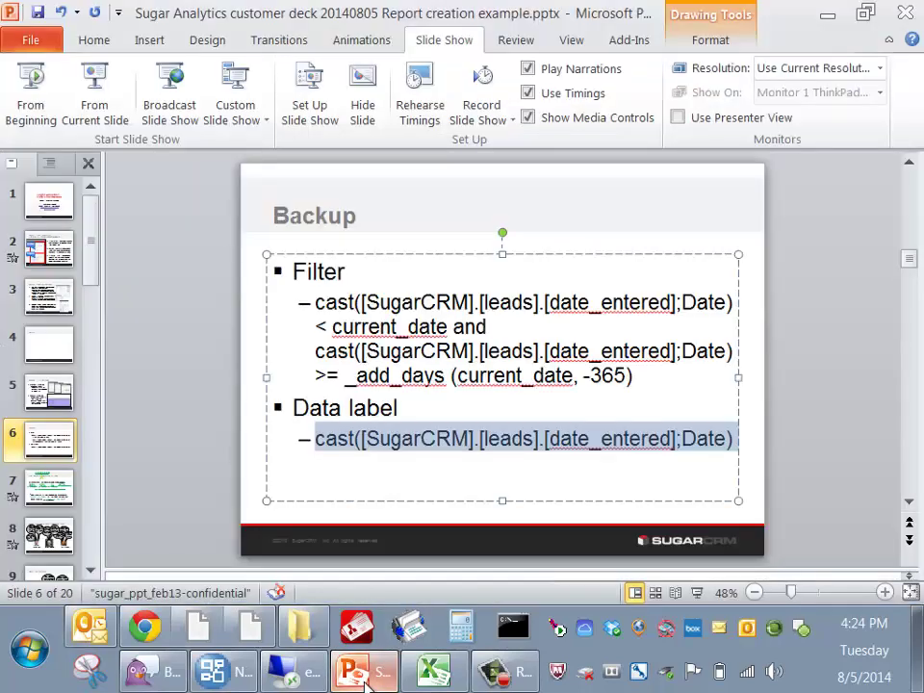
pyautogui.click(48, 300)
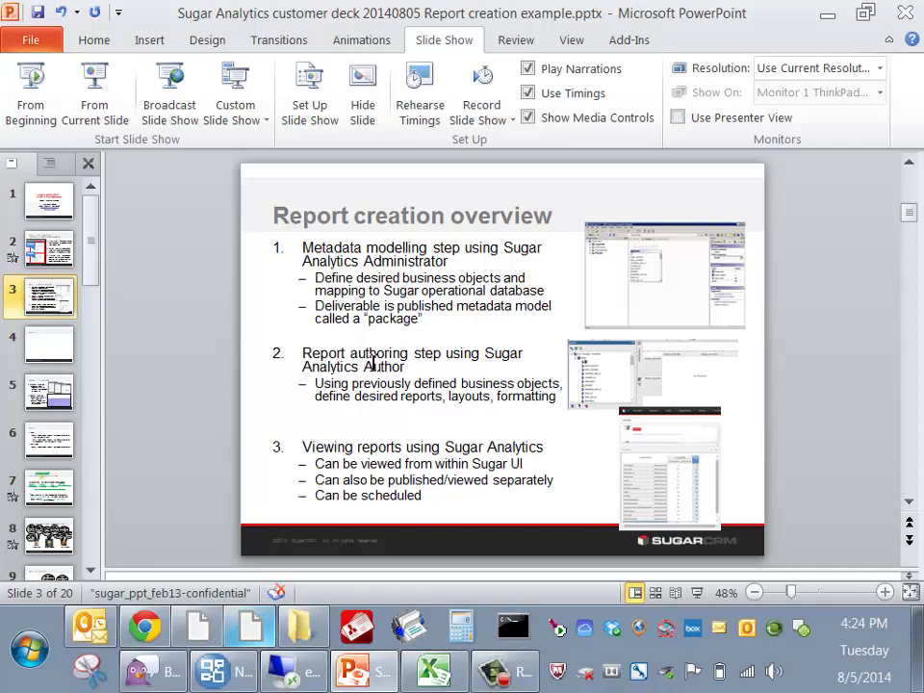
# - Switch to SugarCRM in Chrome and open the Home dashboard
pyautogui.click(165, 631)
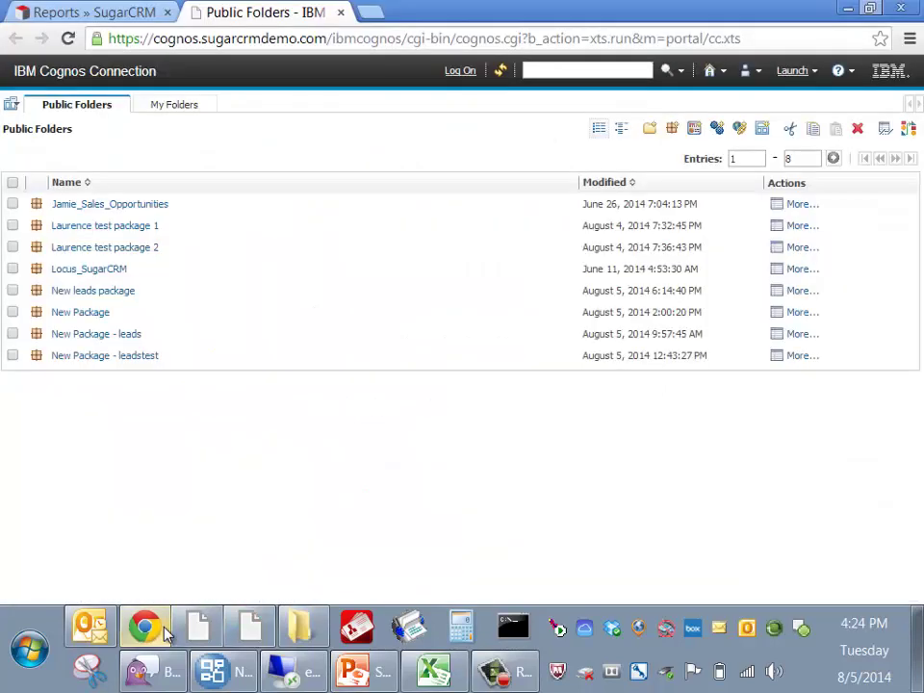
pyautogui.click(121, 9)
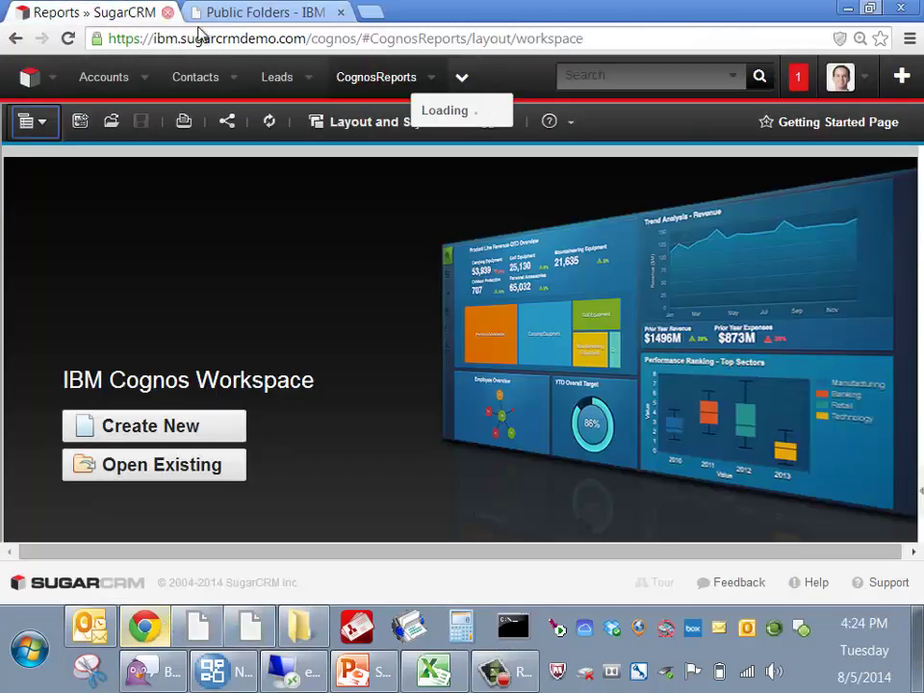
pyautogui.click(28, 77)
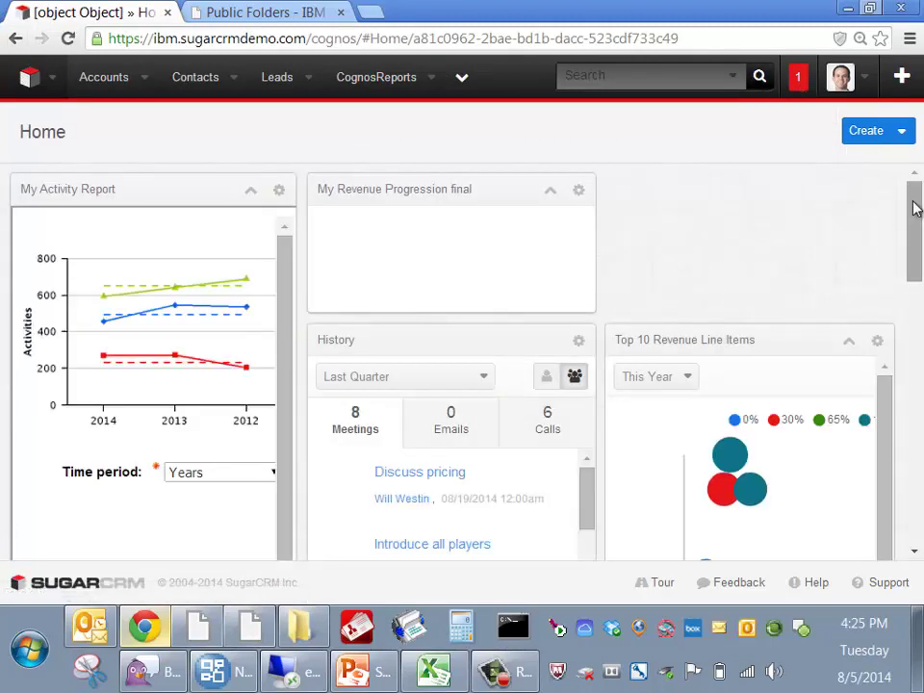
# - Edit the Home dashboard and start adding a Cognos Reports dashlet in the empty dashlet space
pyautogui.click(903, 131)
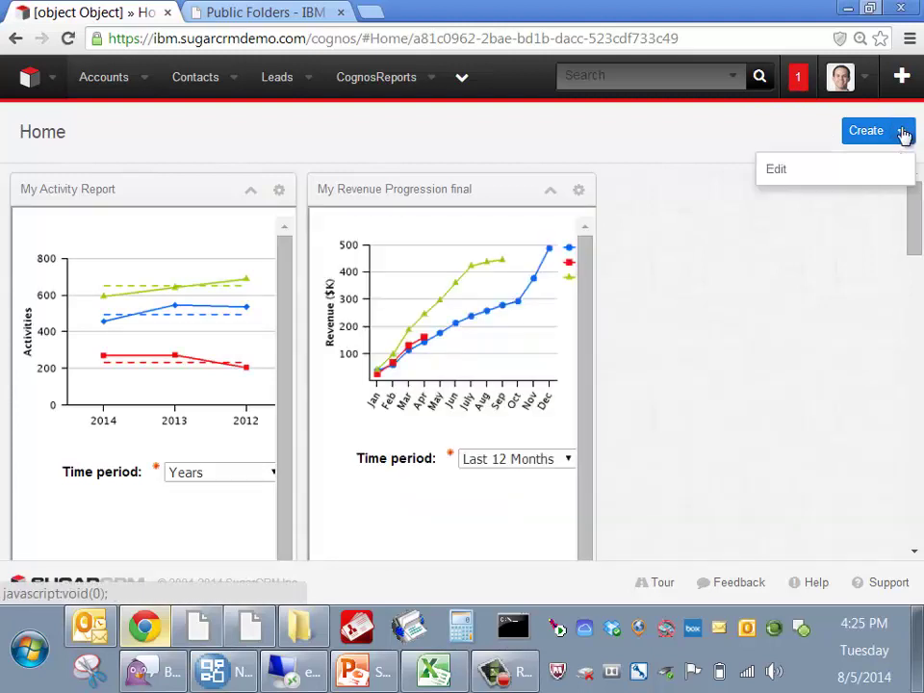
pyautogui.click(820, 171)
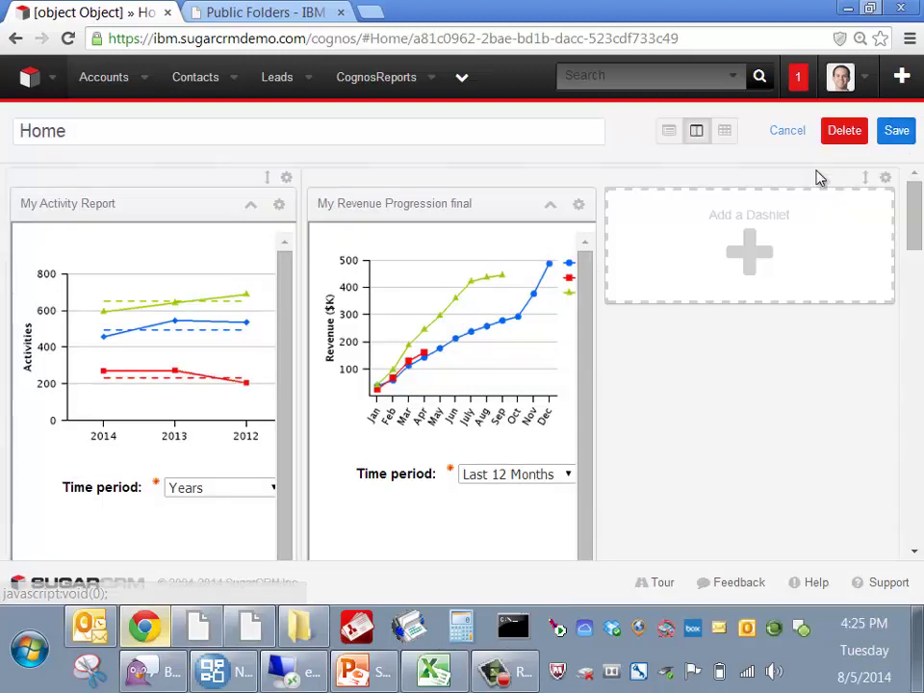
pyautogui.click(782, 254)
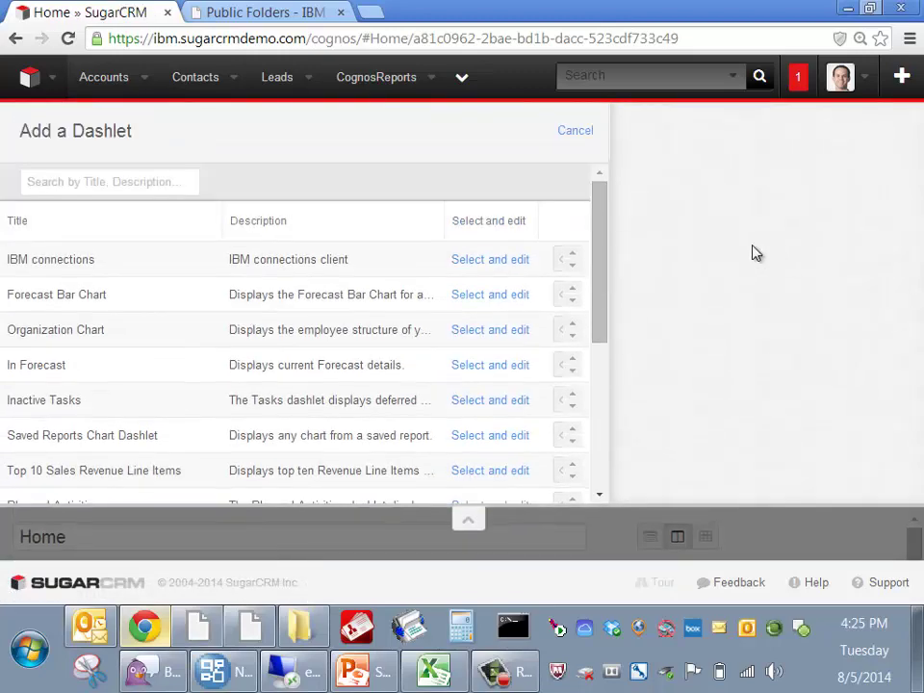
pyautogui.moveTo(600, 243); pyautogui.dragTo(596, 429)
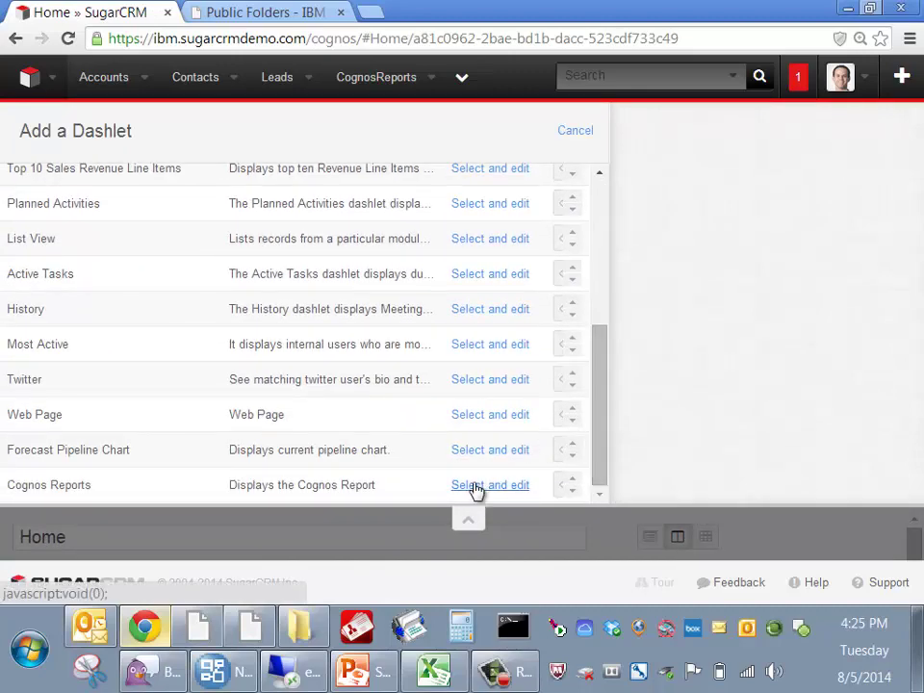
pyautogui.click(475, 487)
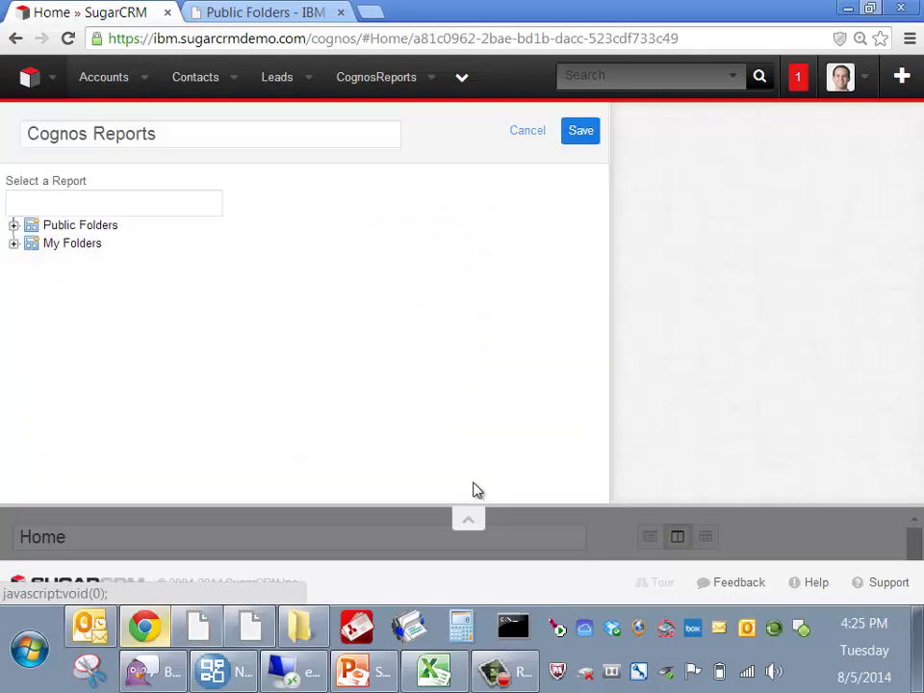
# - Try to set New Package - leads from Public Folders as the dashlet's report, save the dashlet, and cancel the dashboard edit
pyautogui.click(13, 225)
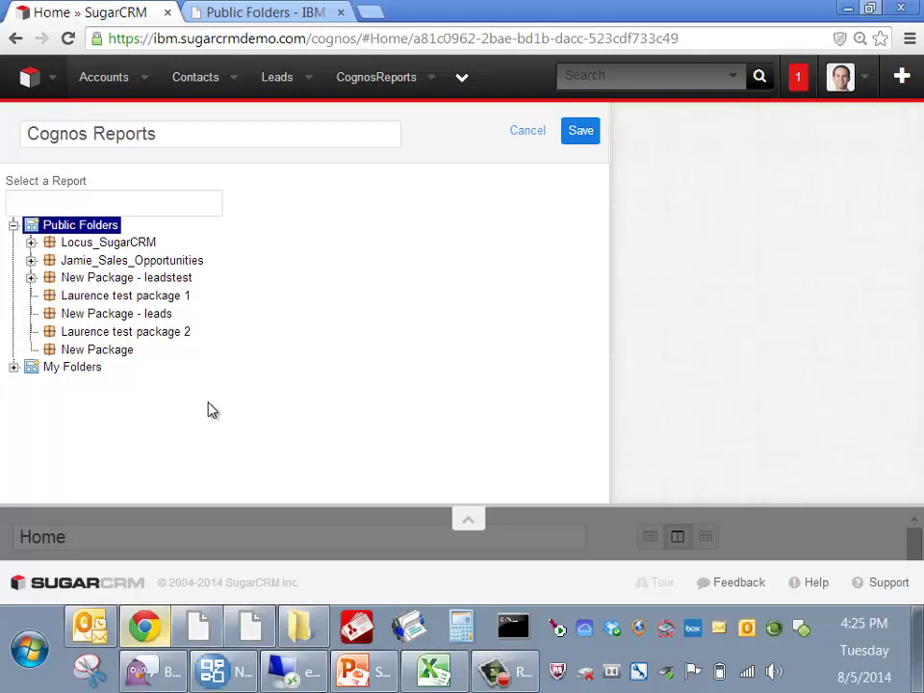
pyautogui.click(31, 278)
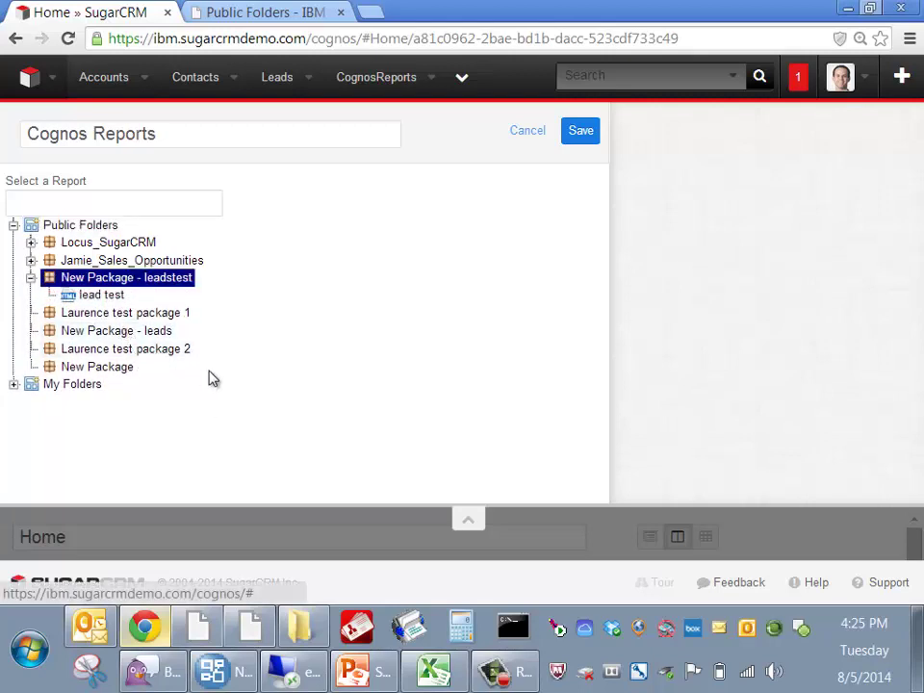
pyautogui.click(135, 335)
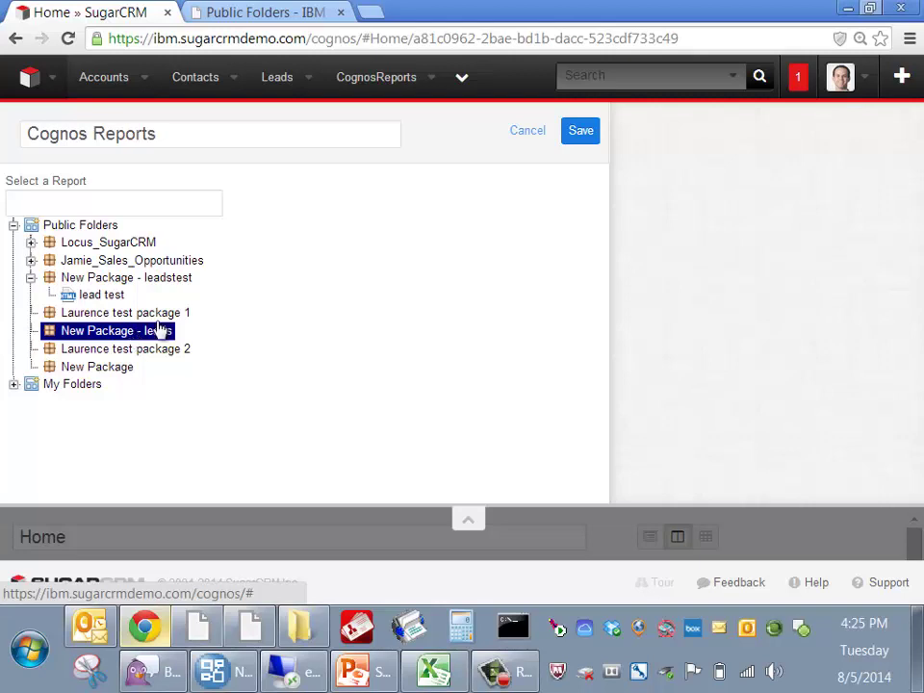
pyautogui.click(582, 132)
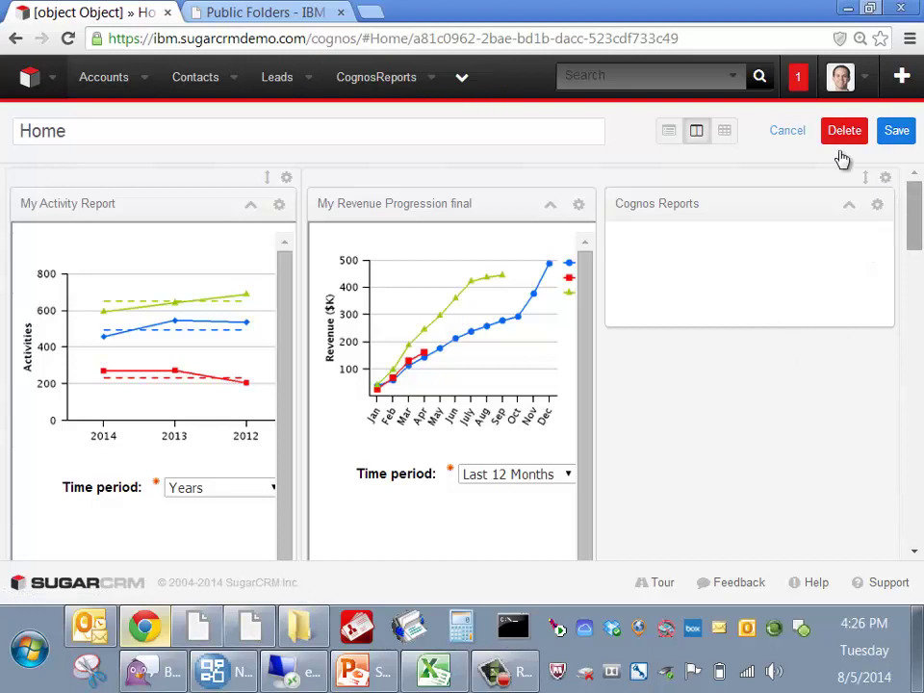
pyautogui.click(785, 135)
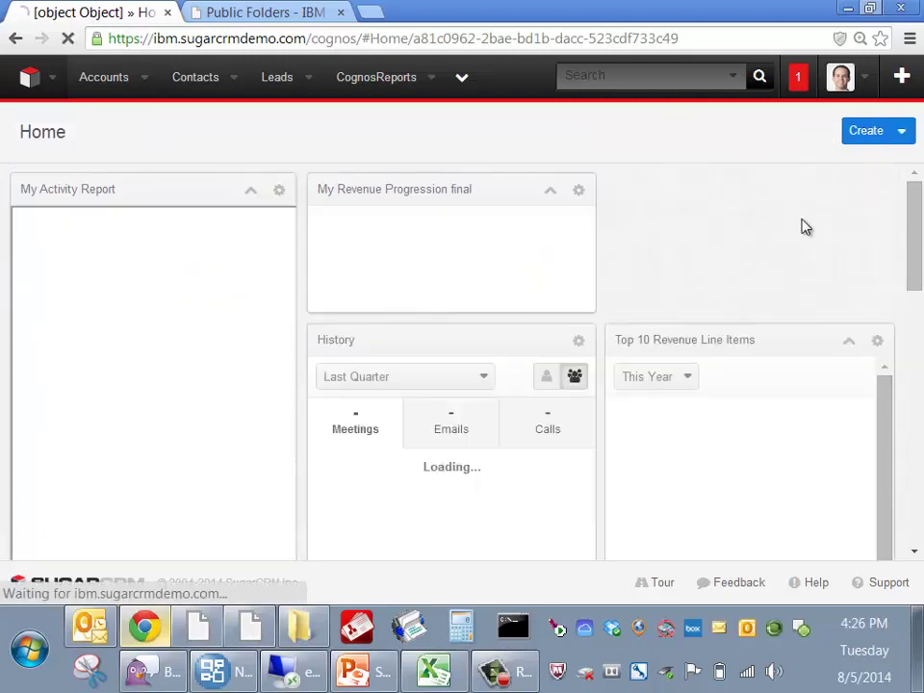
# - Examine the lead test dashlet's crosstab of lead sources by create date on the Home dashboard
pyautogui.click(905, 131)
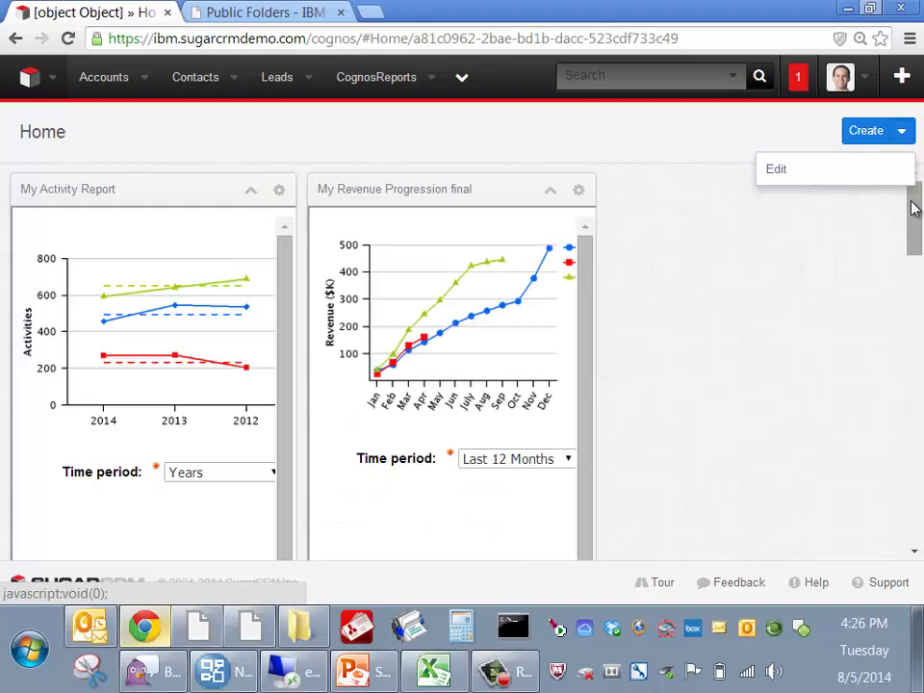
pyautogui.moveTo(916, 213); pyautogui.dragTo(914, 487)
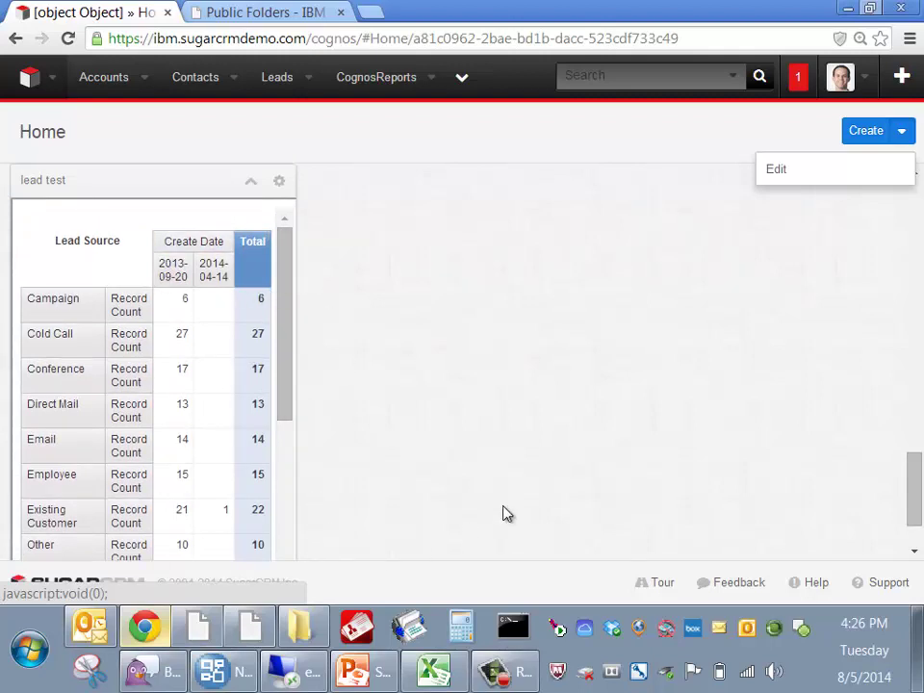
pyautogui.moveTo(917, 503); pyautogui.dragTo(917, 517)
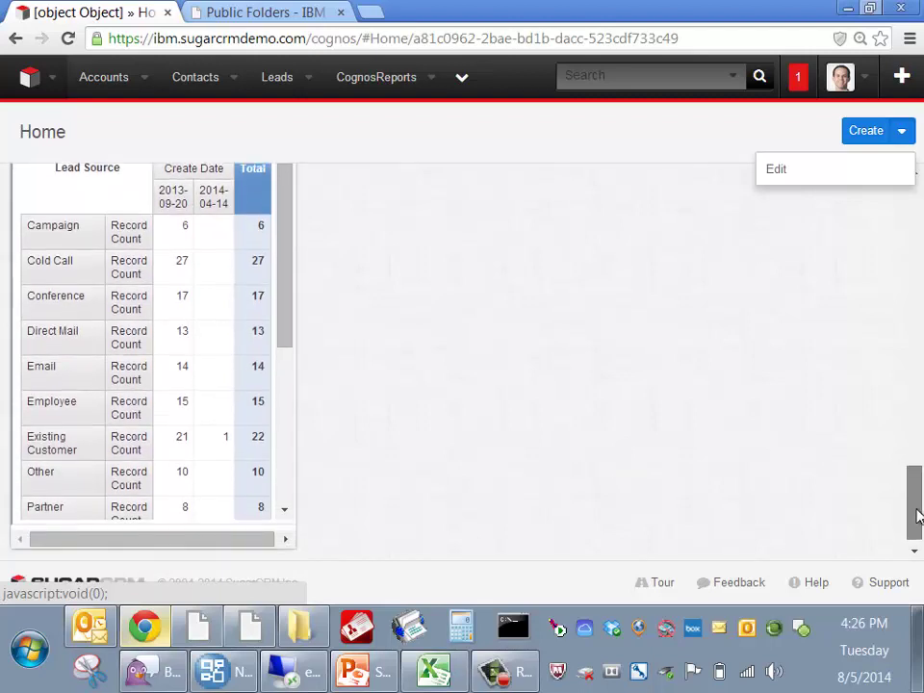
pyautogui.moveTo(289, 323); pyautogui.dragTo(297, 291)
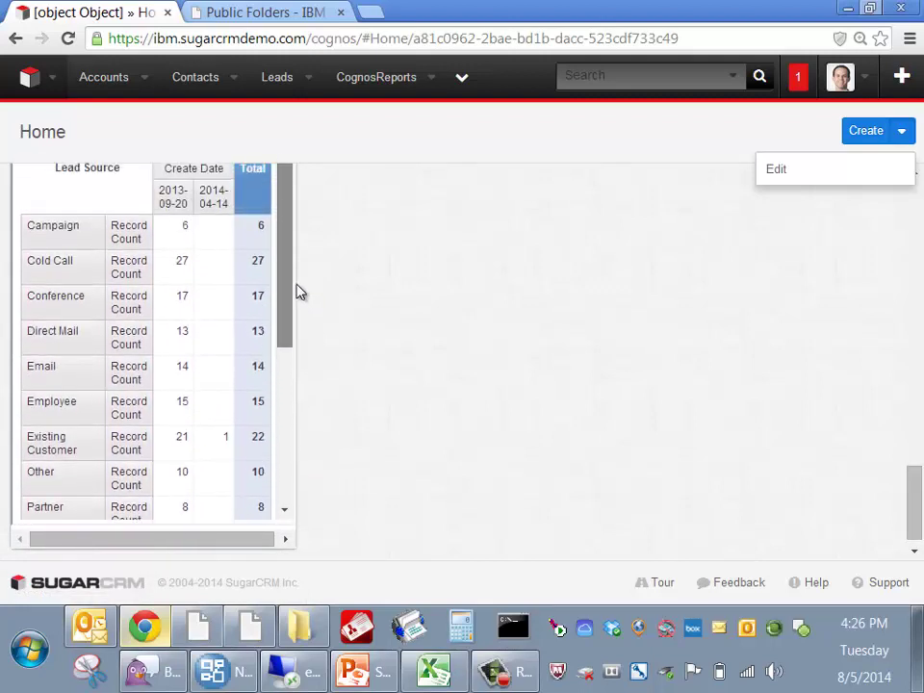
pyautogui.moveTo(915, 491); pyautogui.dragTo(915, 473)
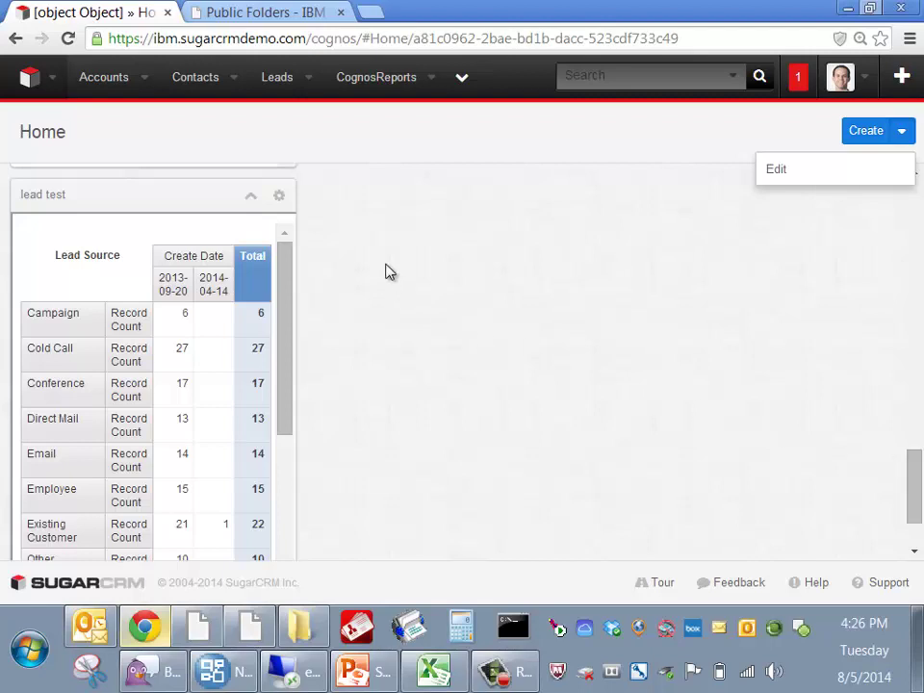
pyautogui.click(53, 82)
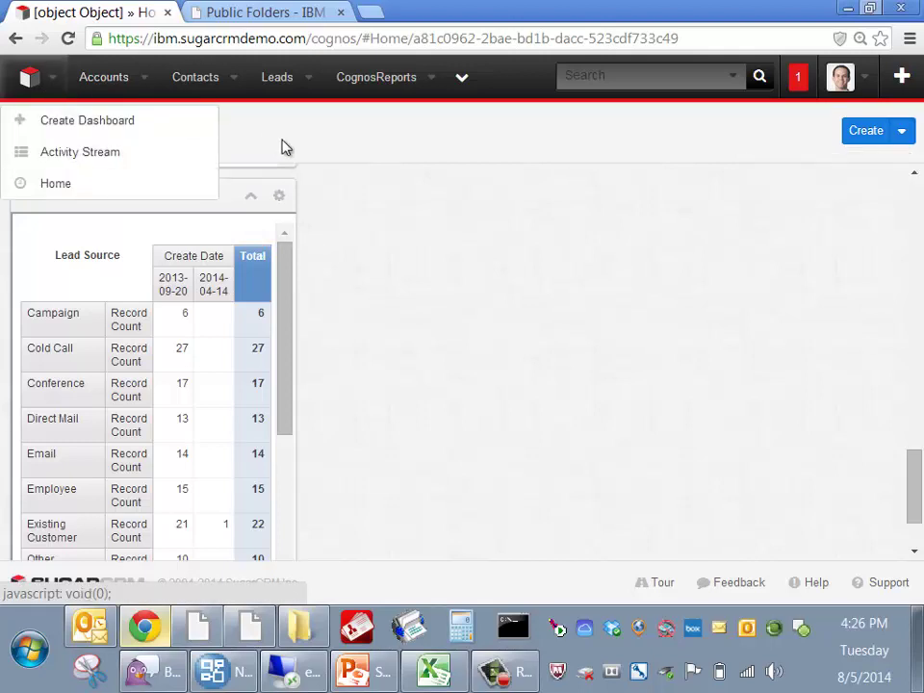
pyautogui.click(379, 184)
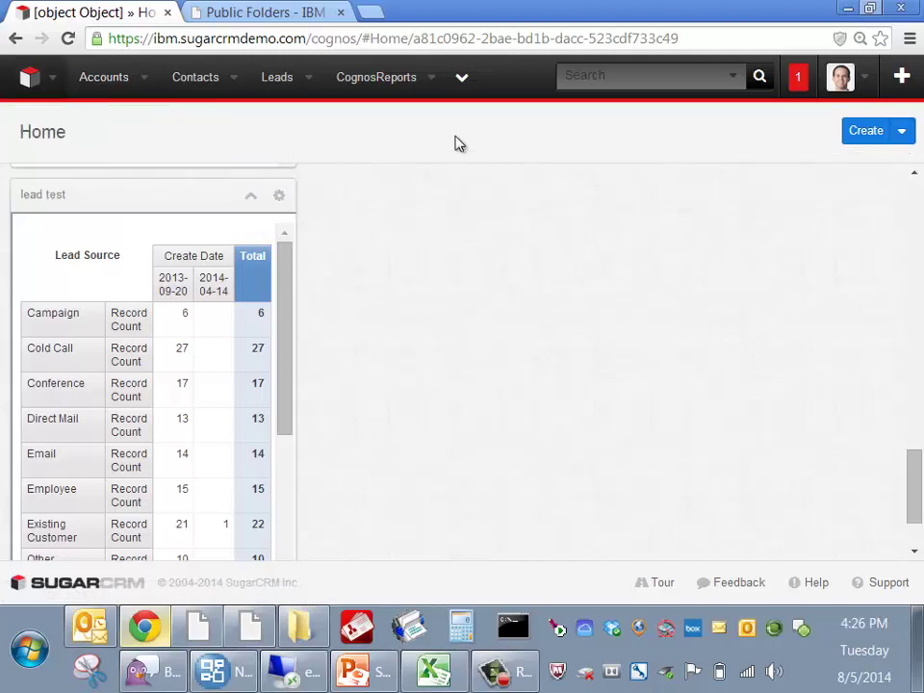
# - Switch to IBM Cognos Connection, view the available actions for the New Package - leadstest package, and return to Public Folders
pyautogui.click(271, 14)
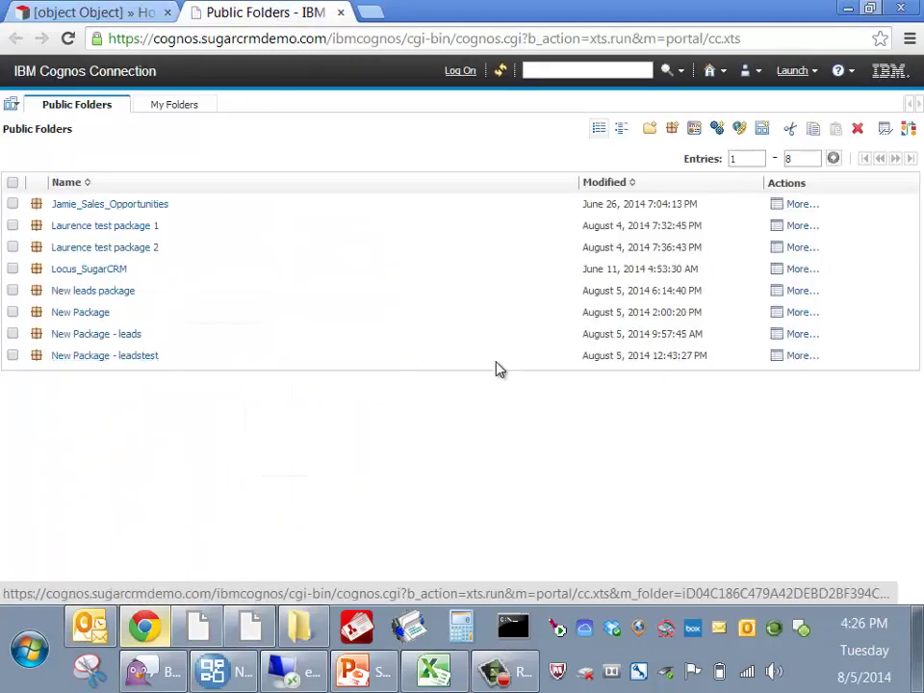
pyautogui.click(796, 359)
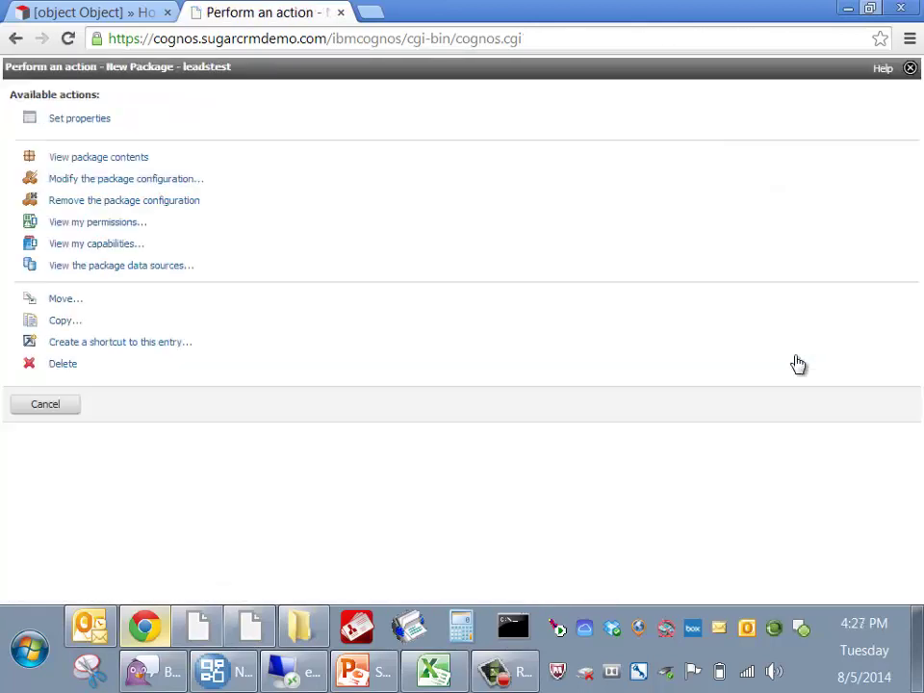
pyautogui.click(15, 39)
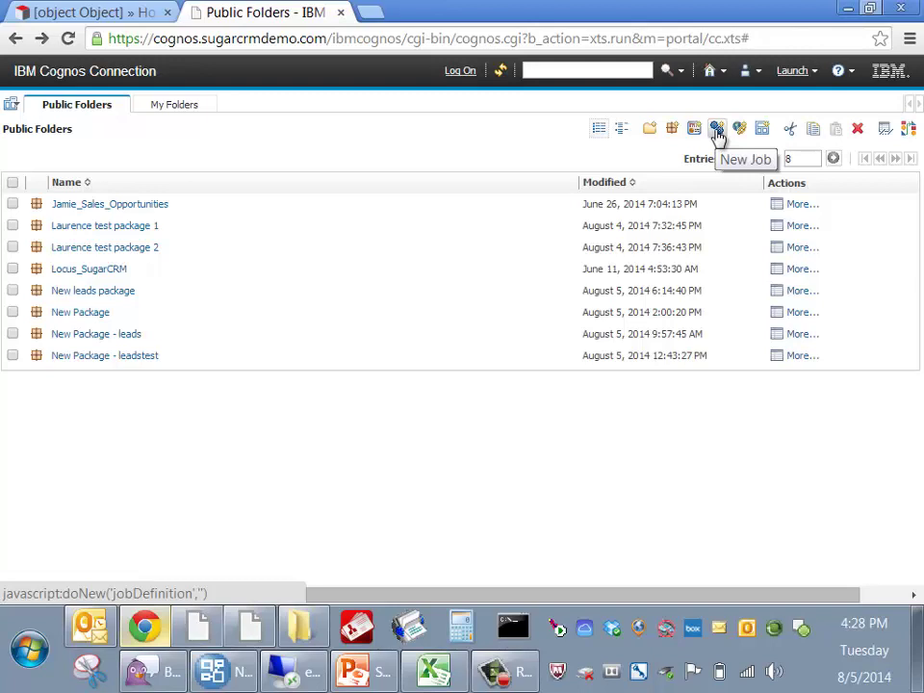
# - Switch to Cognos Report Studio and view the output formats available for running the Leads by date created report
pyautogui.click(207, 635)
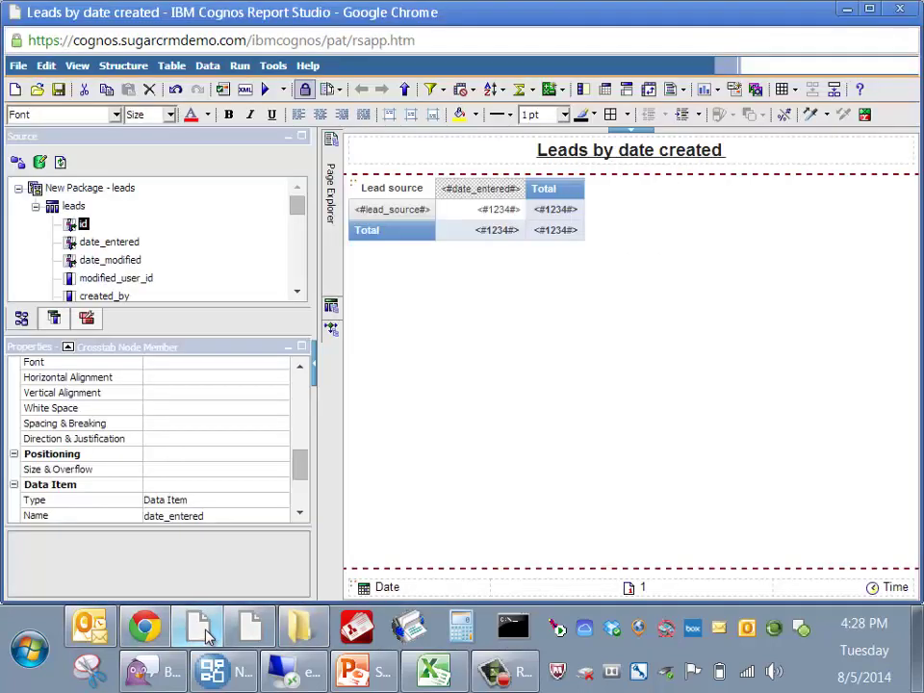
pyautogui.click(284, 90)
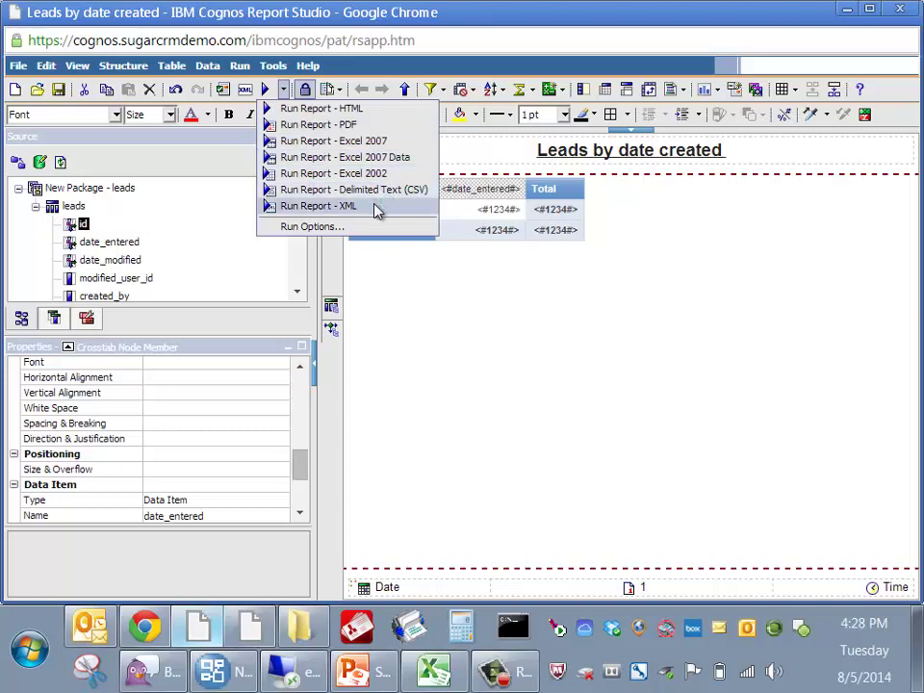
# - Switch to PowerPoint and start the slide show at the Report creation overview slide
pyautogui.click(363, 683)
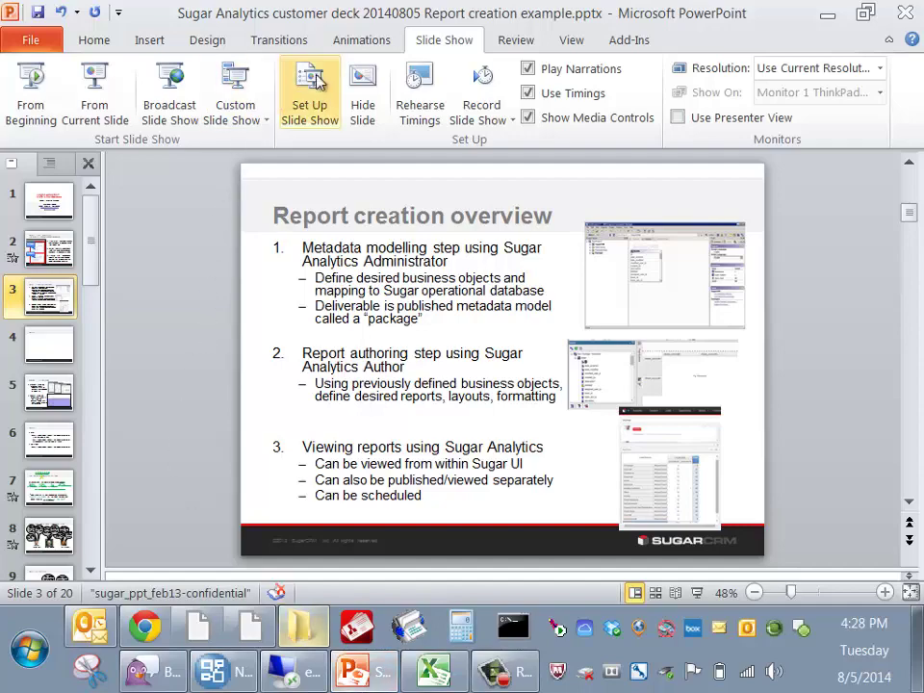
pyautogui.click(97, 96)
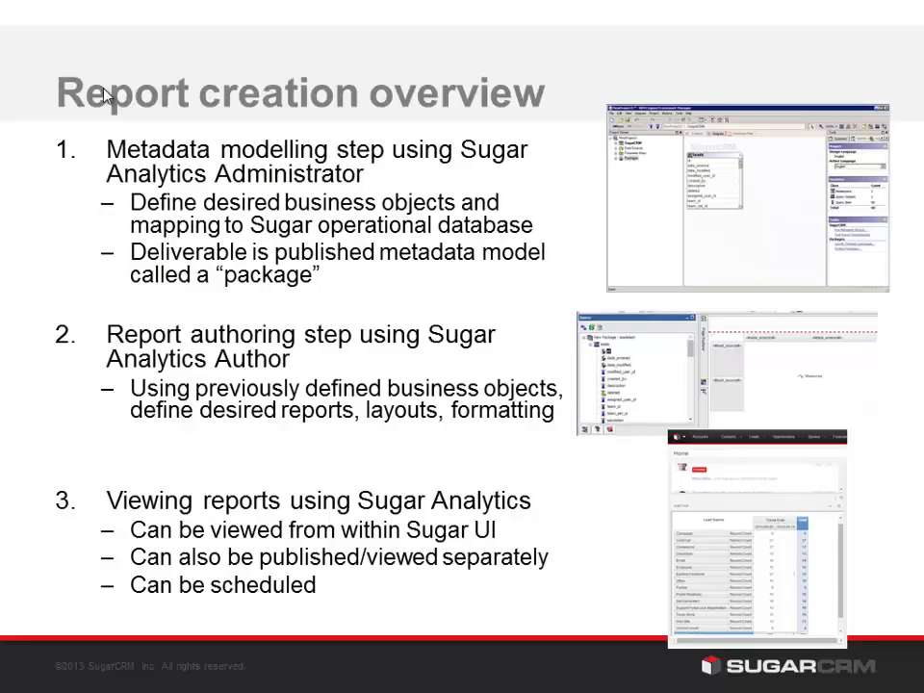